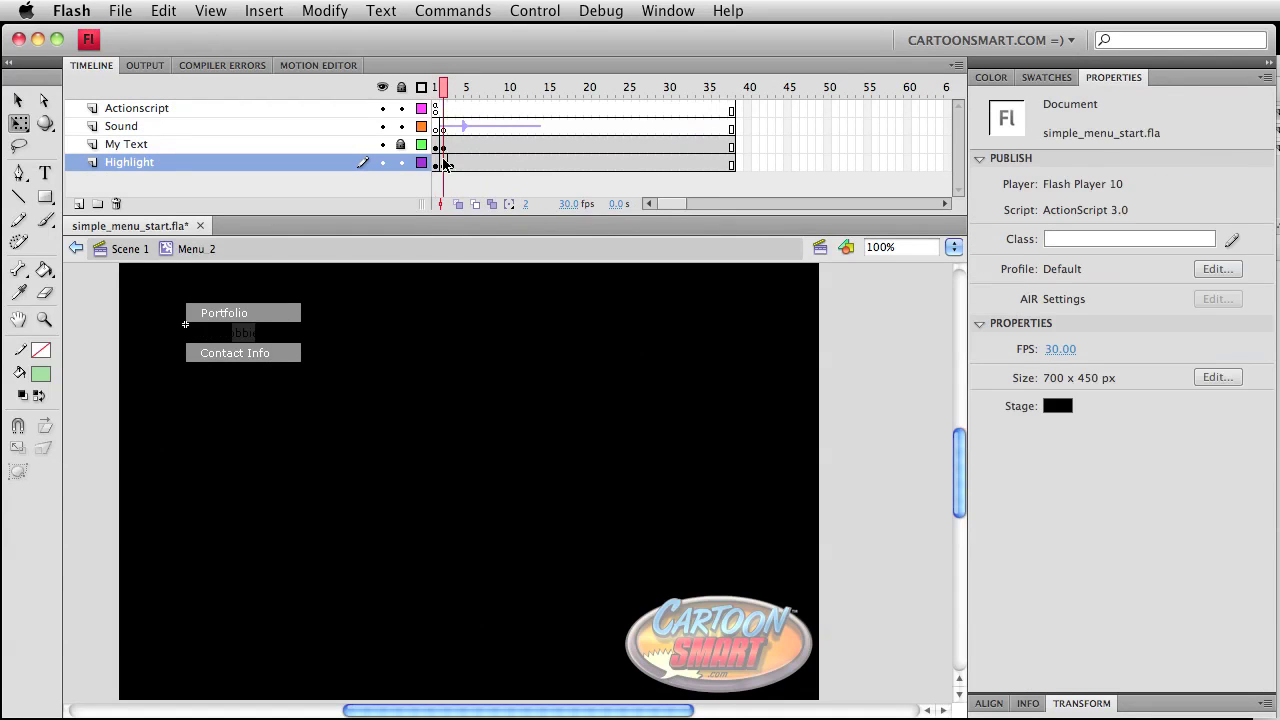
Return to Scene 1 and open the Contact Info symbol at Highlight frame 2.
left_click(444, 165)
left_click(129, 249)
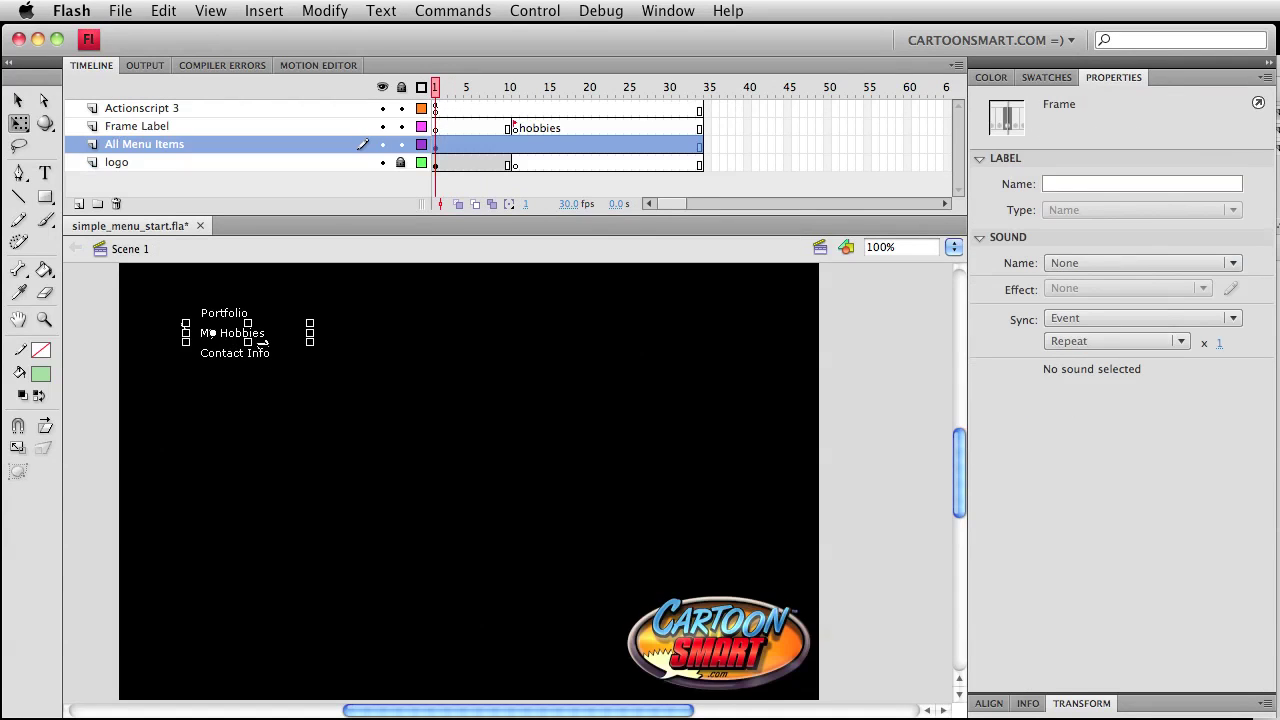
double_click(262, 344)
left_click(446, 165)
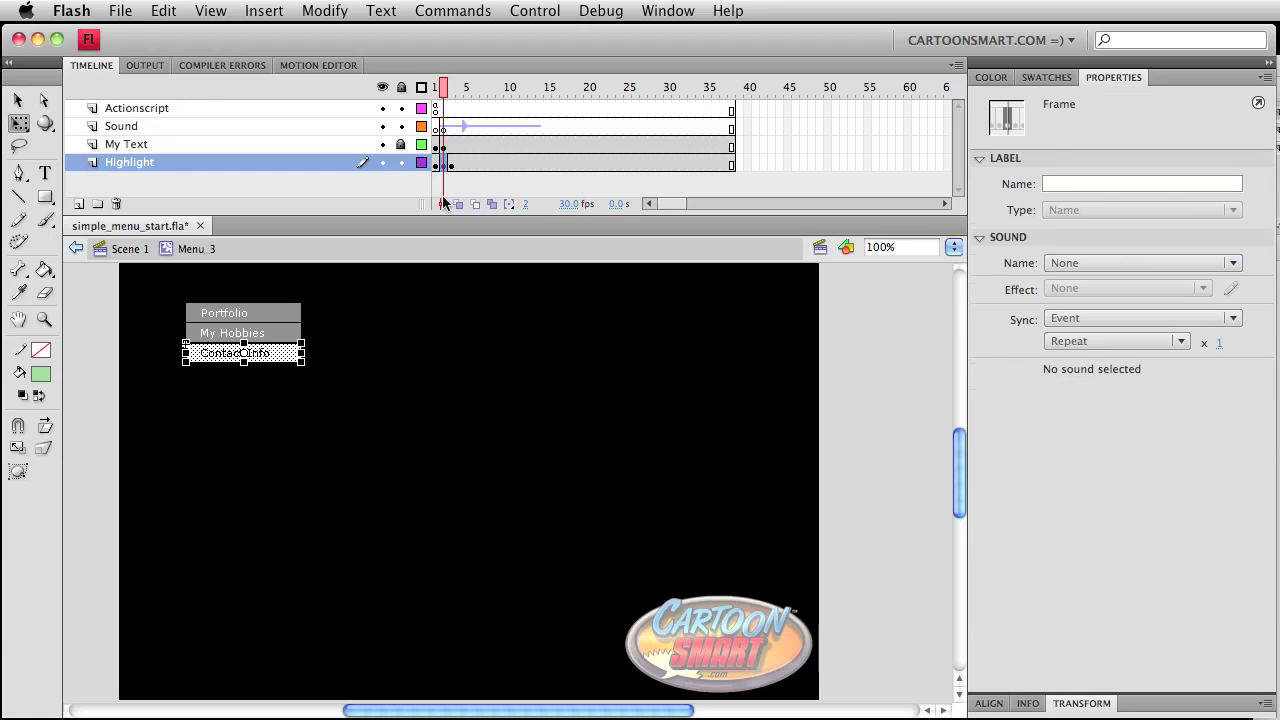
Save the menu file and preview it as a SWF test movie.
key("ctrl+z")
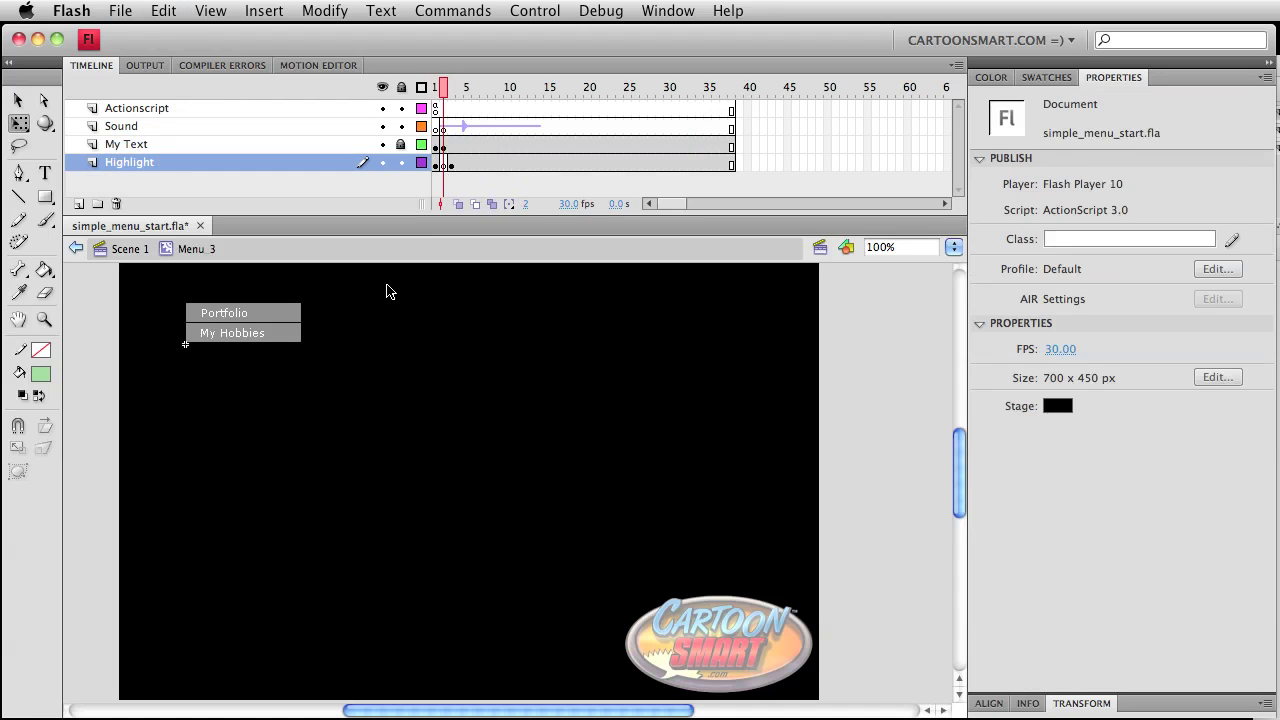
key("ctrl+z")
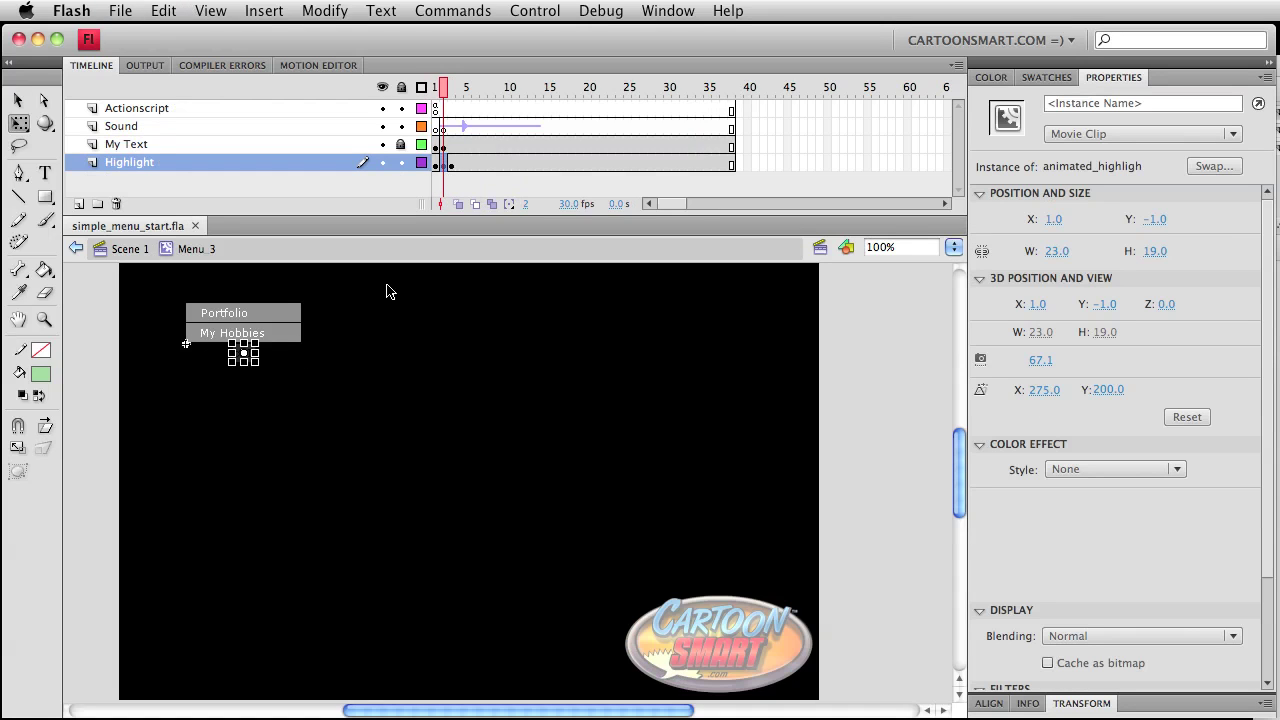
key("ctrl+Return")
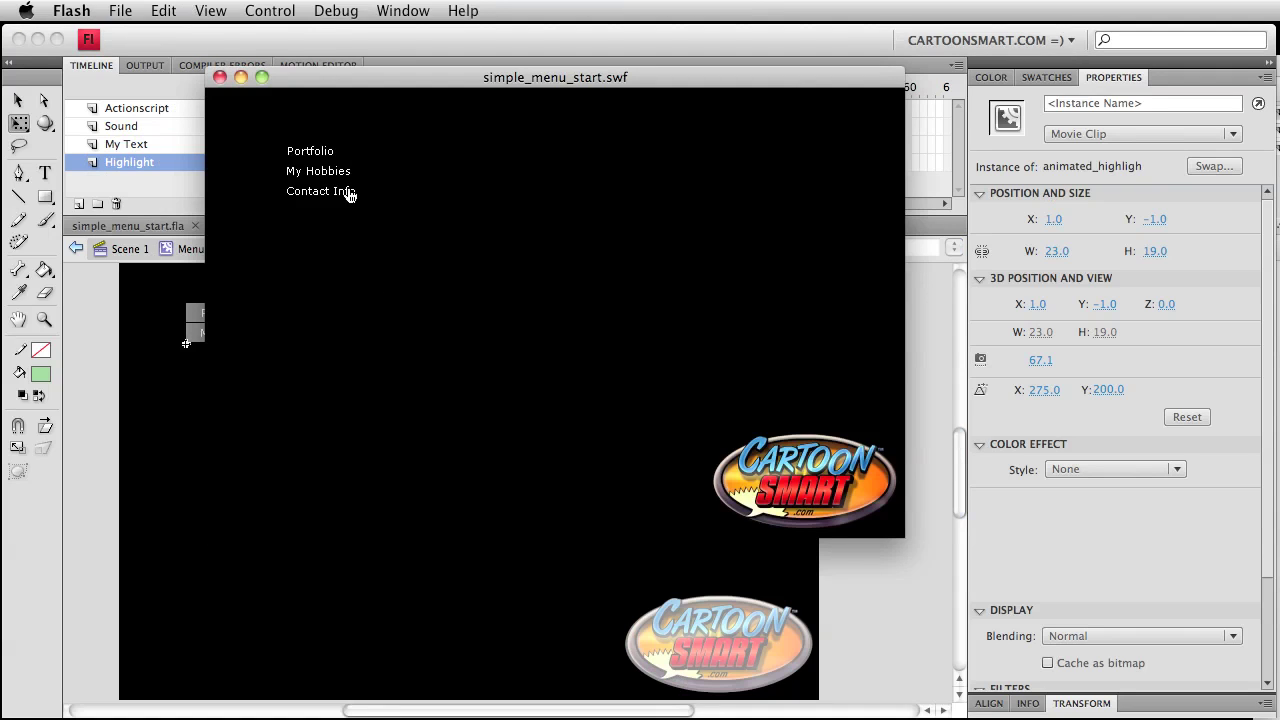
Close the SWF preview, change MOUSE to ROLL on line 13, and copy ROLL.
left_click(220, 77)
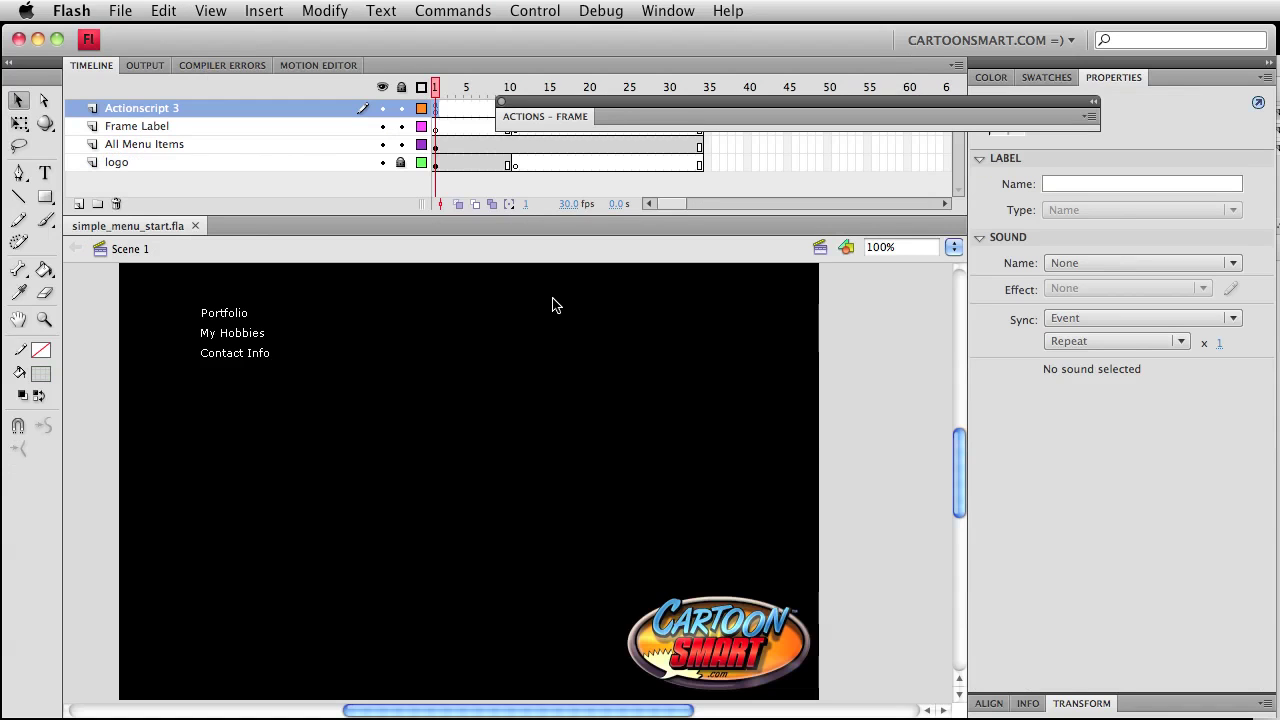
left_click(526, 119)
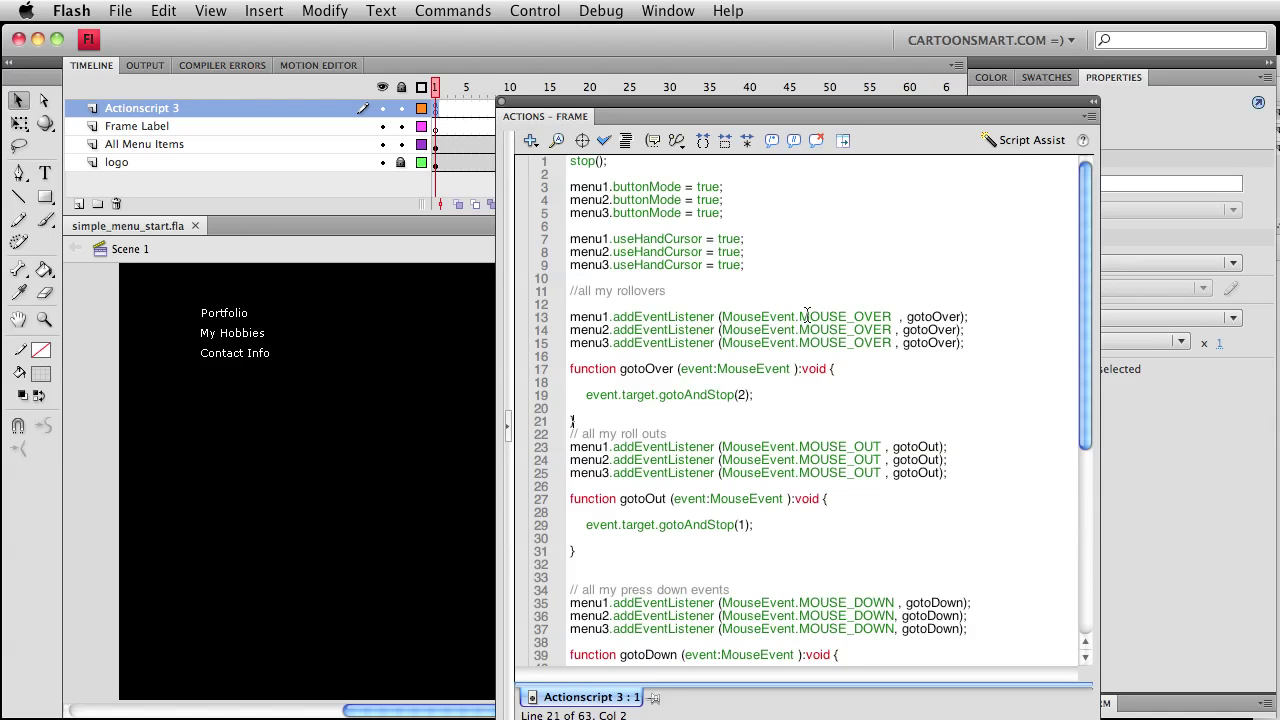
left_click_drag(806, 316, 824, 317)
type("RO")
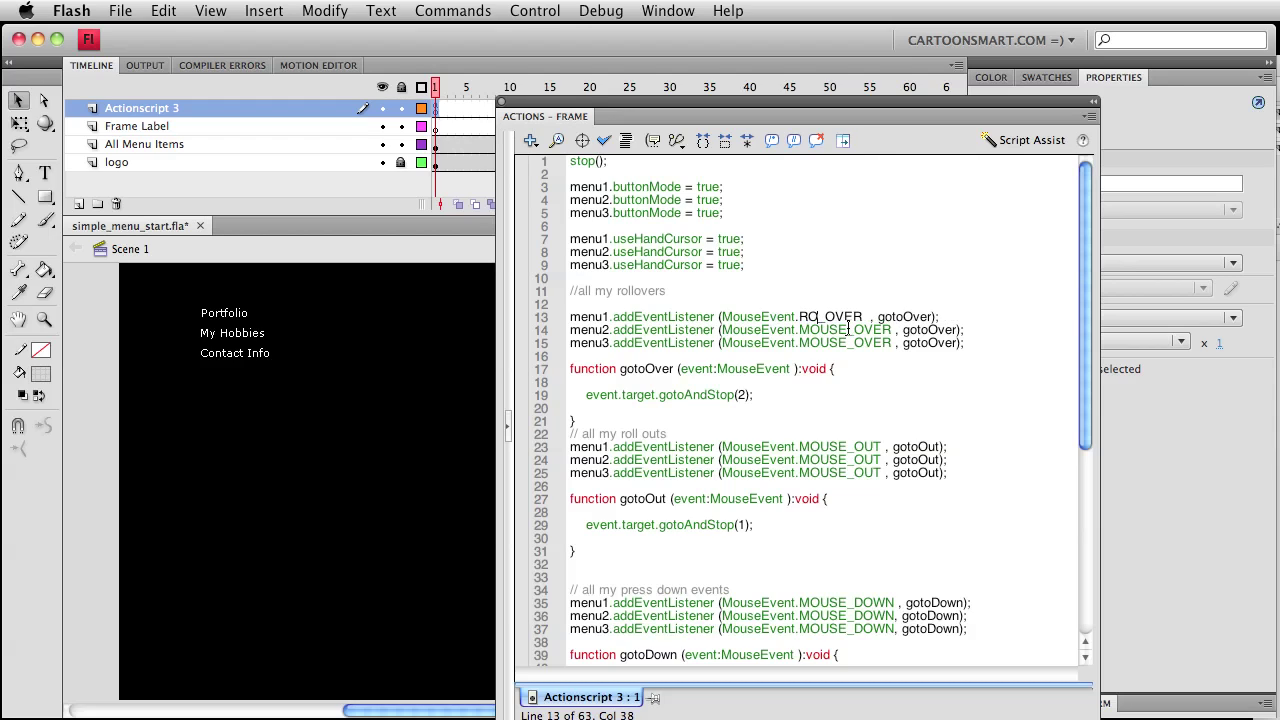
type("LL")
key("shift+Left")
key("shift+Left")
key("shift+Left")
key("shift+Left")
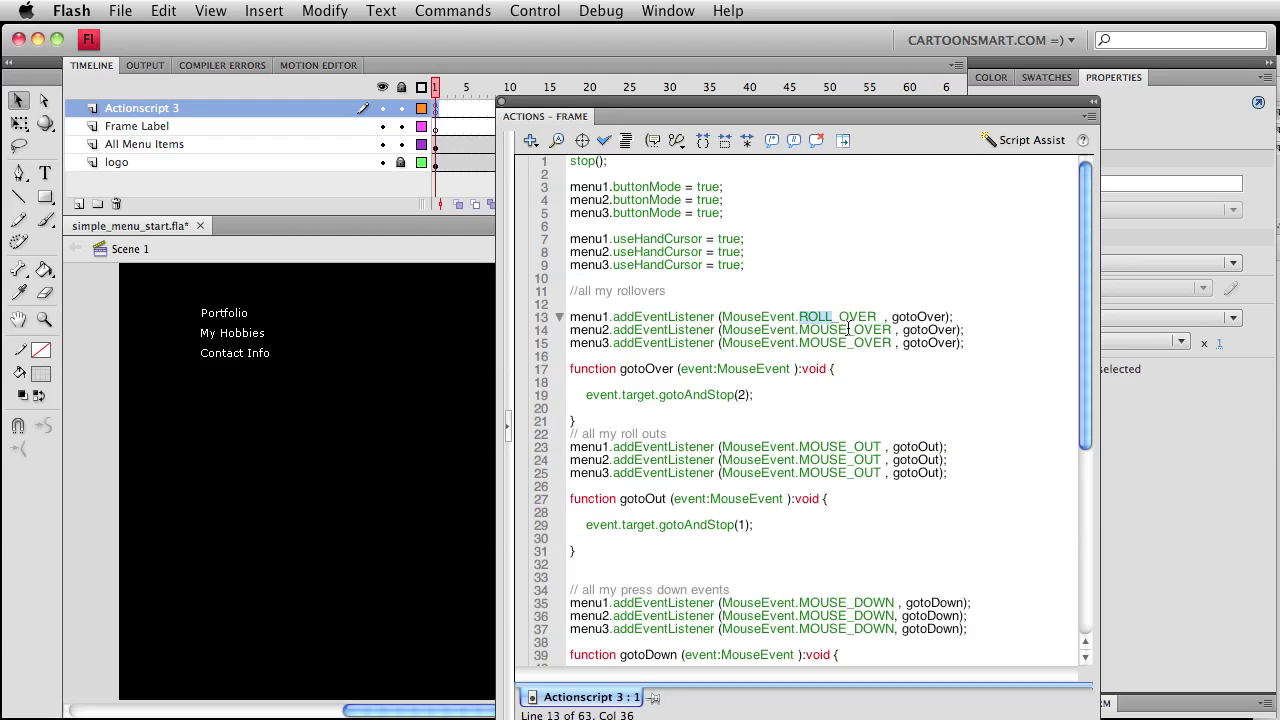
key("super+c")
Paste ROLL over MOUSE on lines 14, 15 and 23, then save.
left_click_drag(800, 330, 838, 343)
key("super+v")
left_click(829, 347)
key("super+v")
left_click_drag(848, 447, 800, 473)
key("super+v")
key("super+v")
key("super+v")
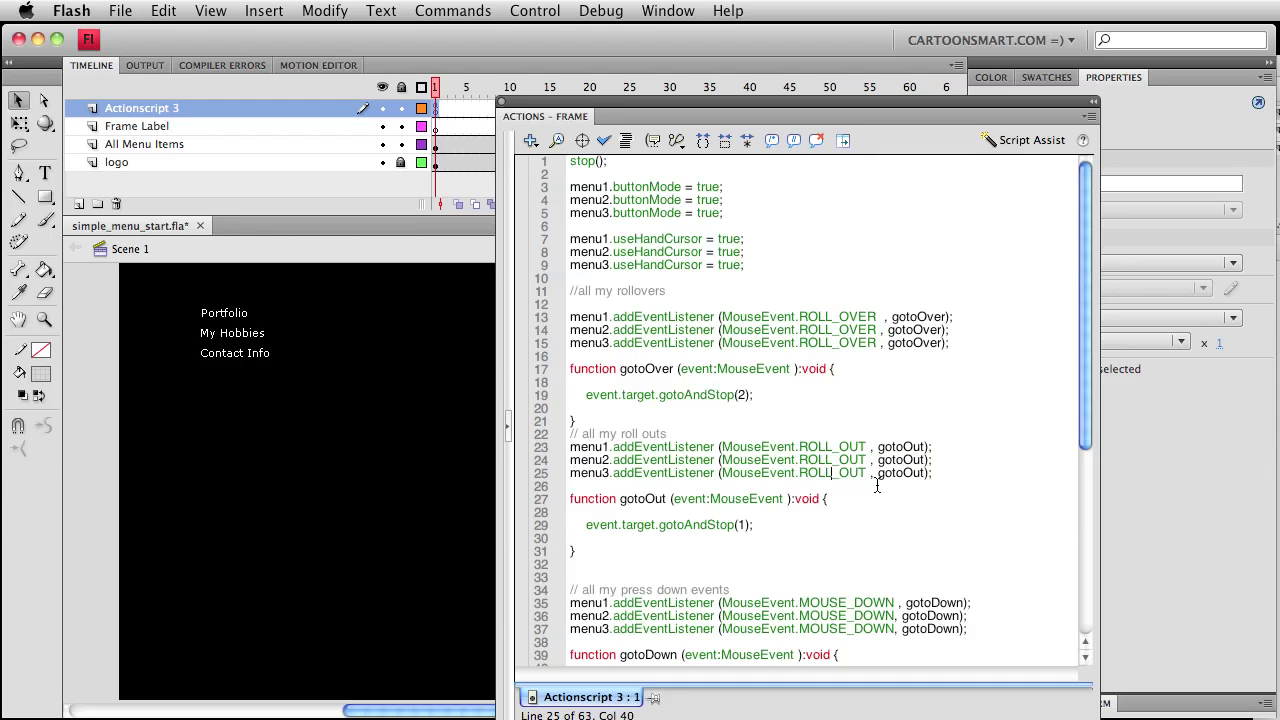
key("super+s")
Open the Portfolio (Menu 1) symbol and inspect its Highlight frames 1 and 2.
left_click(214, 316)
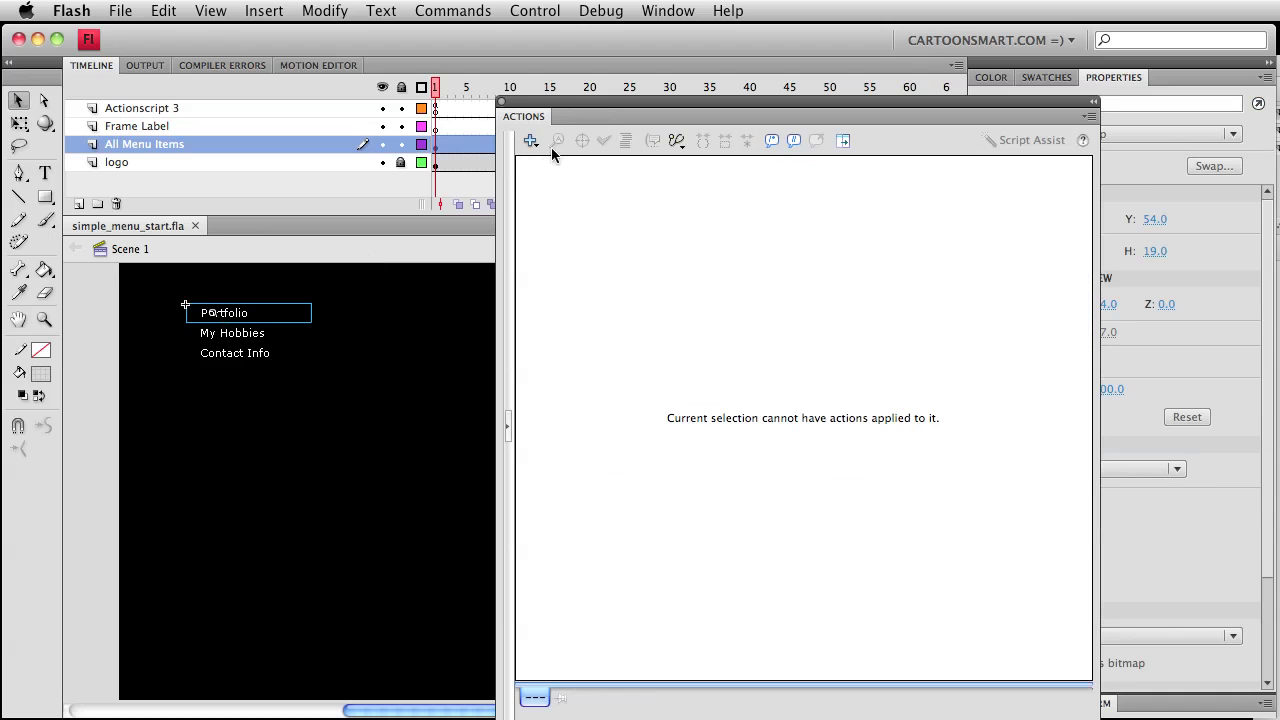
double_click(237, 318)
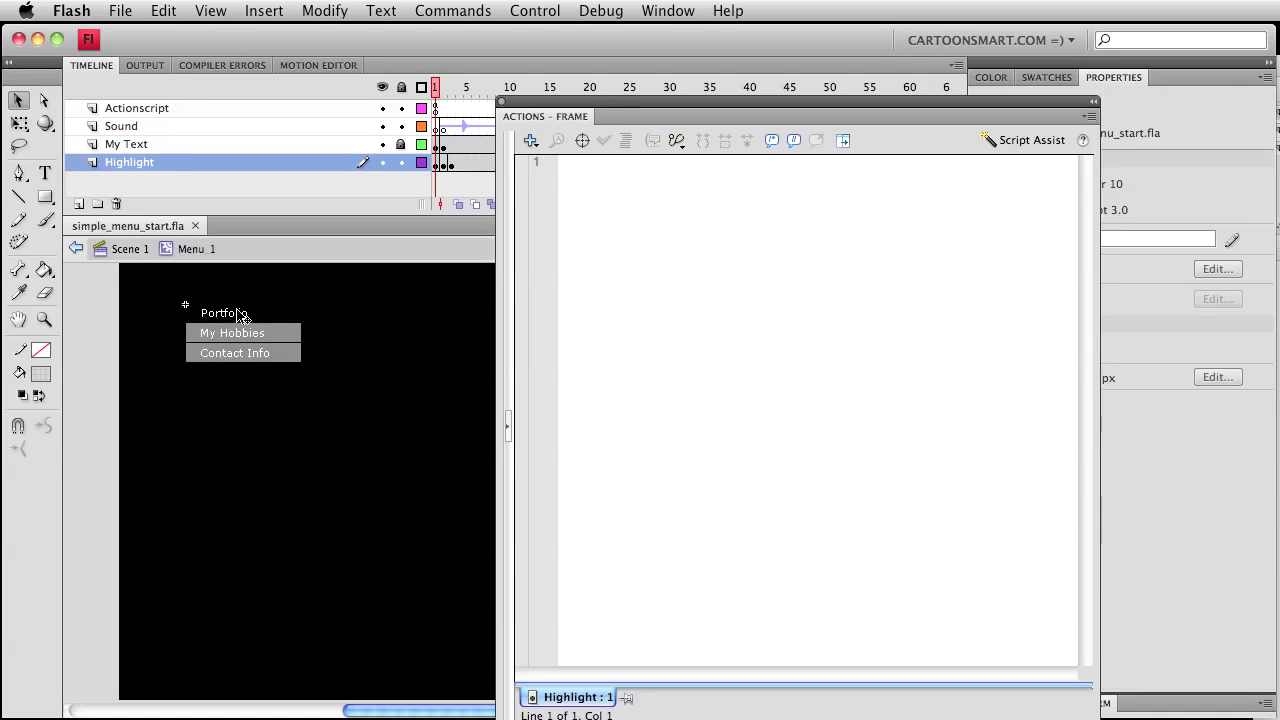
left_click(446, 167)
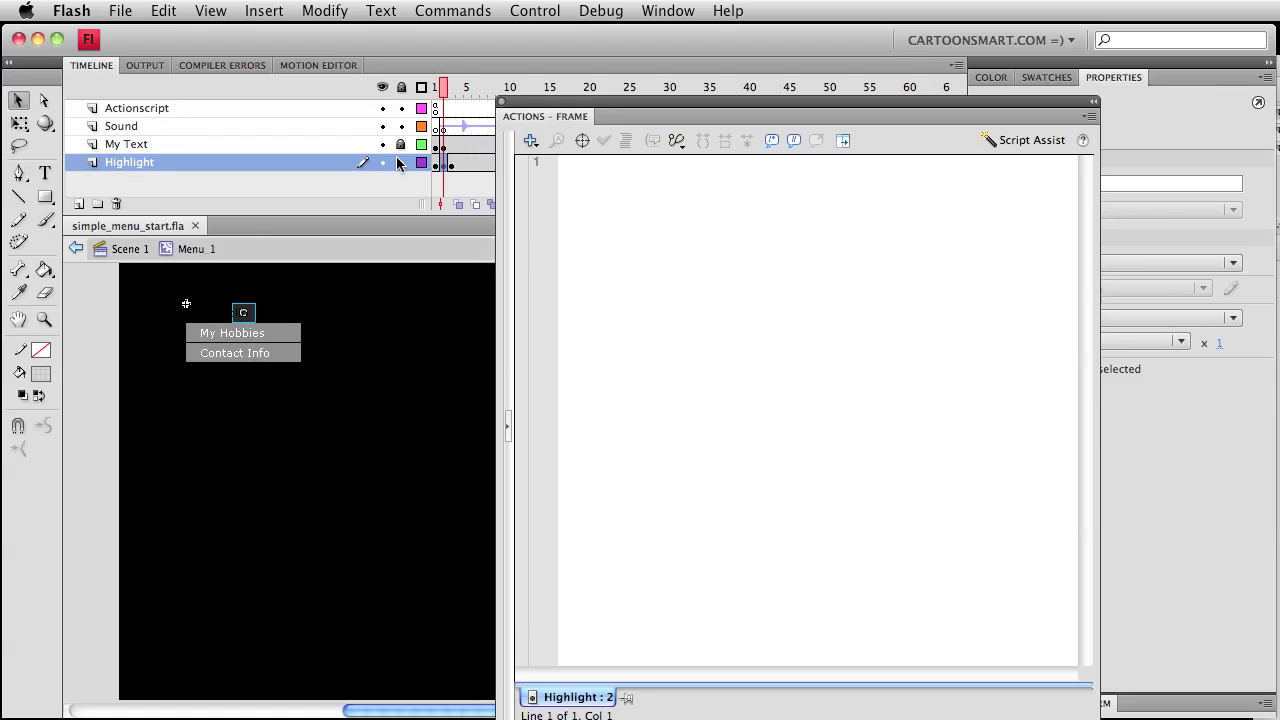
left_click(436, 89)
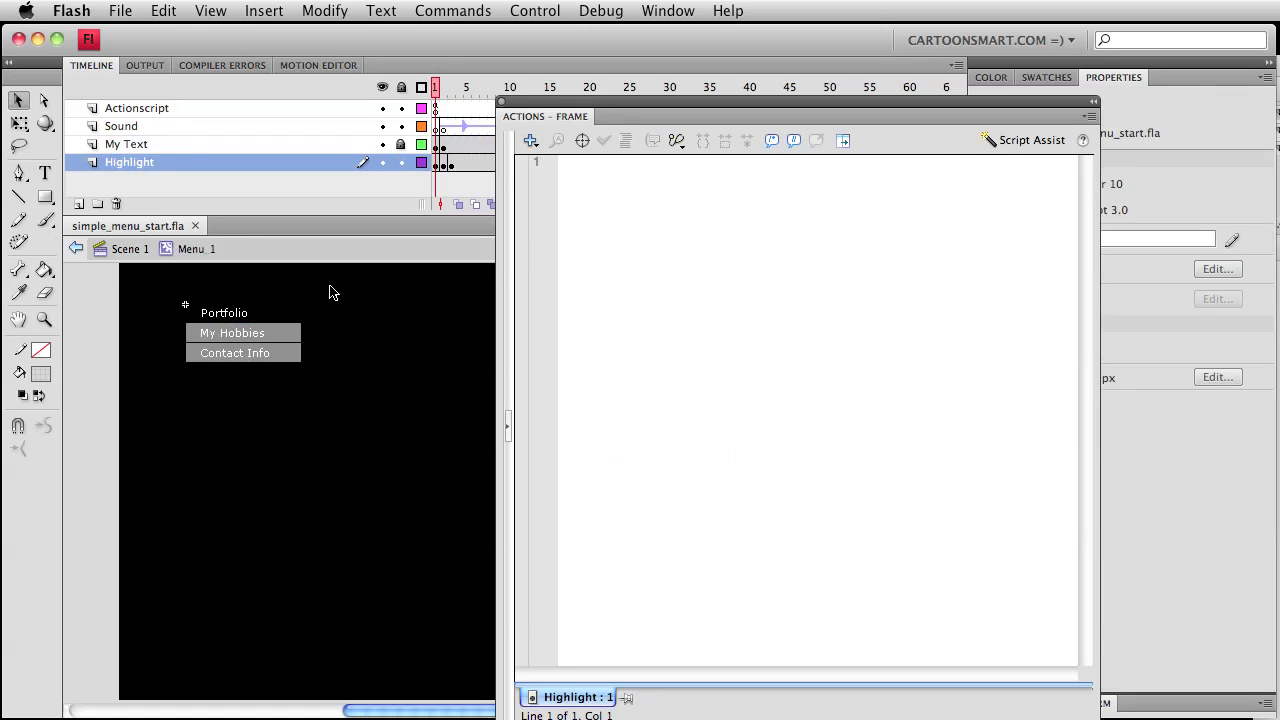
left_click(299, 314)
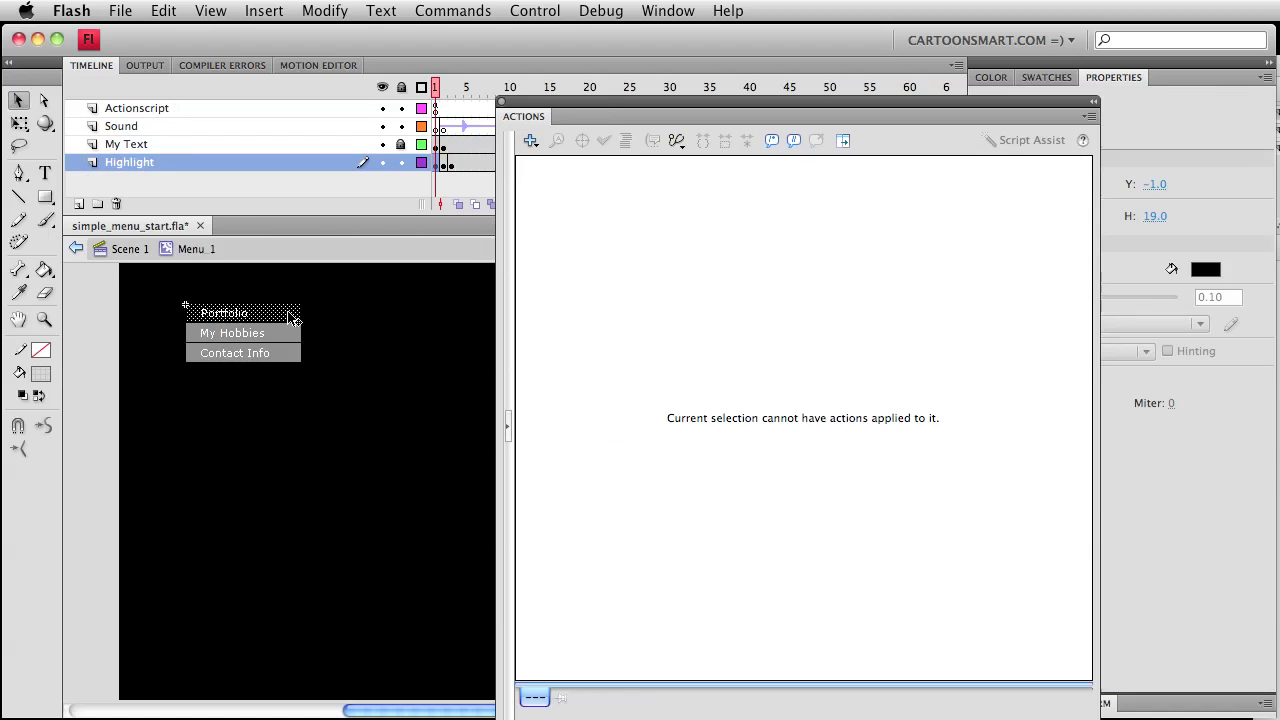
left_click(305, 294)
Recheck the highlight on frame 2, save, and collapse the ActionScript editor.
left_click(270, 316)
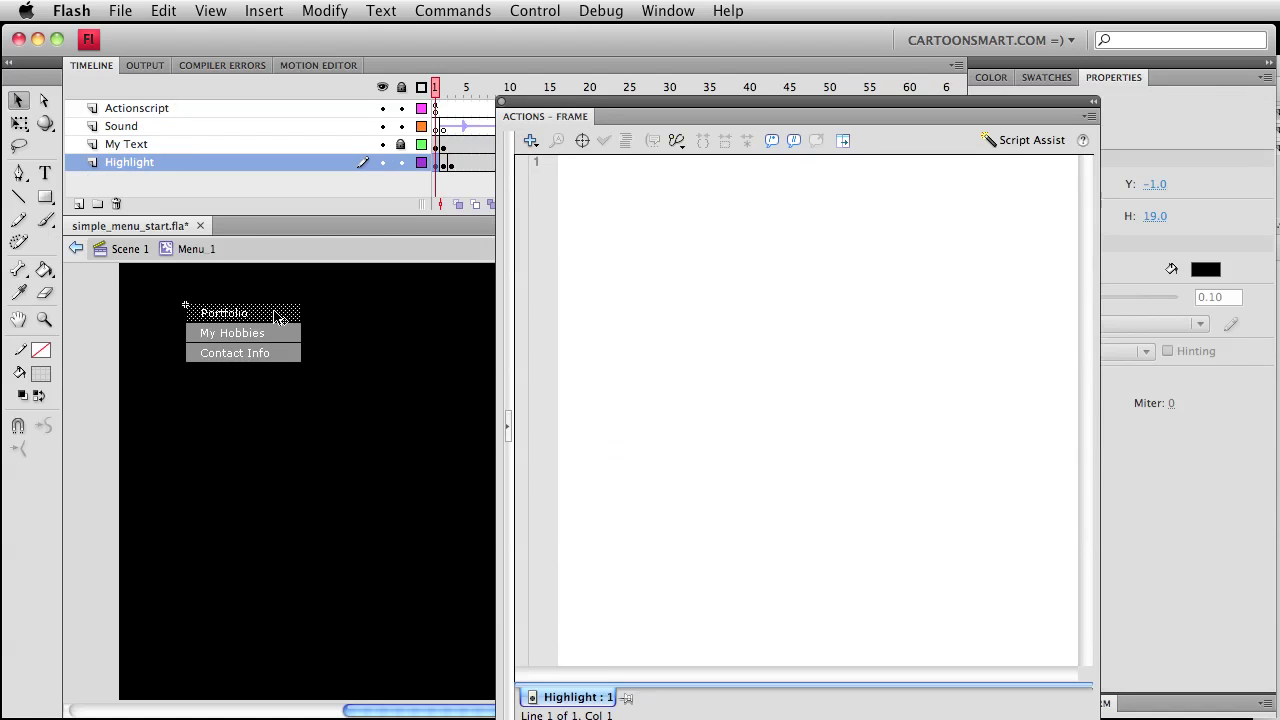
left_click(444, 165)
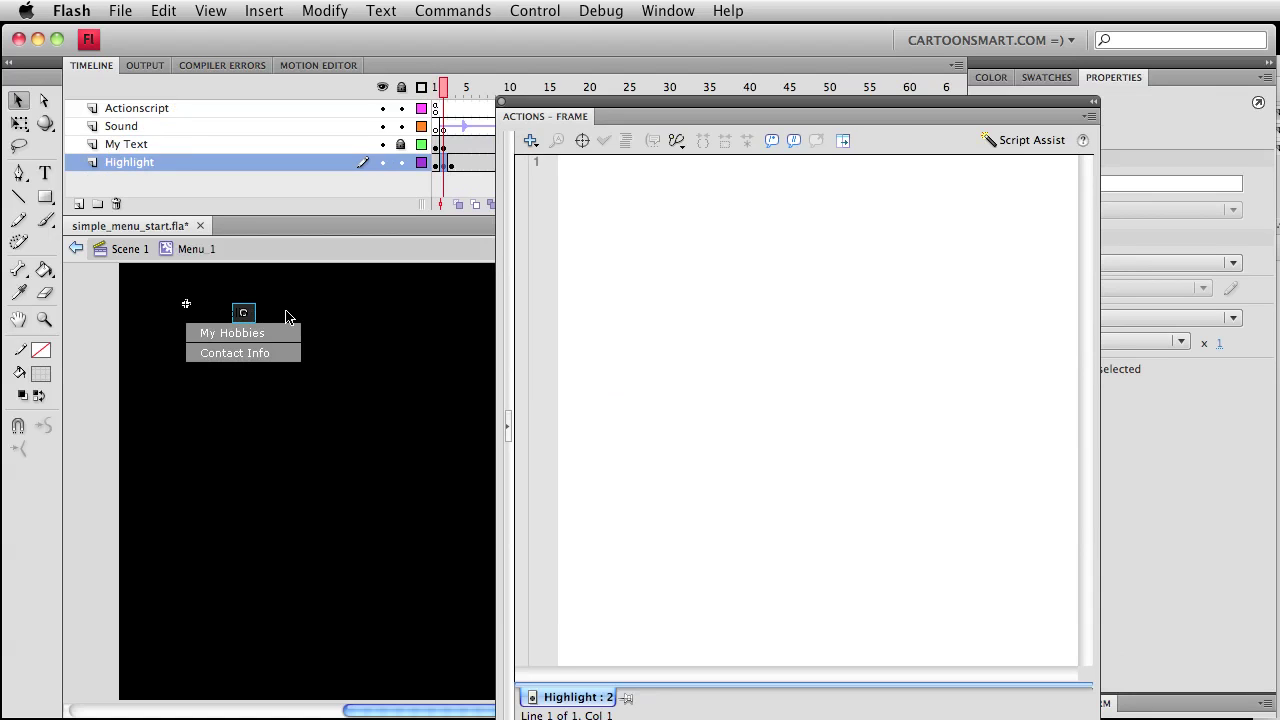
left_click(436, 86)
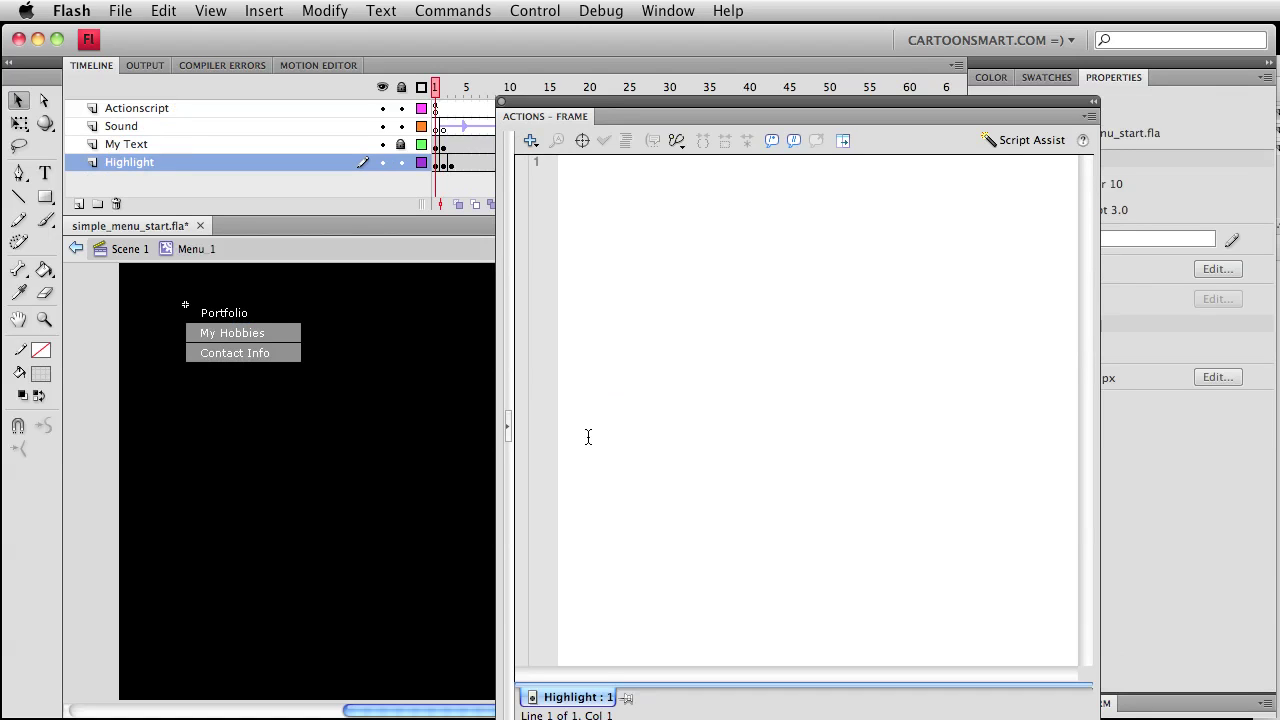
key("super+s")
double_click(545, 100)
left_click(142, 168)
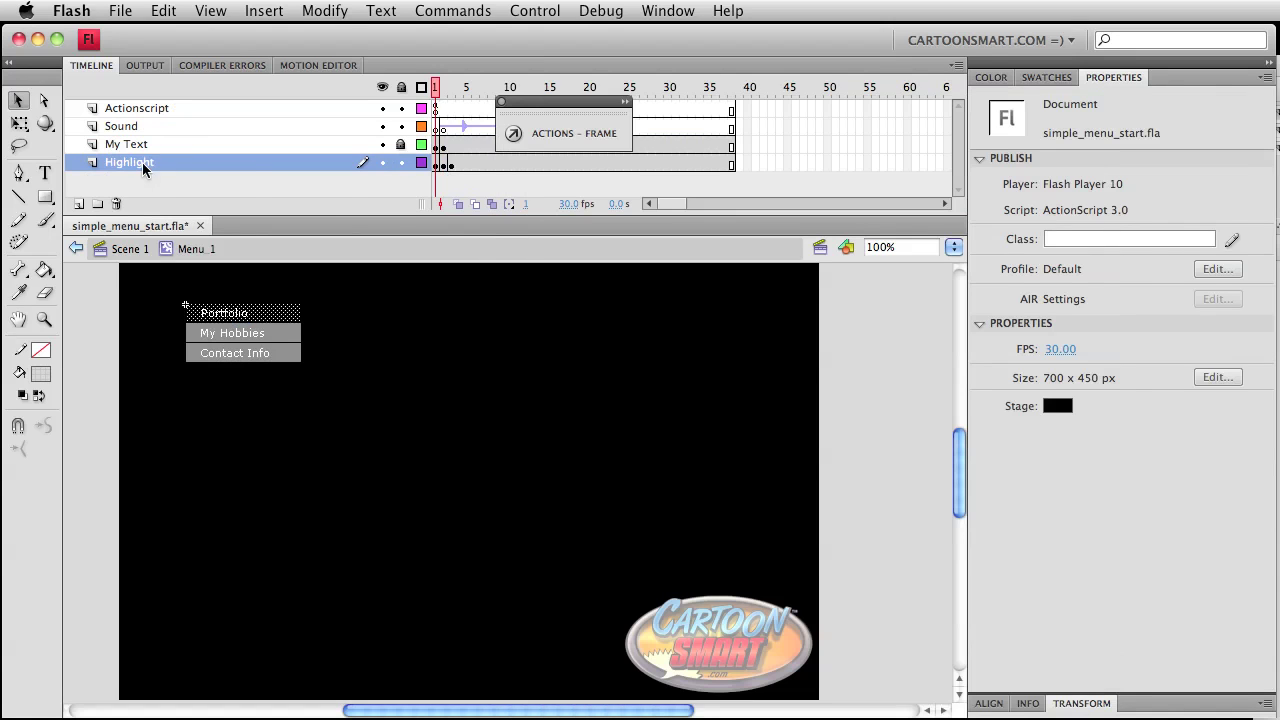
left_click(78, 203)
left_click_drag(155, 161, 436, 181)
left_click(441, 162)
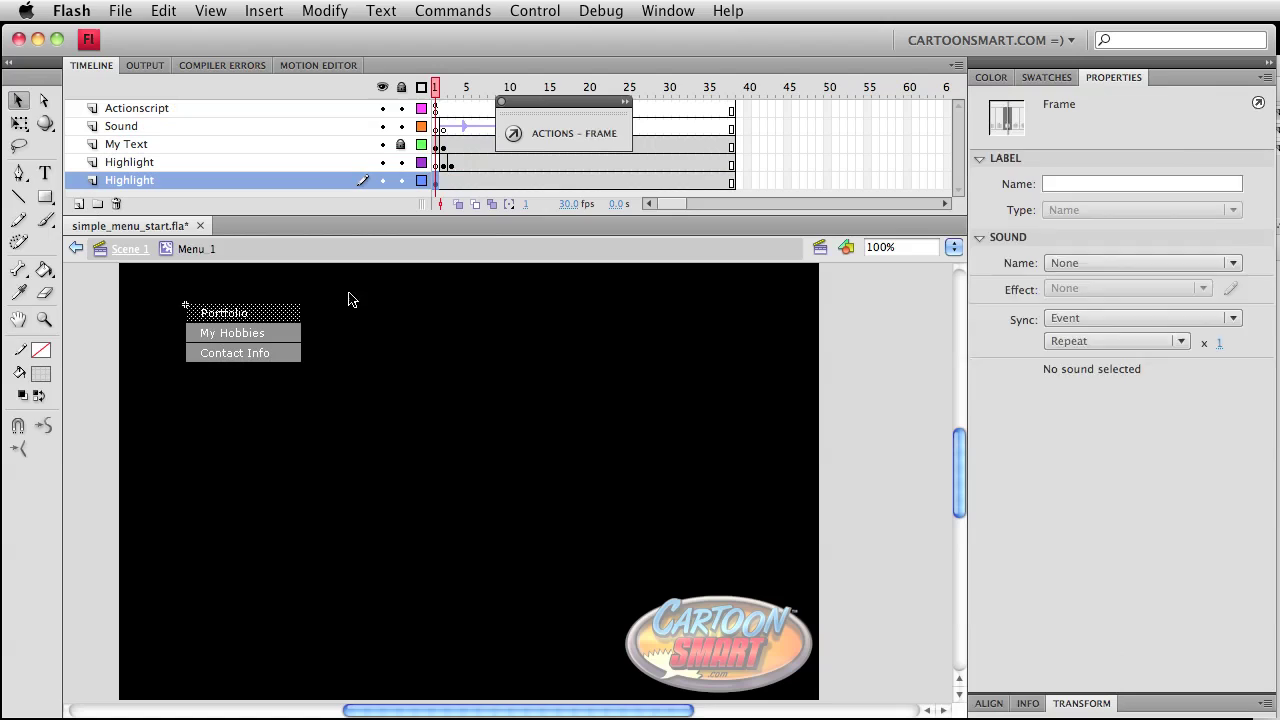
left_click(266, 318)
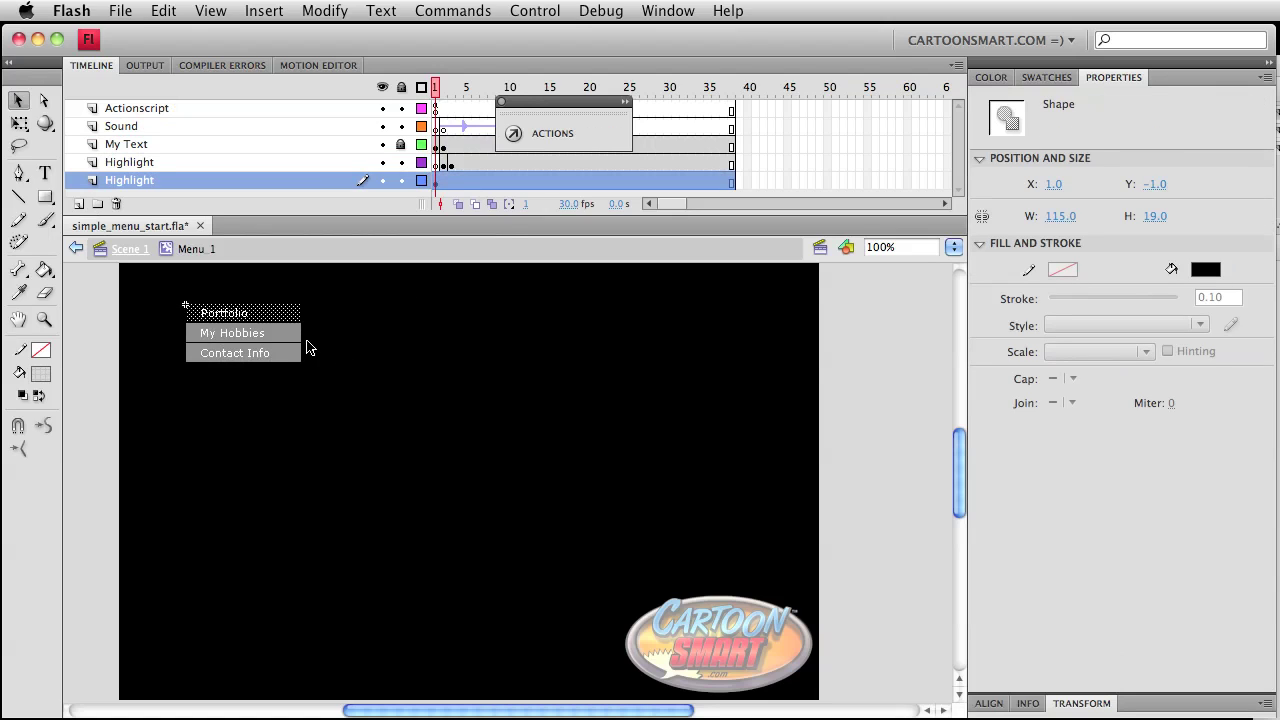
key("super+s")
left_click_drag(545, 103, 701, 264)
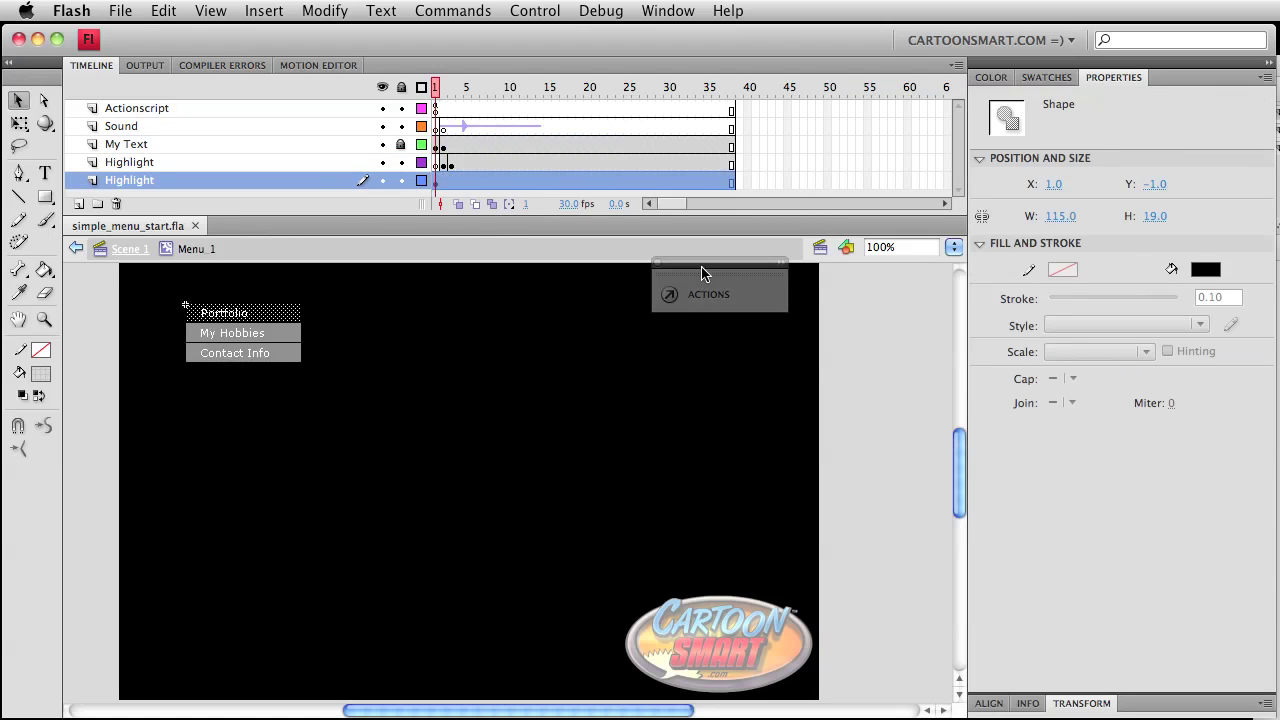
left_click(130, 249)
left_click(246, 342)
double_click(246, 342)
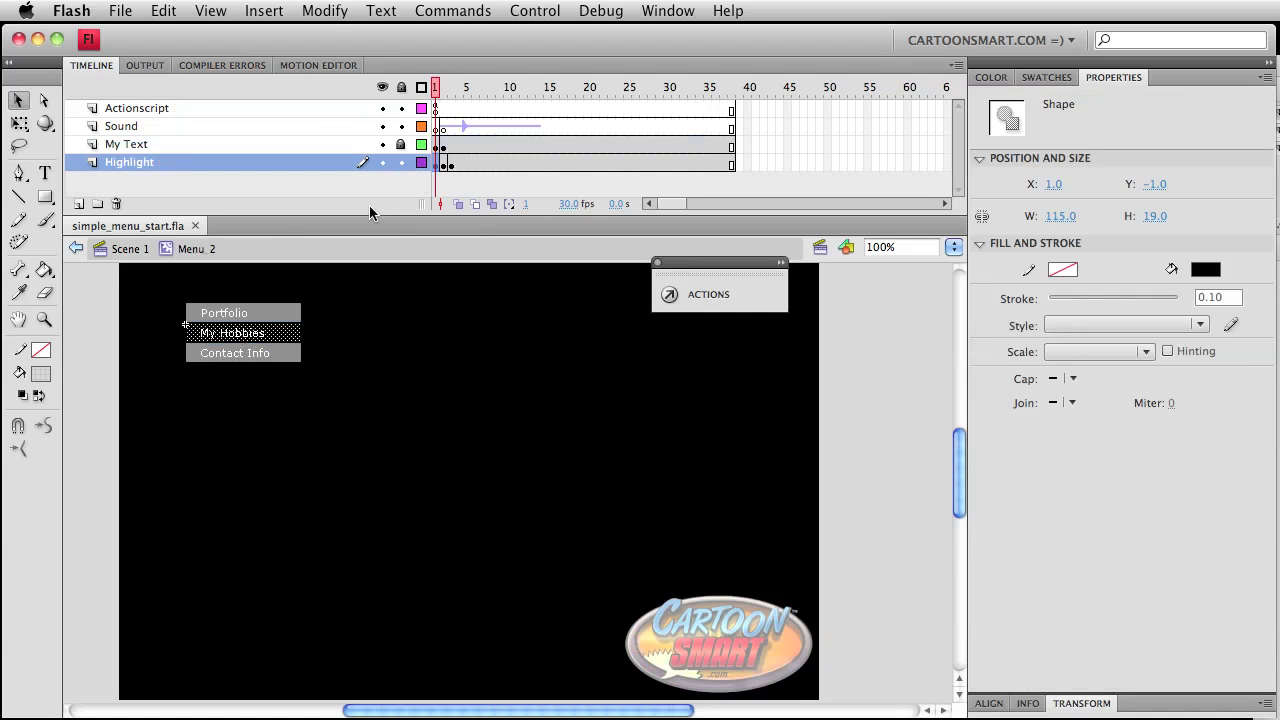
left_click(78, 203)
left_click_drag(129, 162, 336, 175)
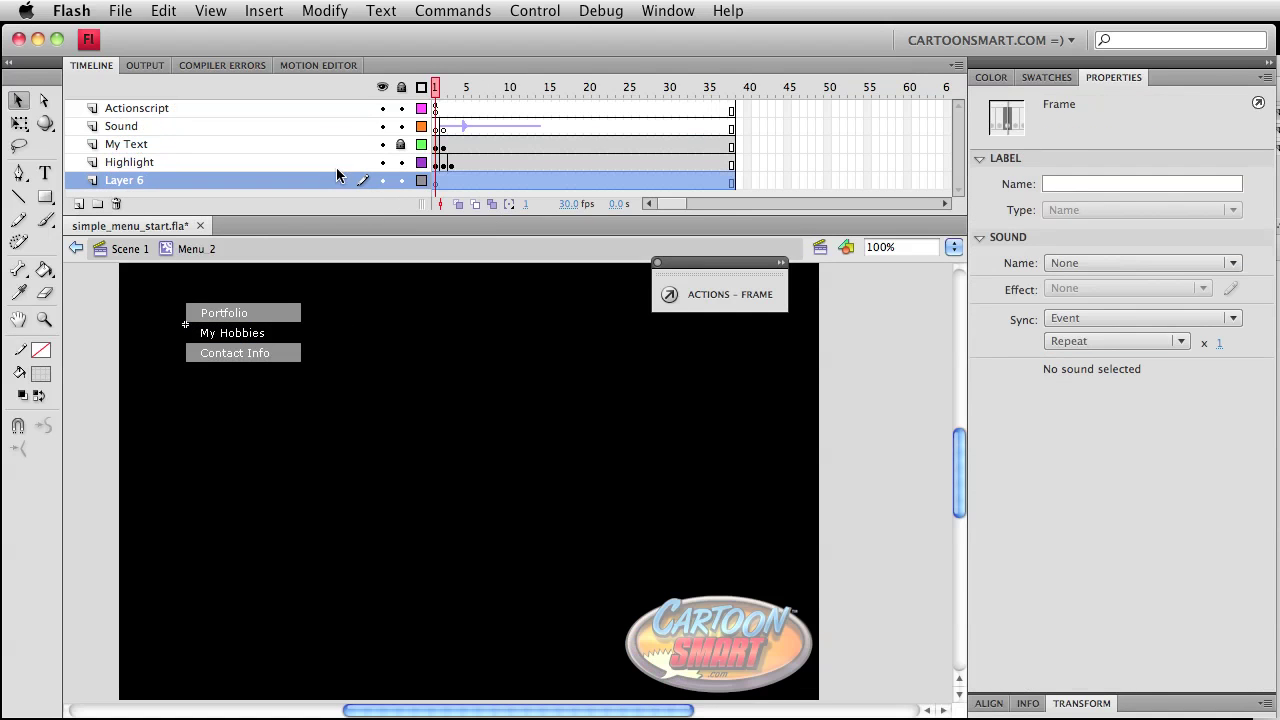
left_click(438, 162)
key("super+alt+c")
left_click(438, 180)
key("super+alt+v")
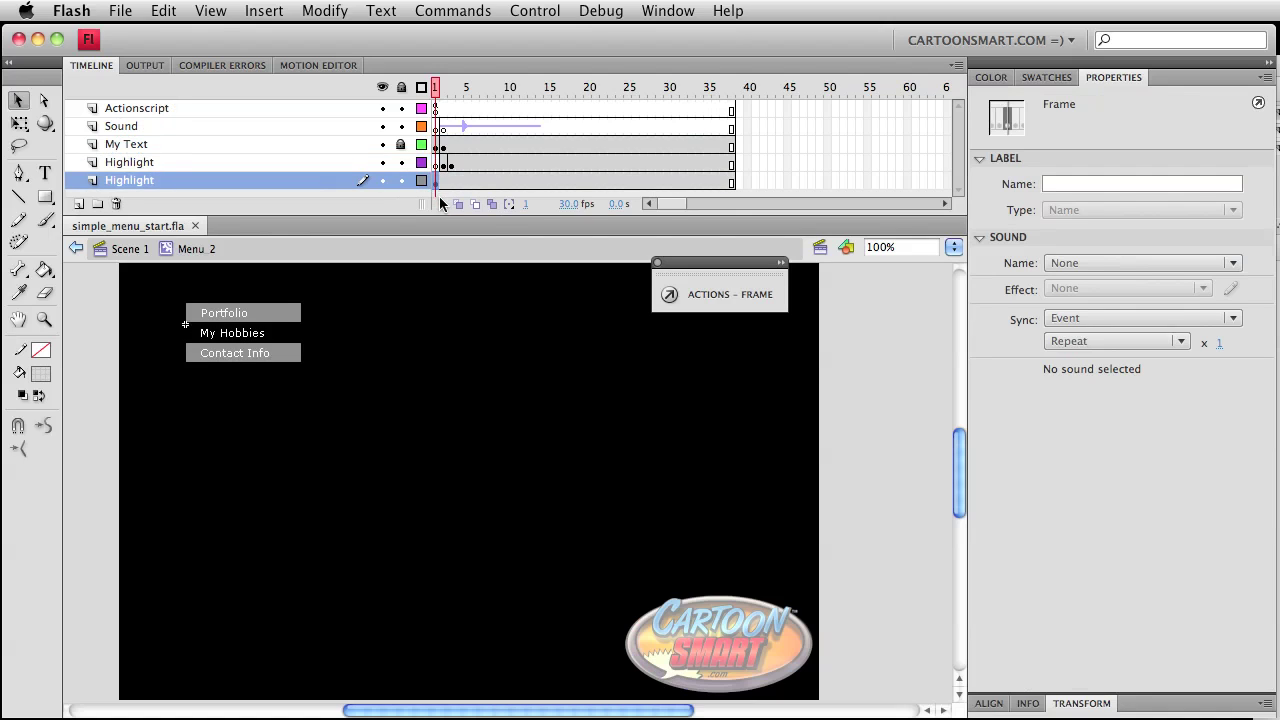
left_click(126, 249)
left_click(226, 356)
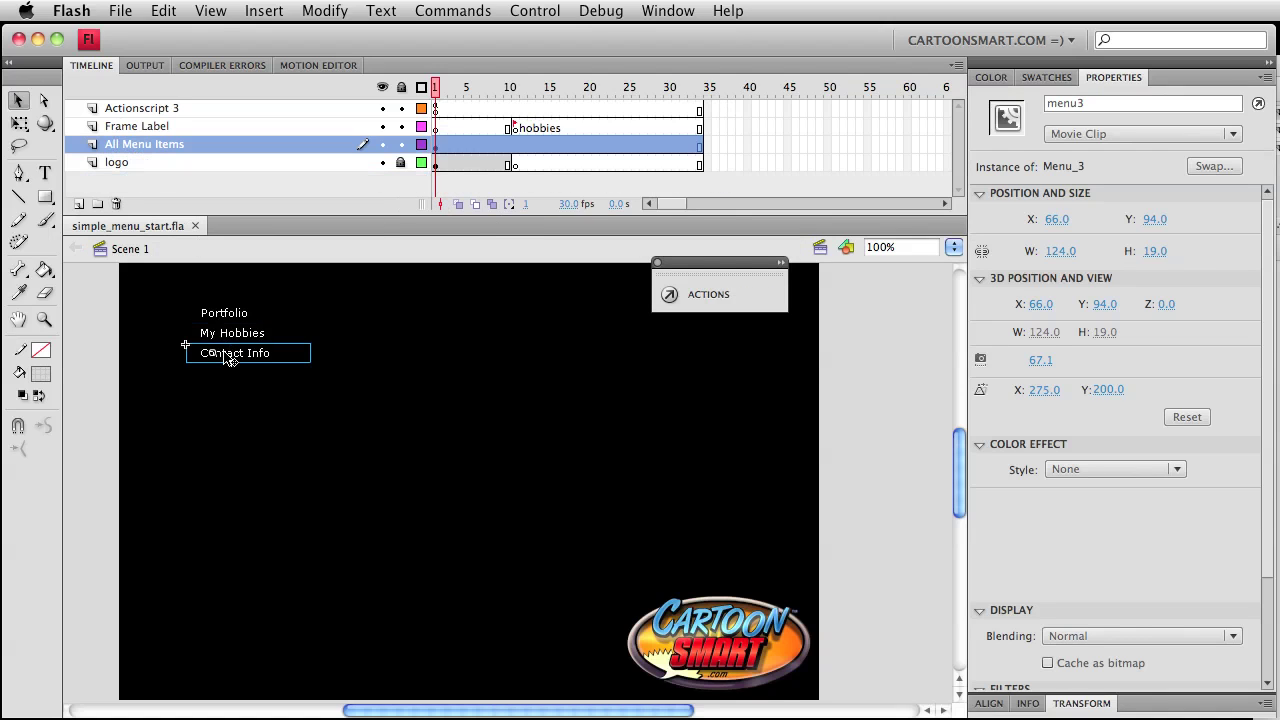
double_click(228, 358)
left_click(78, 203)
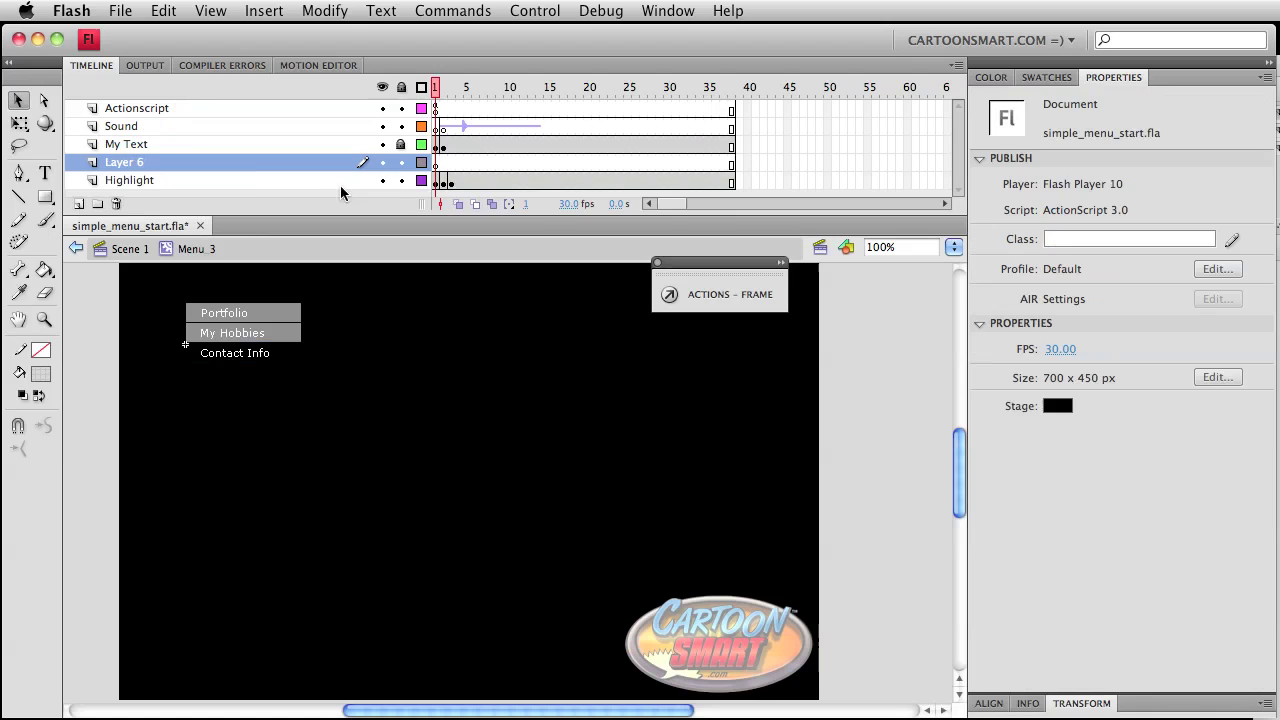
left_click_drag(330, 163, 250, 205)
left_click(438, 162)
key("super+alt+c")
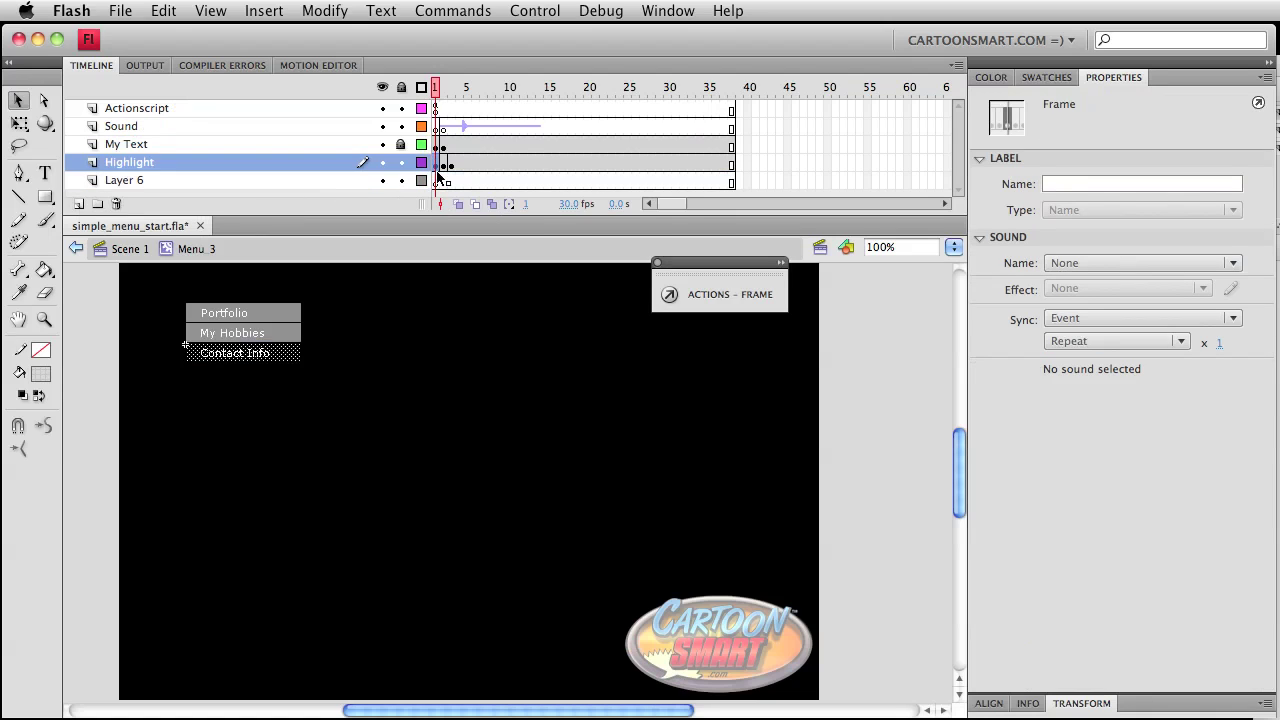
left_click(438, 180)
key("super+alt+v")
left_click(130, 249)
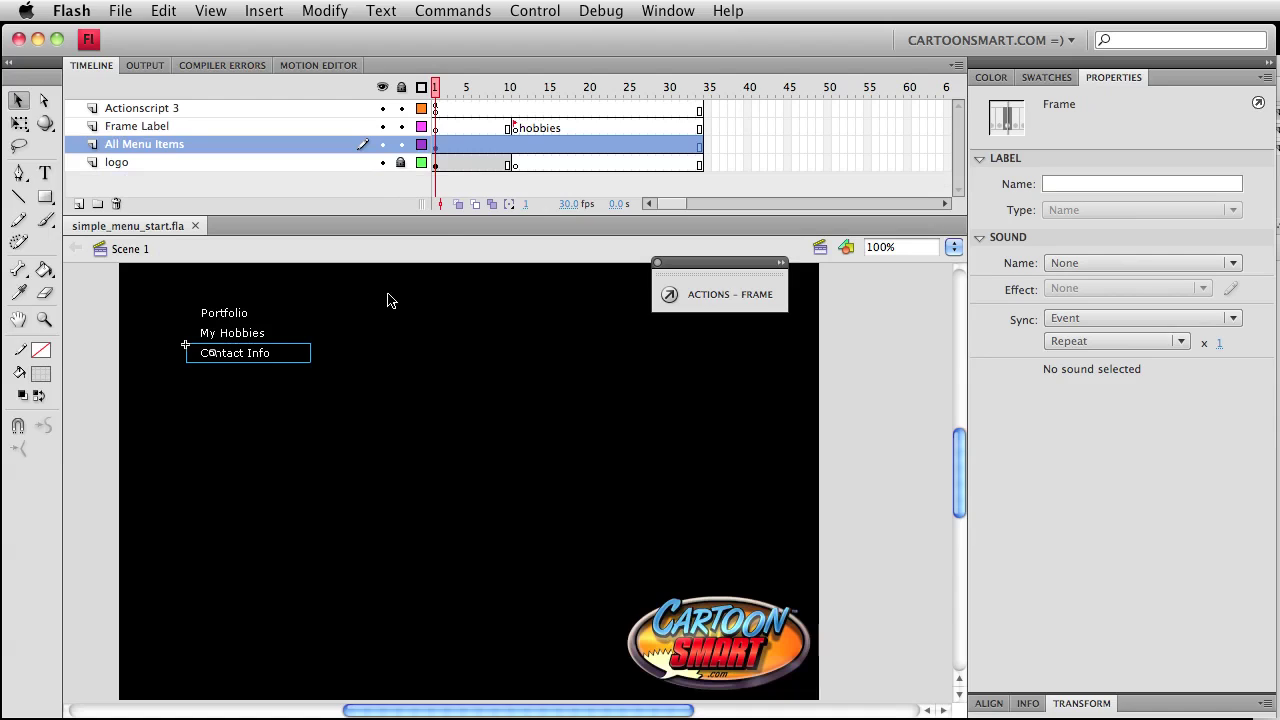
key("super+Return")
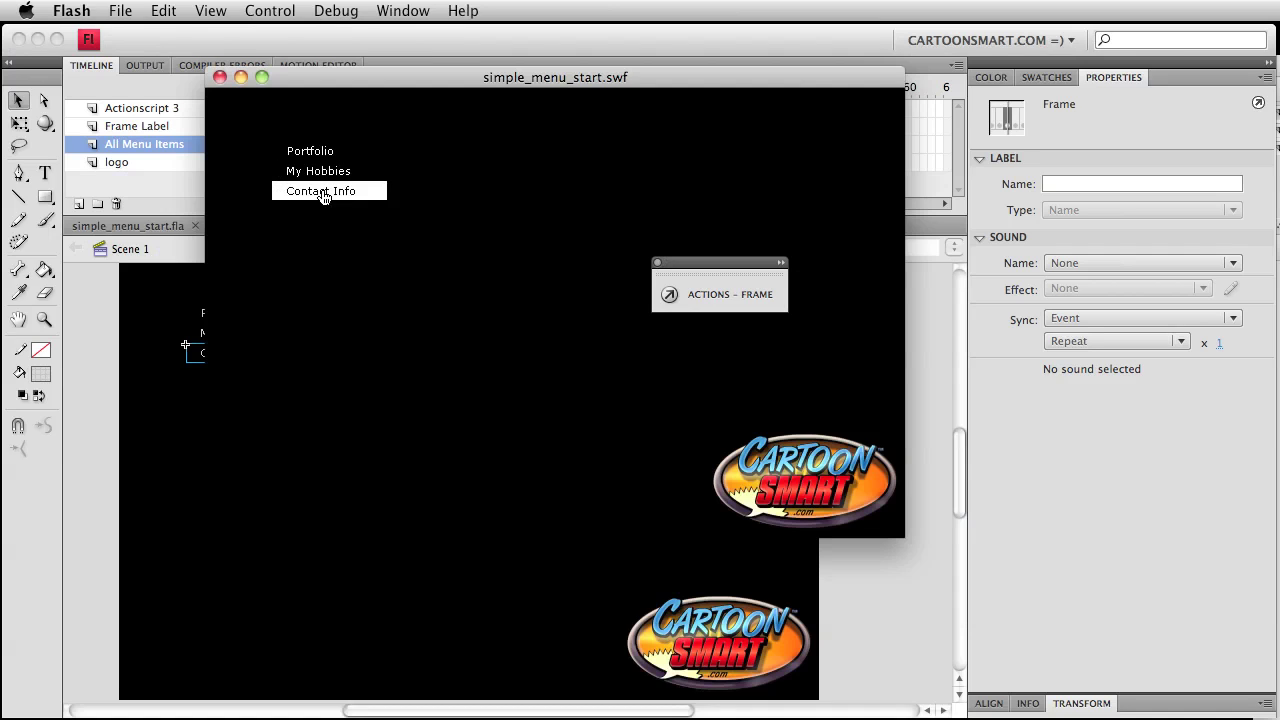
key("super+w")
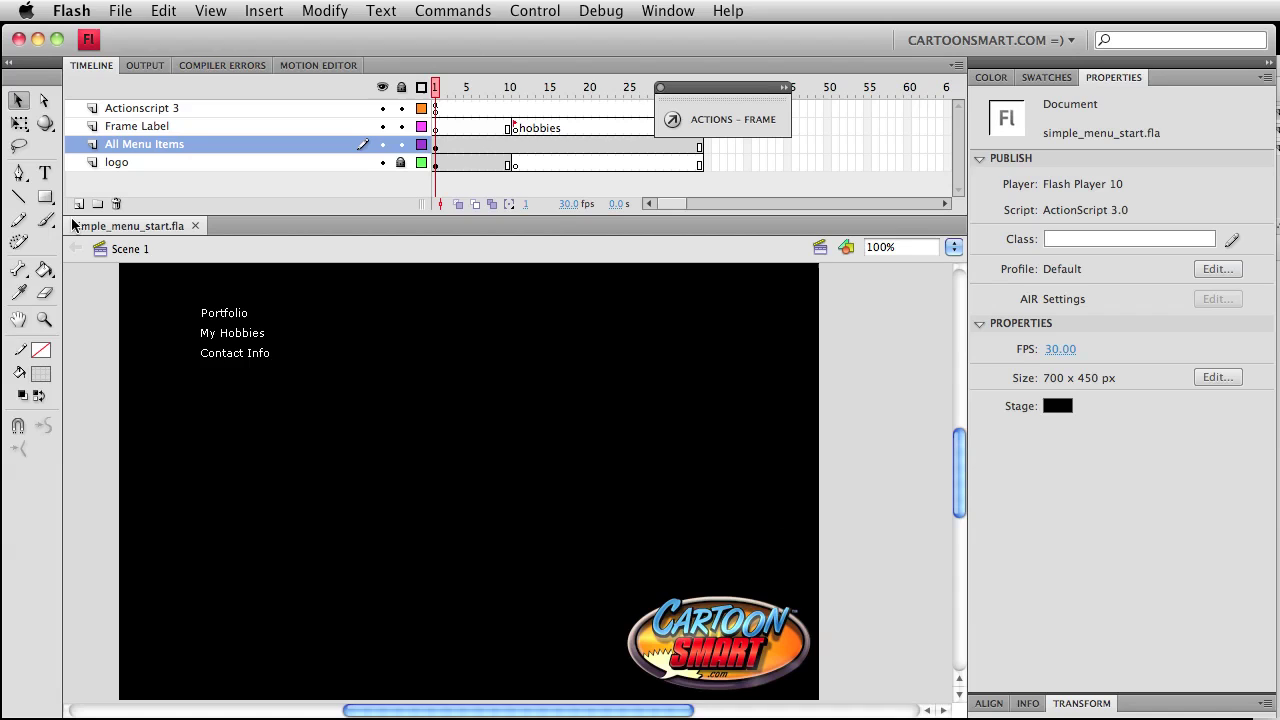
Open the My Hobbies clip and review its Highlight frames 2 and 3.
left_click(253, 345)
left_click(226, 341)
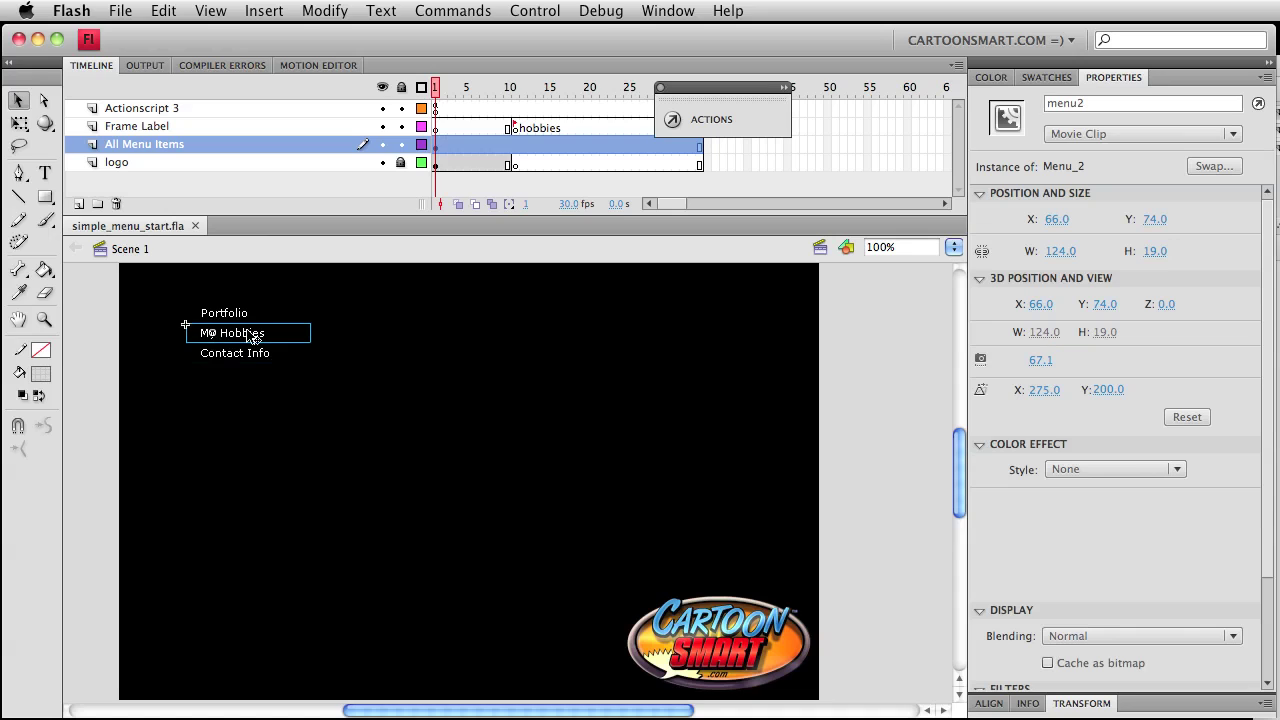
double_click(243, 334)
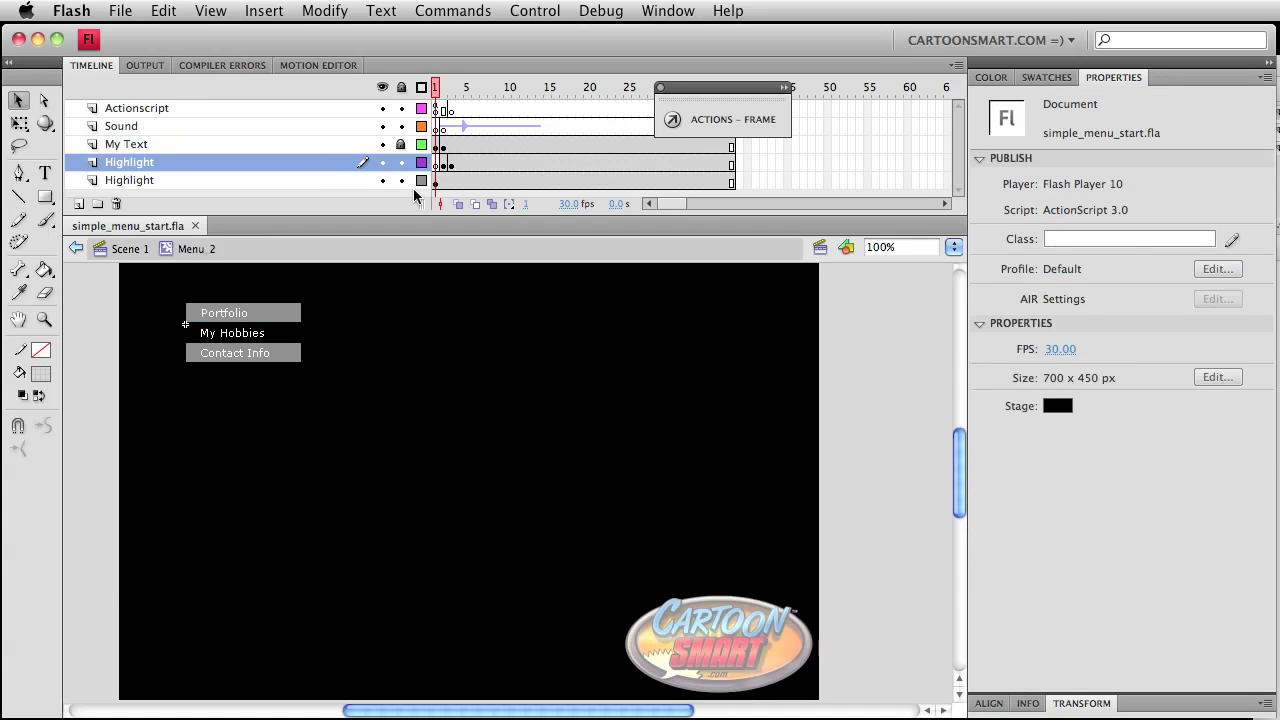
left_click(445, 166)
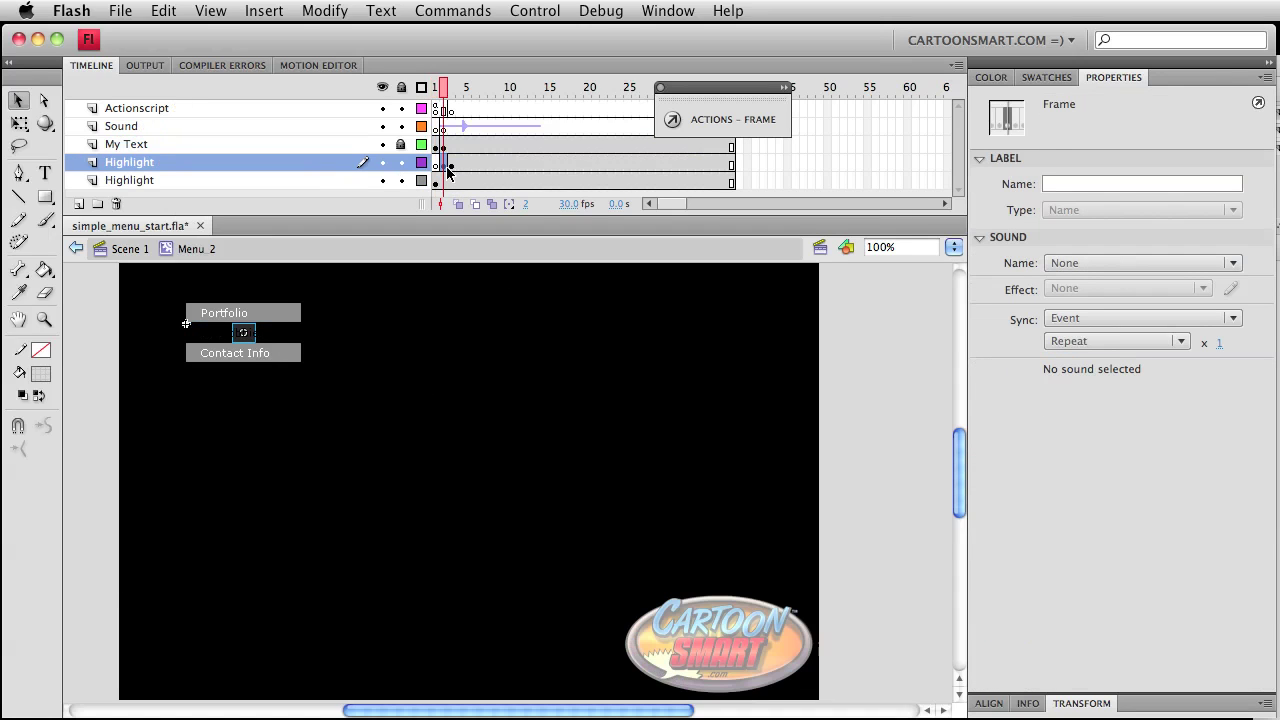
left_click(451, 165)
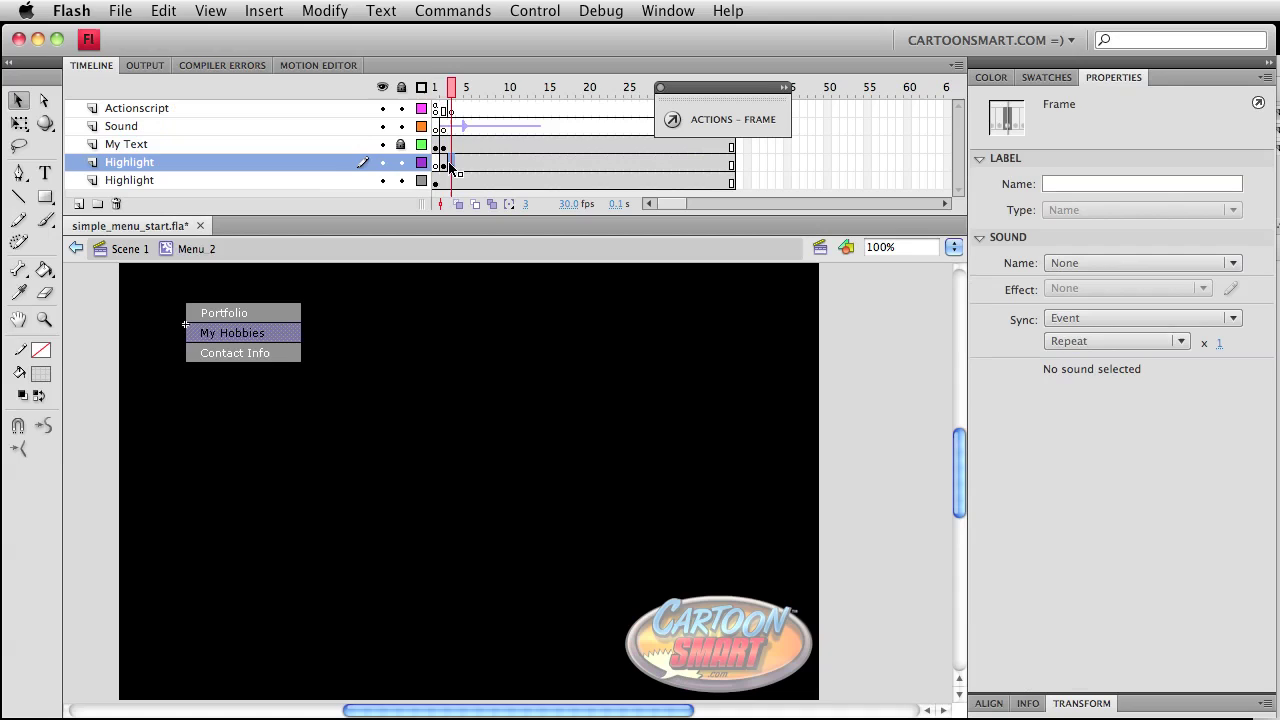
left_click_drag(451, 167, 459, 166)
key("super+alt+c")
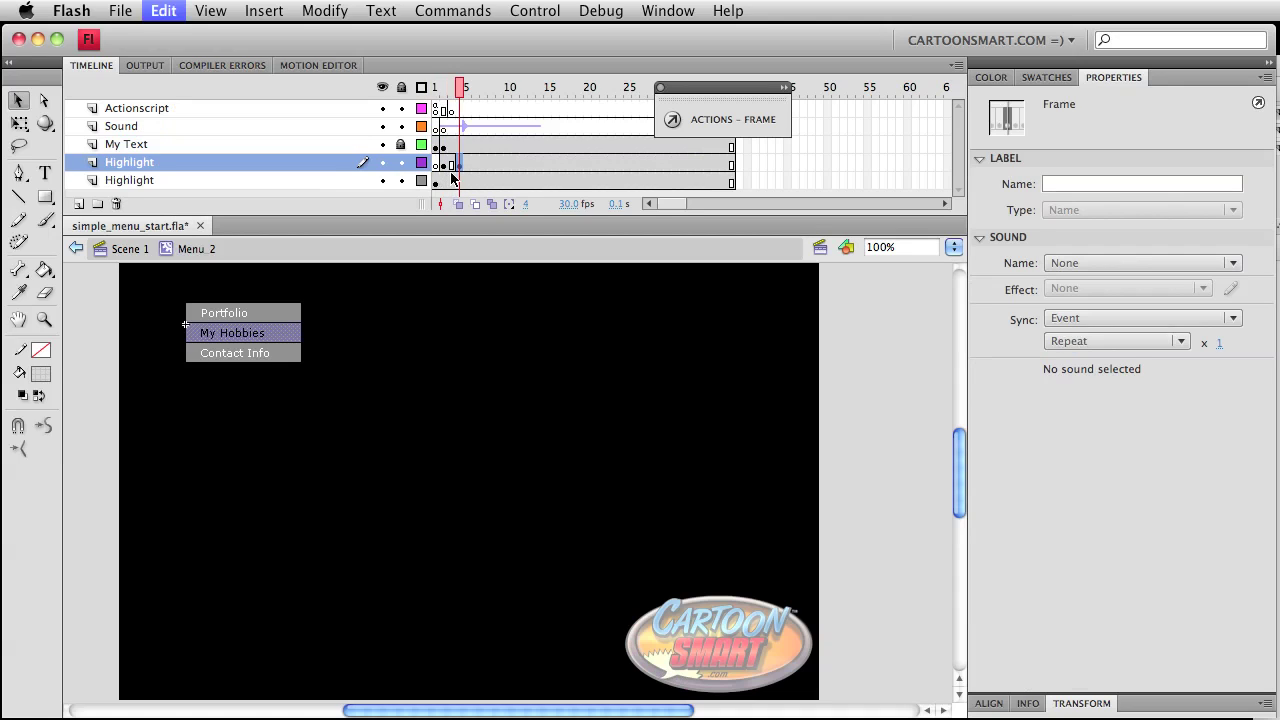
left_click(444, 166)
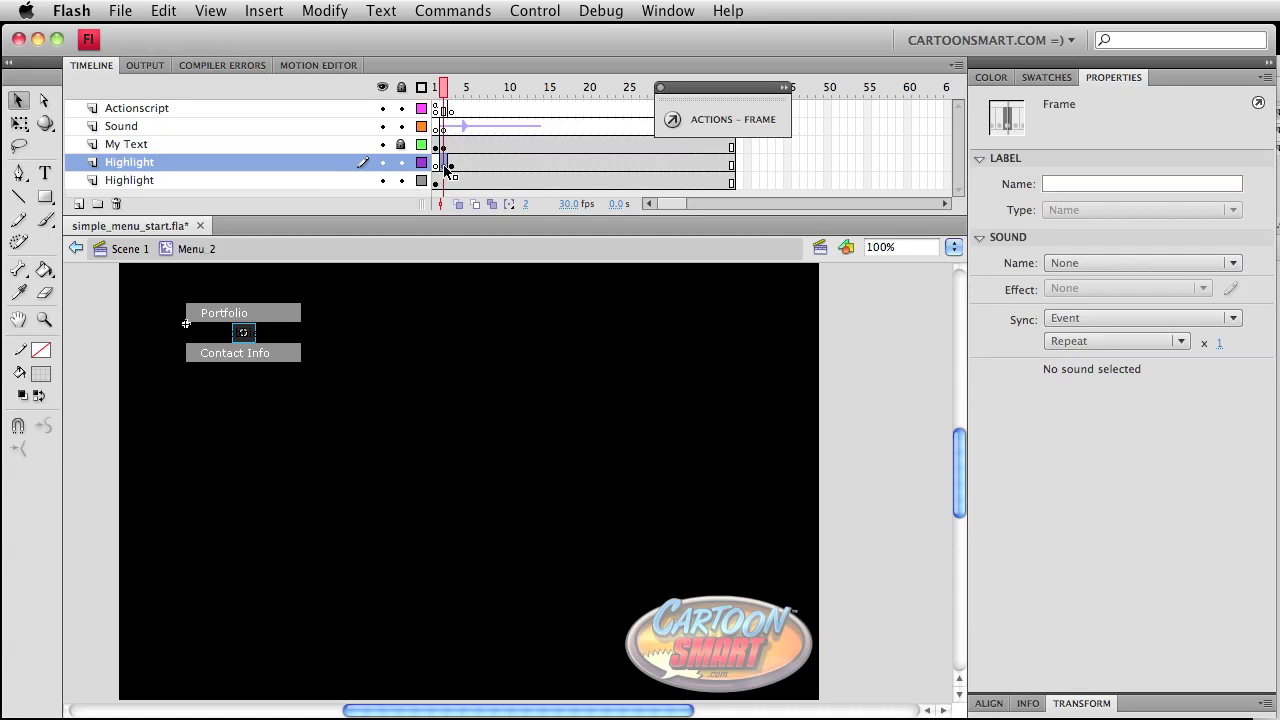
Copy the highlight frames onto the target Highlight frame and save.
right_click(445, 168)
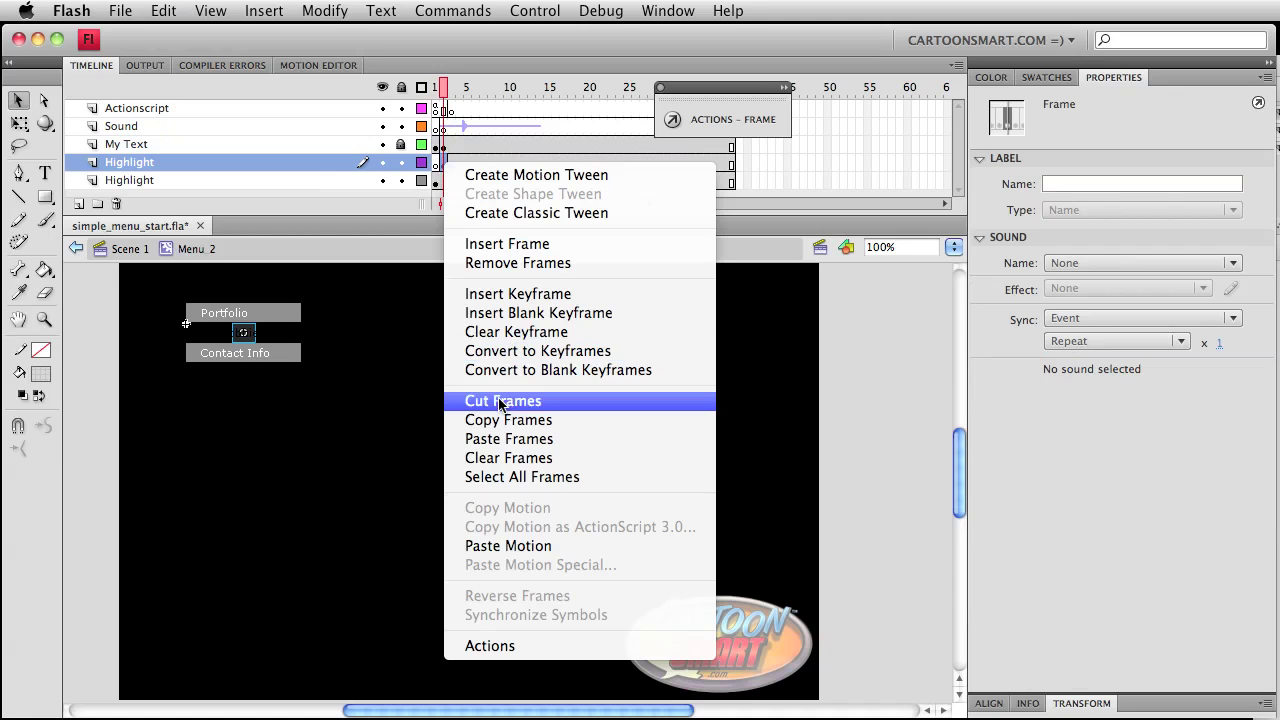
left_click(498, 420)
left_click(451, 166)
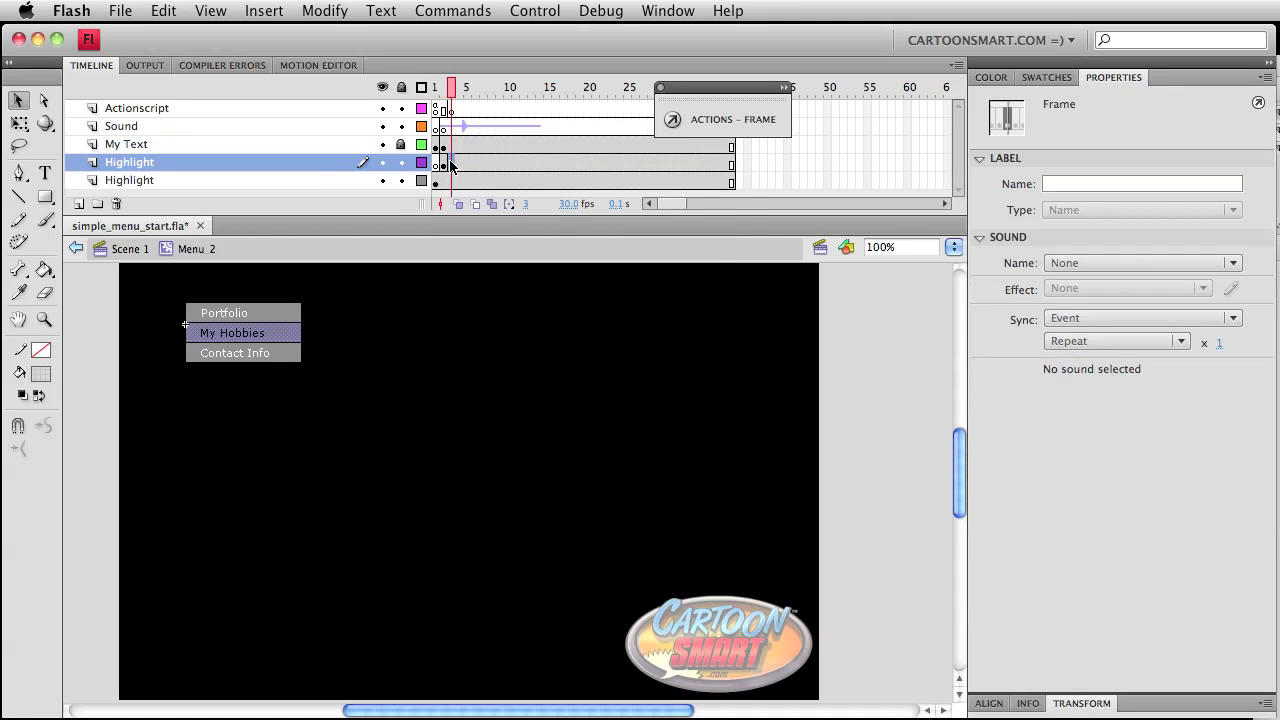
right_click(451, 166)
left_click(516, 436)
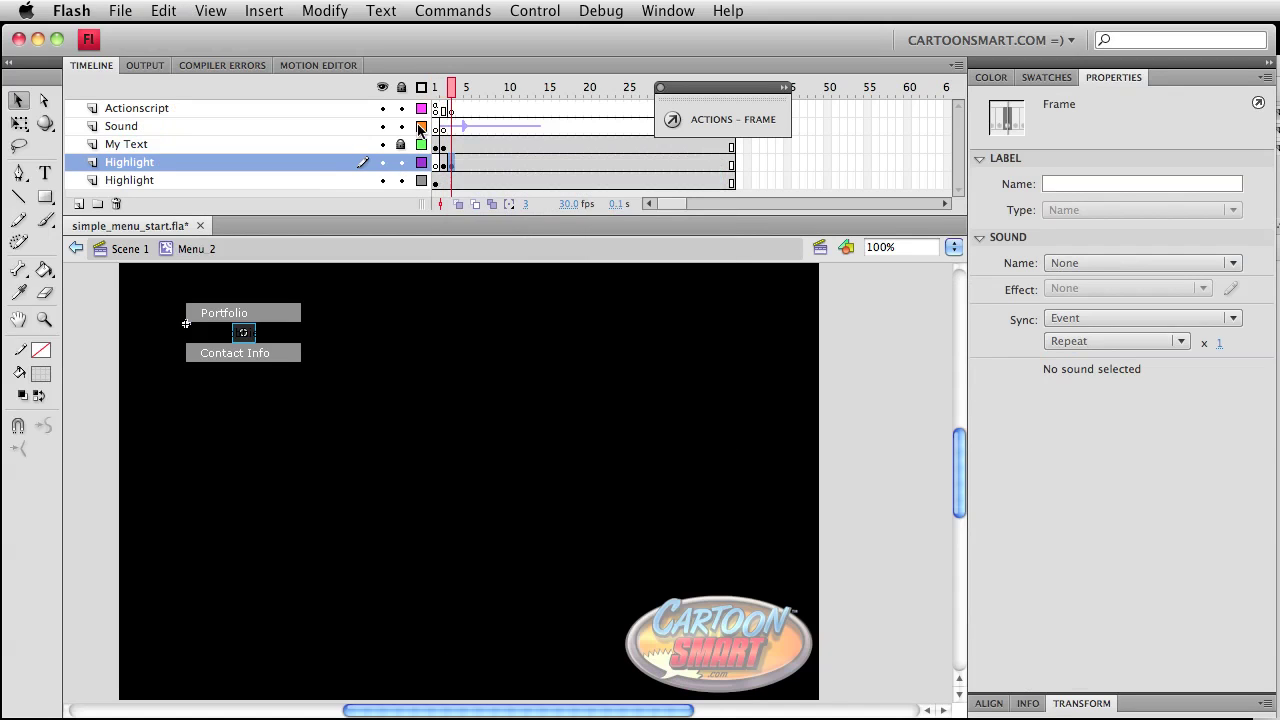
key("super+s")
Duplicate the highlight symbol as animated_highligh2 and open it for editing.
left_click(325, 10)
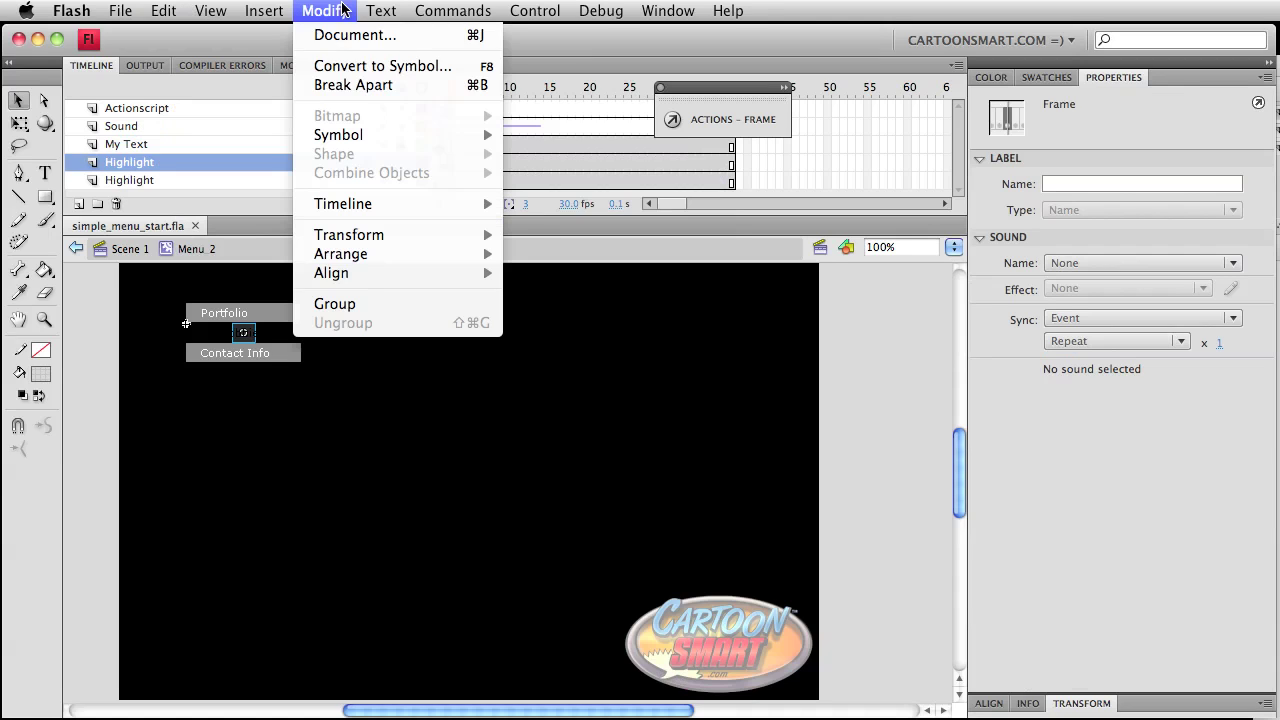
mouse_move(336, 137)
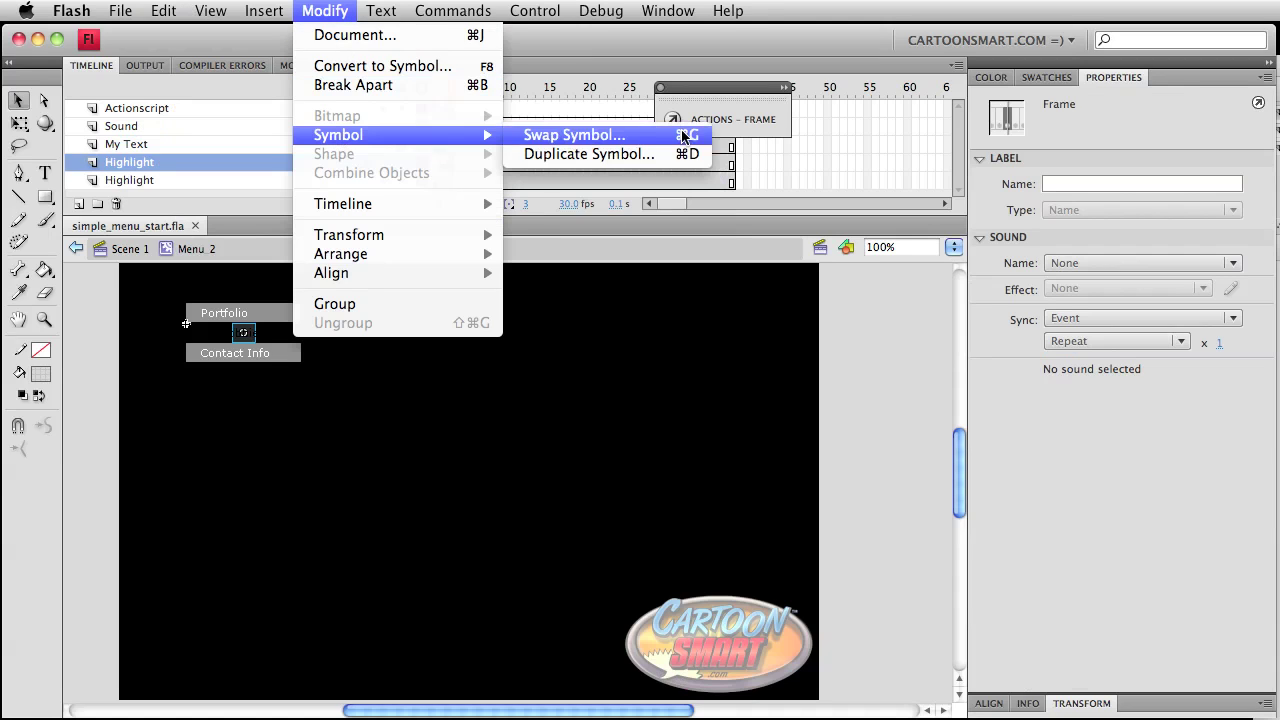
left_click(643, 157)
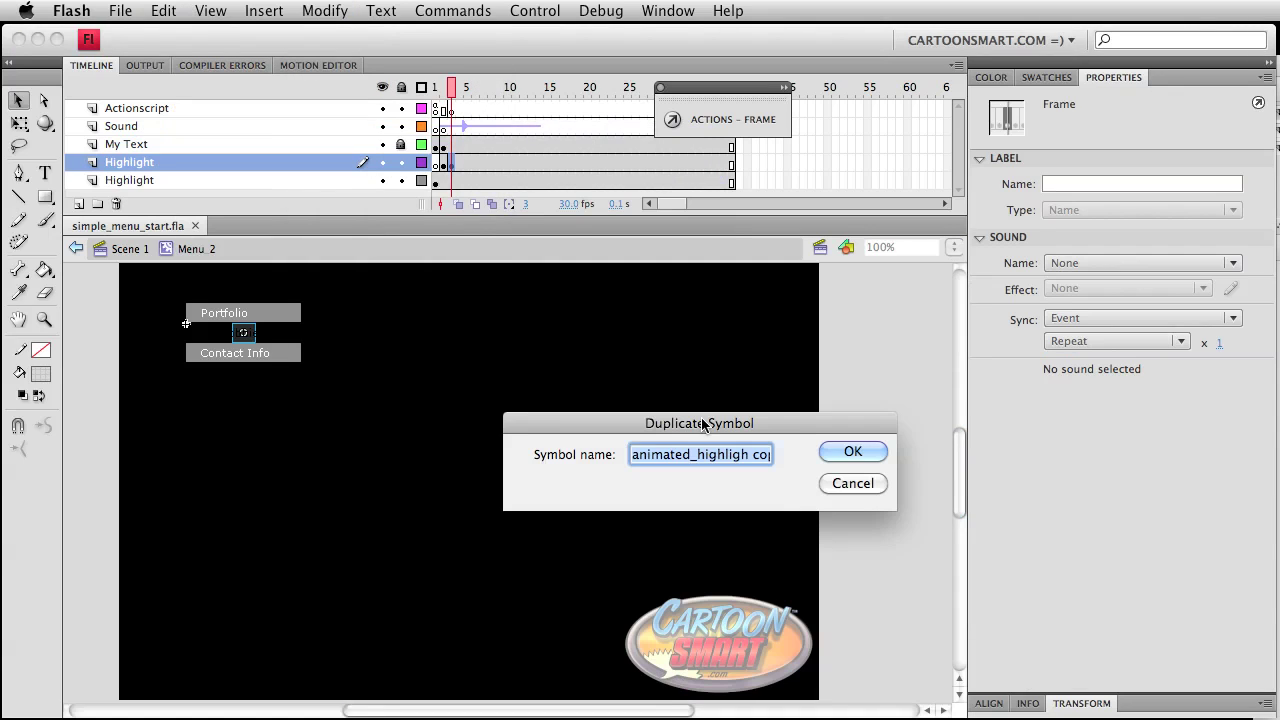
left_click(755, 455)
double_click(755, 455)
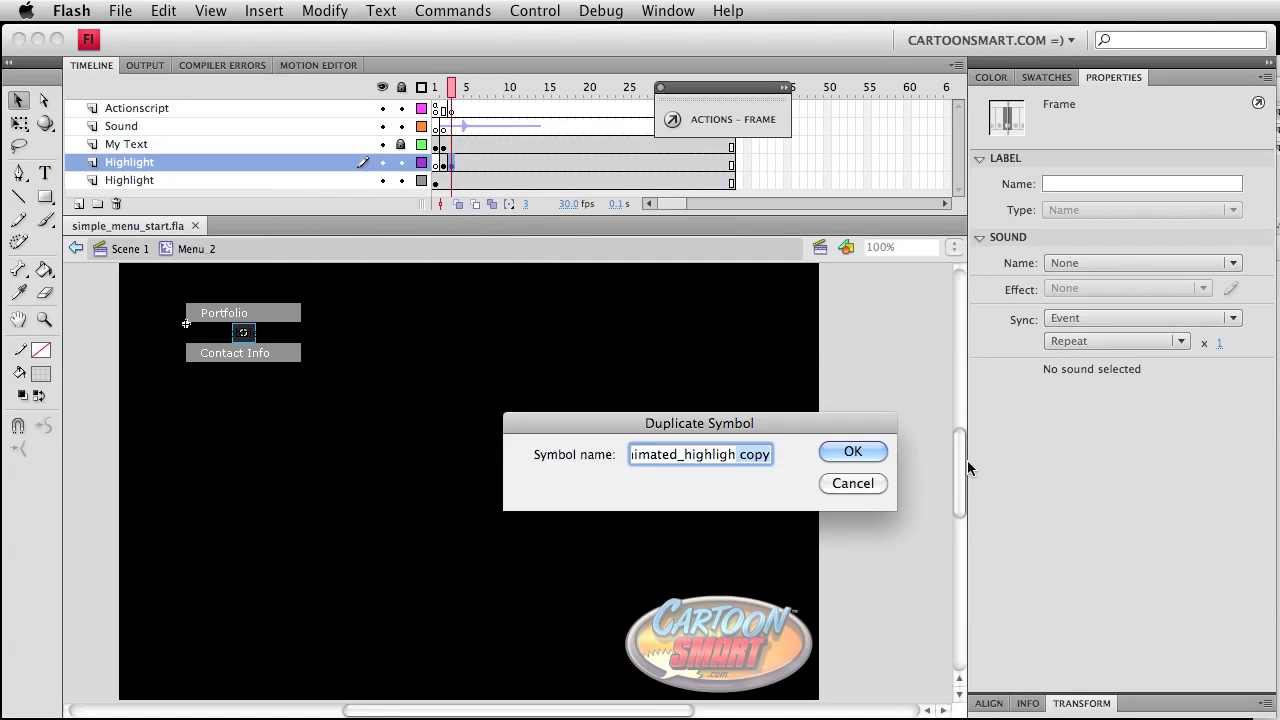
type("2")
left_click(853, 451)
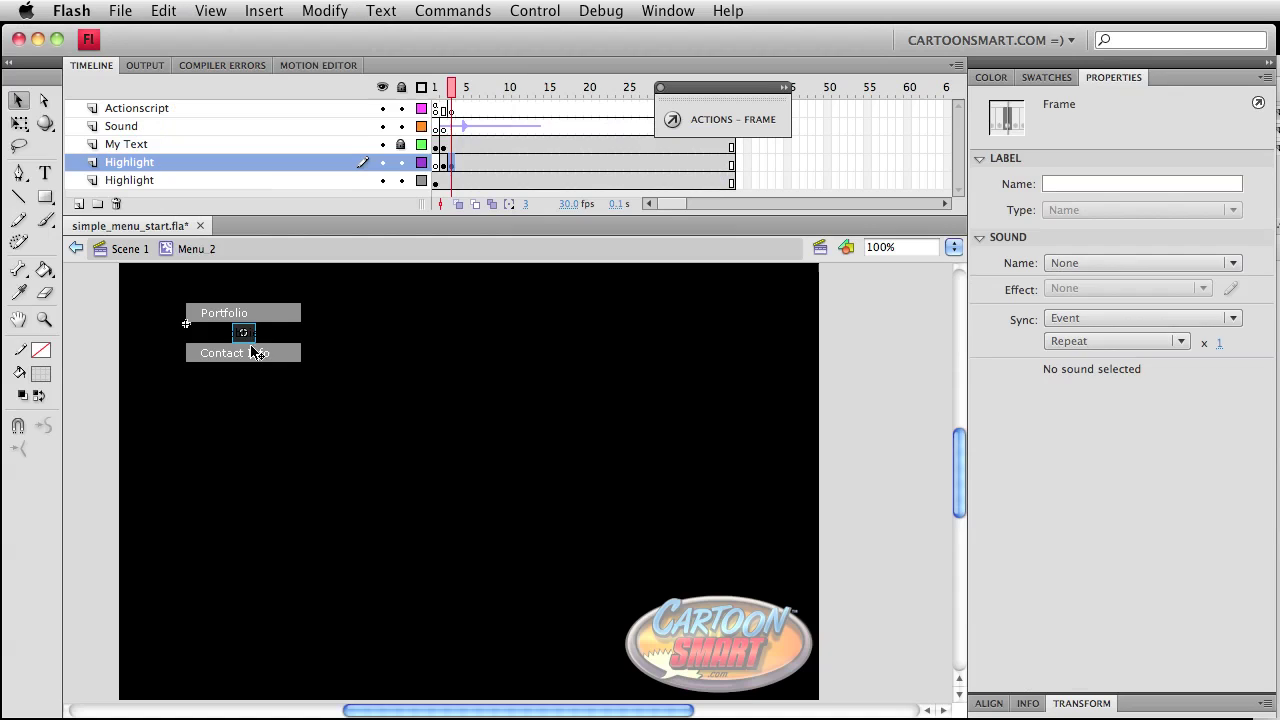
double_click(246, 333)
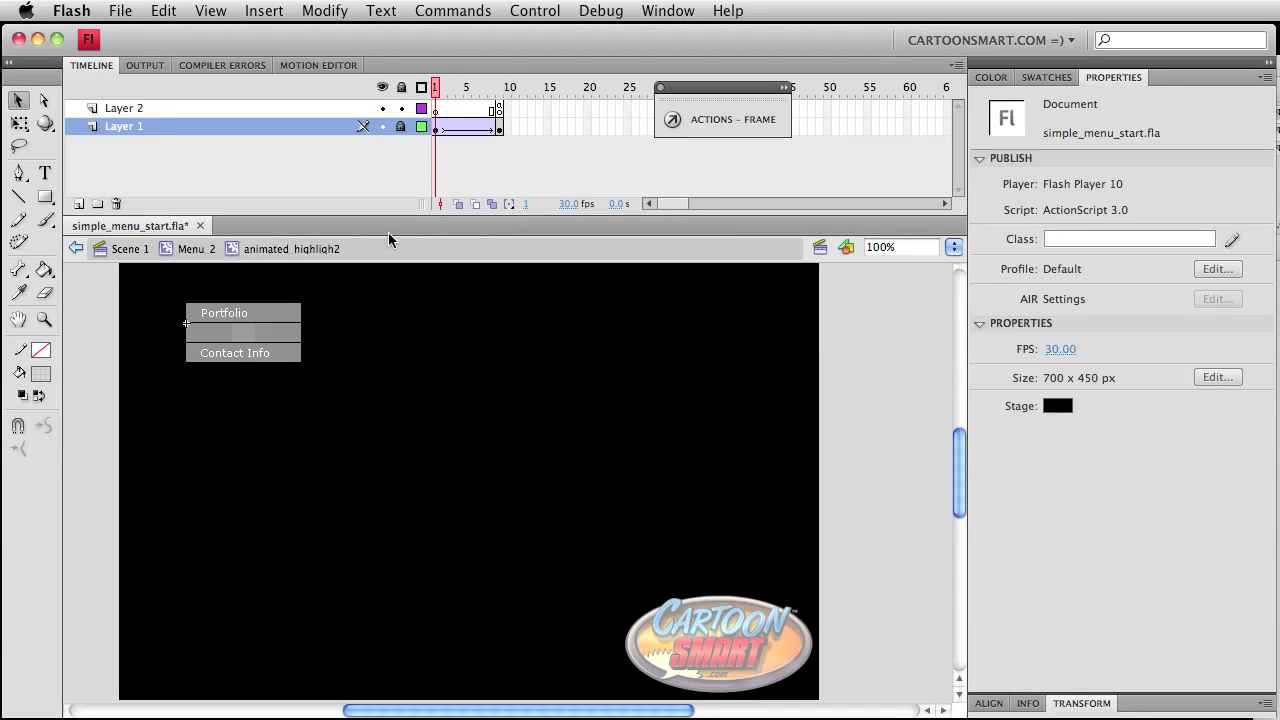
Unlock Layer 1 and move its end keyframe from frame 5 to frame 9.
left_click(401, 126)
left_click(441, 133)
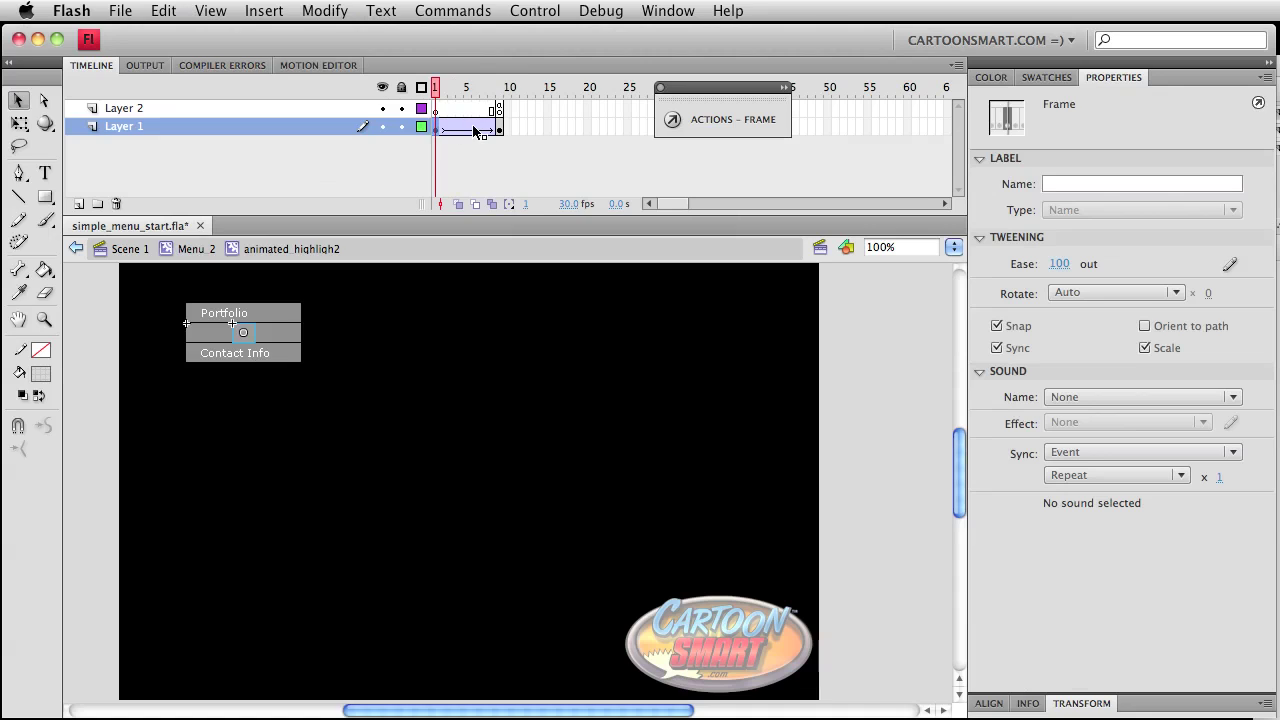
left_click(477, 129)
left_click(496, 127)
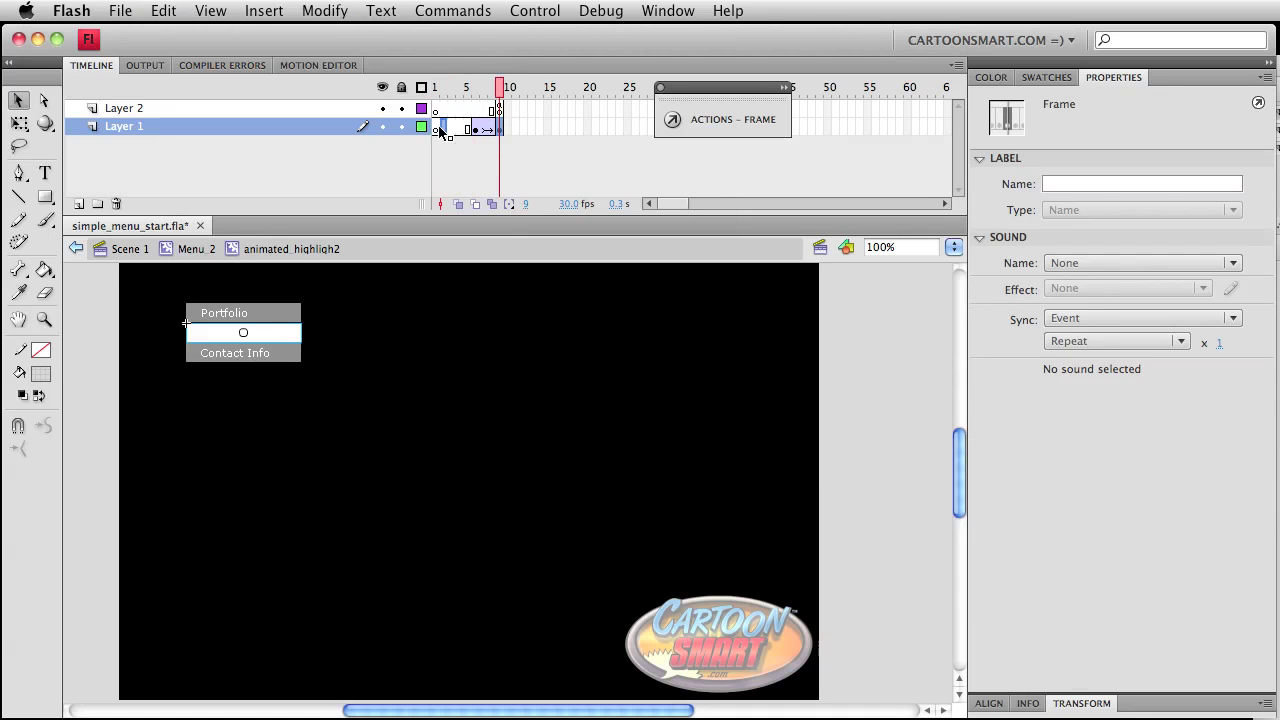
left_click(438, 133, "shift")
left_click(467, 129)
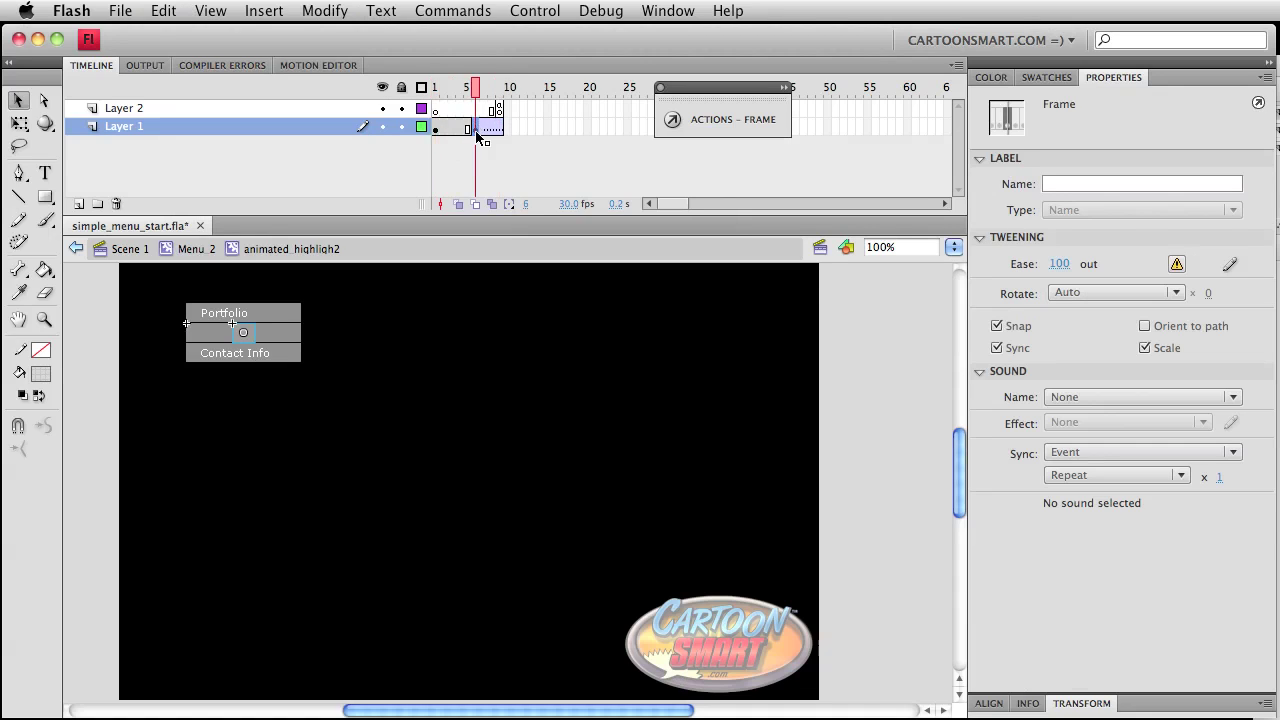
left_click_drag(467, 129, 498, 129)
left_click(475, 130)
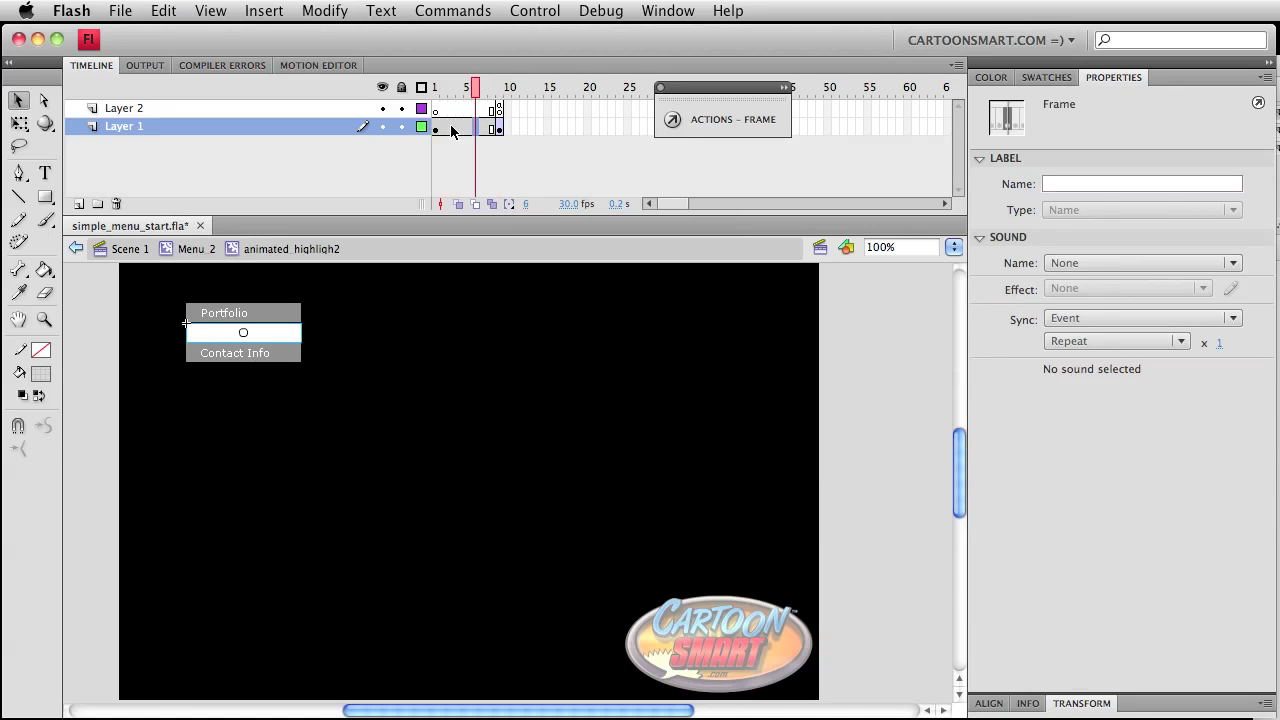
Create a classic tween across Layer 1 and scrub it to frame 9.
right_click(451, 130)
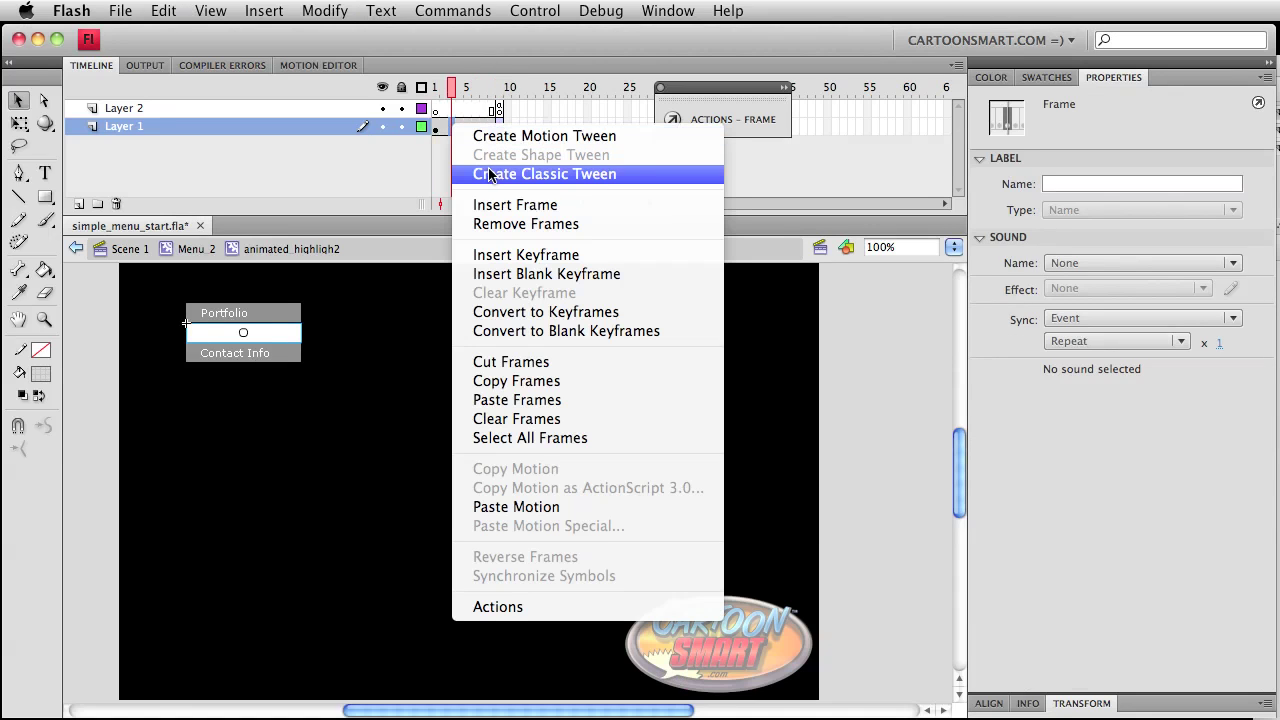
left_click(490, 175)
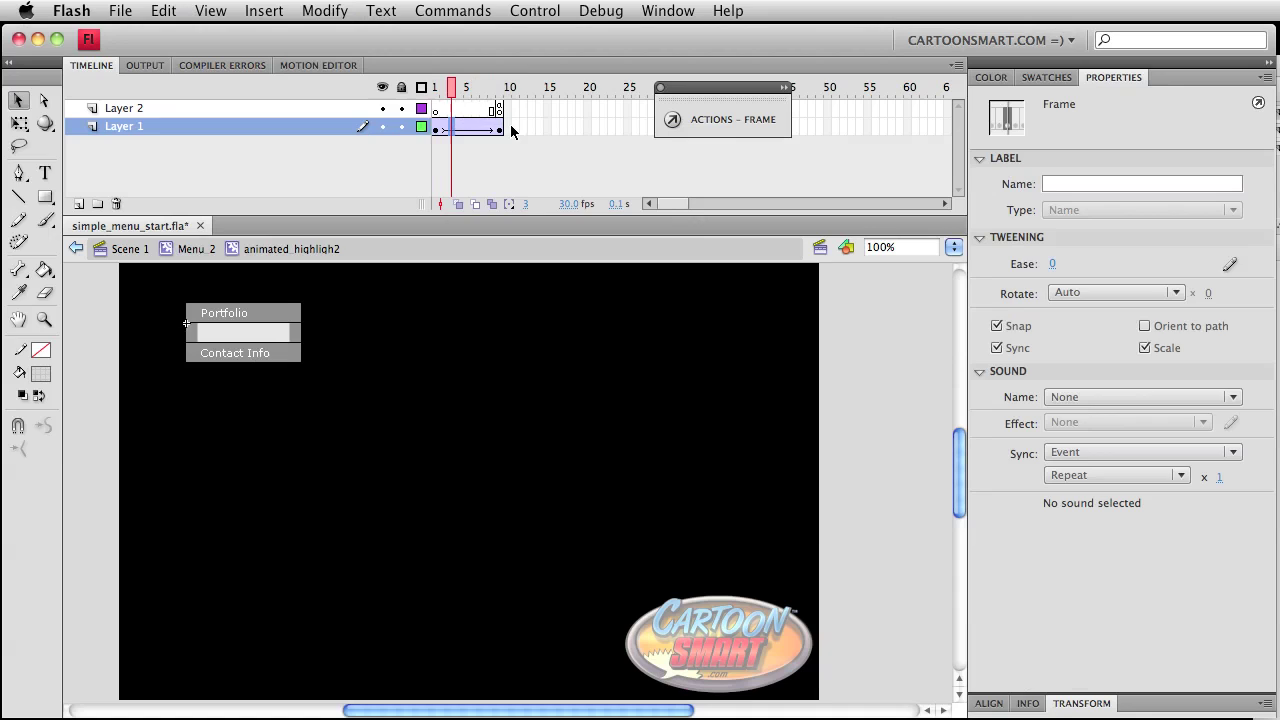
left_click_drag(452, 88, 499, 90)
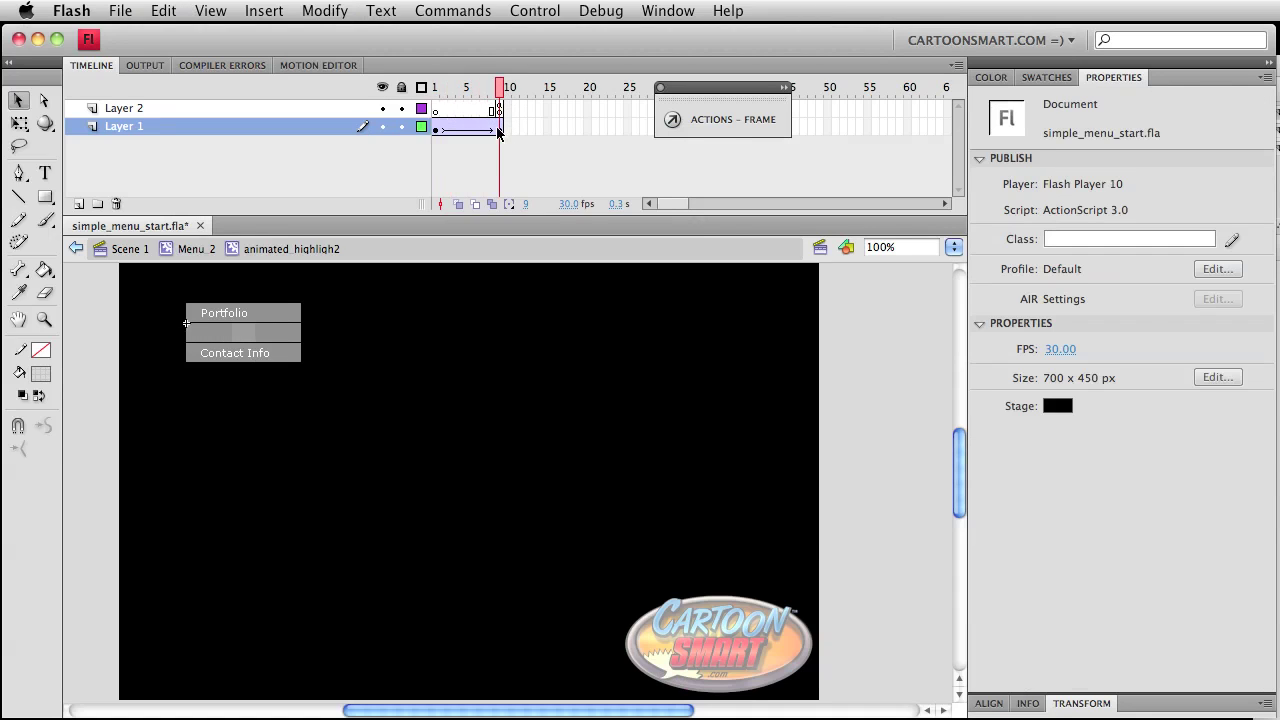
left_click(499, 130)
Extend the layers to frame 10 with F5, save, and preview the animation.
left_click(503, 110)
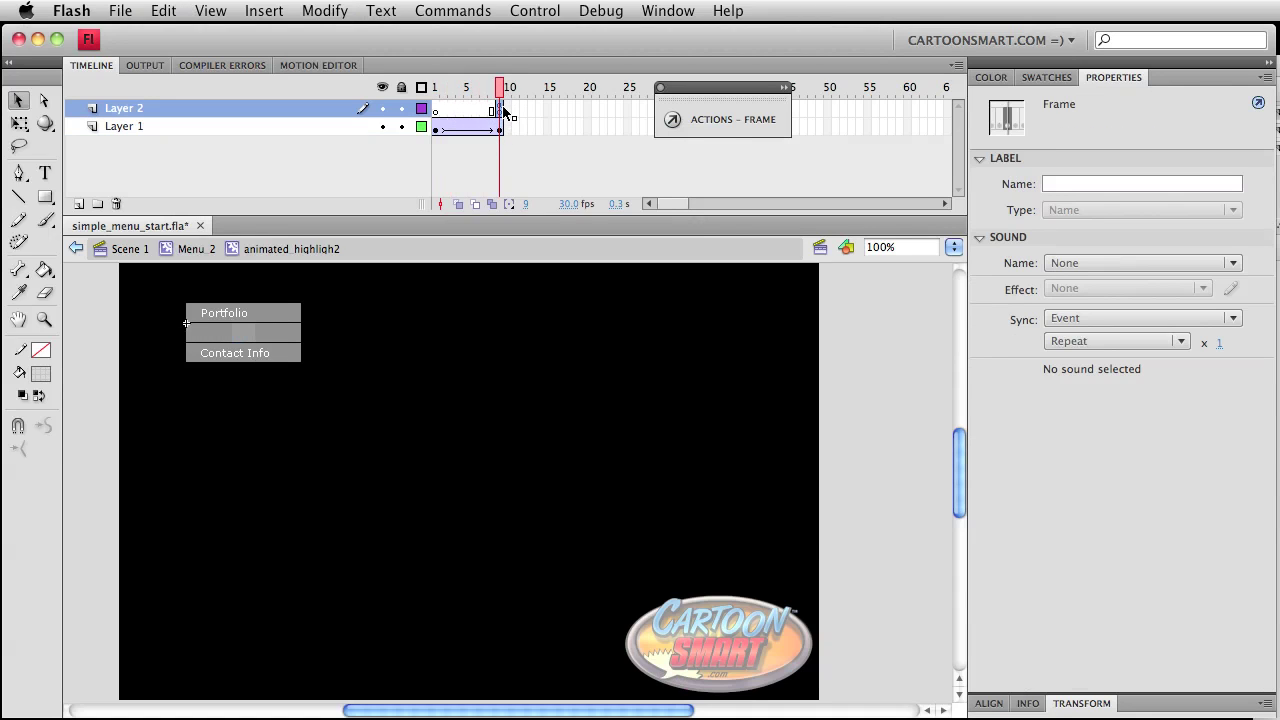
key("F5")
left_click(505, 130)
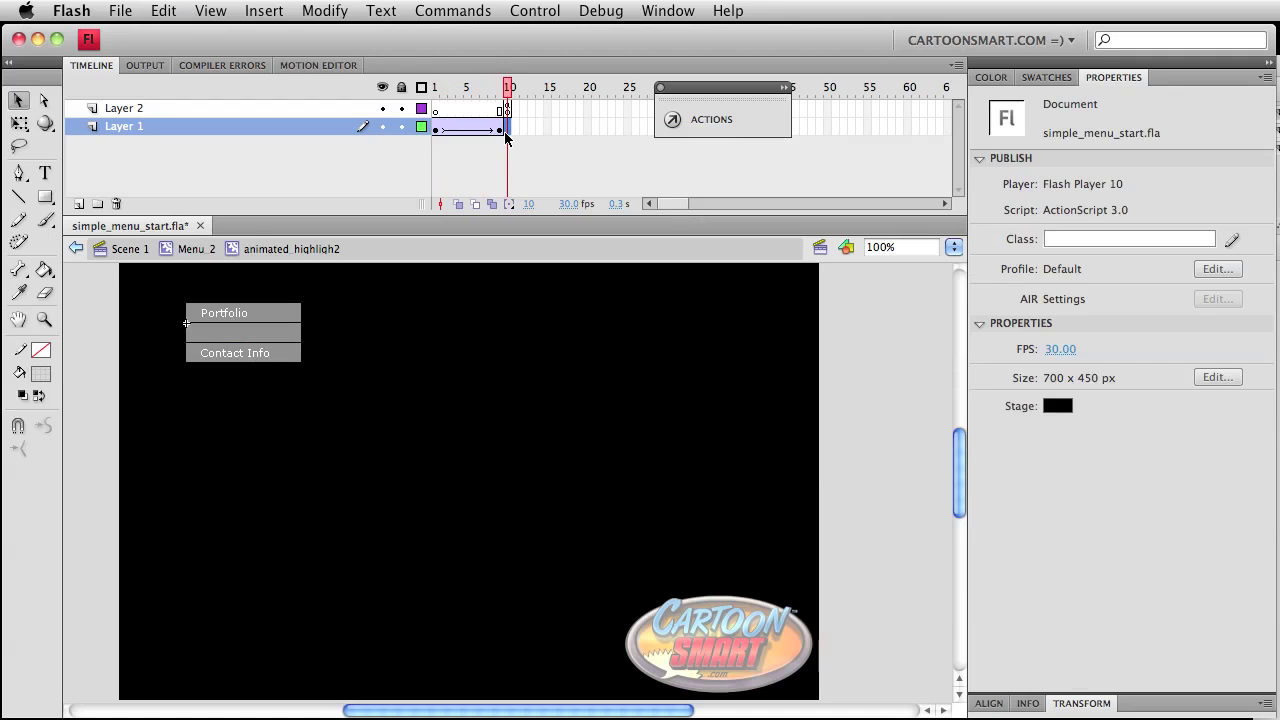
left_click(505, 131)
key("super+s")
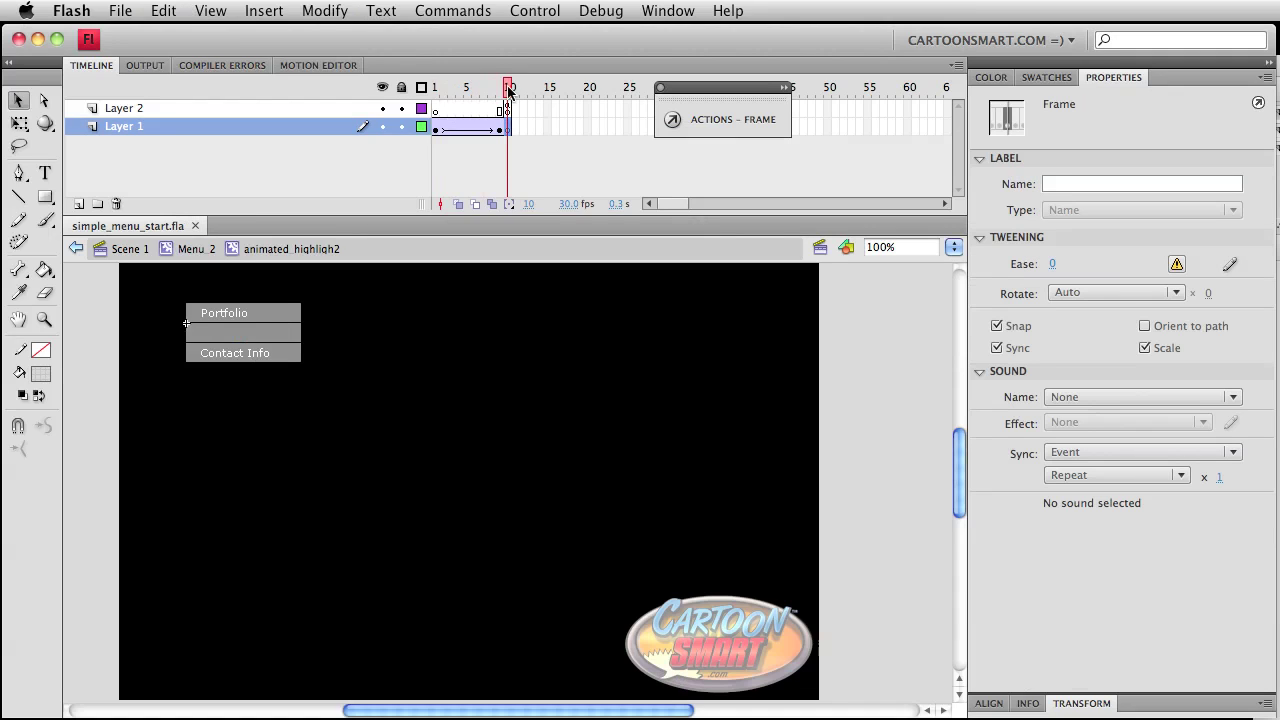
mouse_move(509, 90)
left_mouse_down()
mouse_move(449, 90)
mouse_move(508, 90)
left_mouse_up()
Select the animated_highlight movie clip in Menu 2, save, and return to the main scene.
left_click(198, 250)
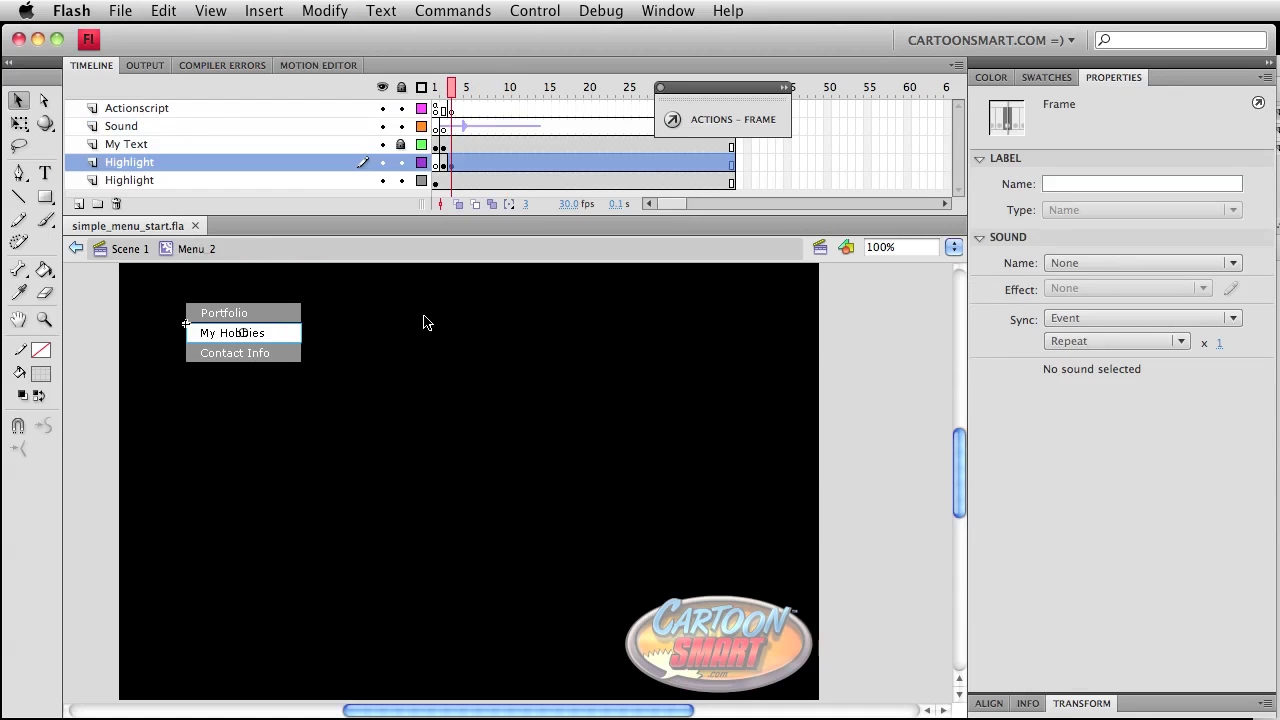
left_click(317, 354)
left_click(296, 347)
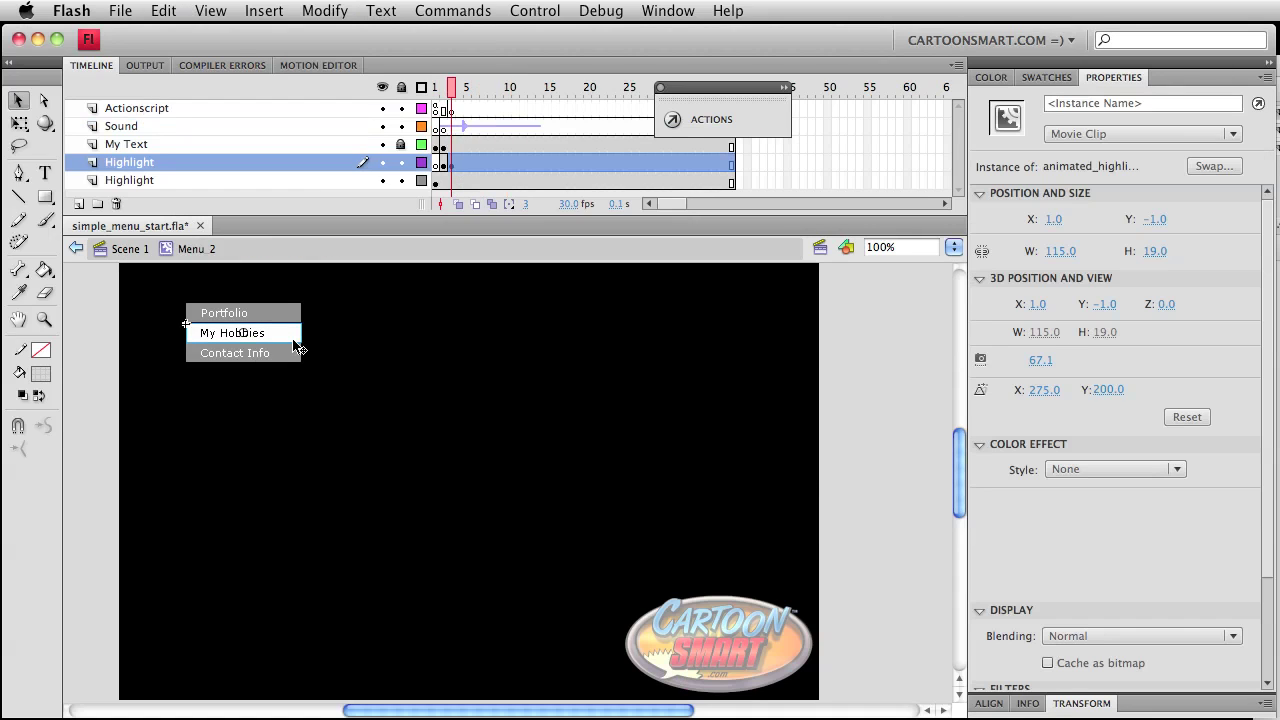
key("super+s")
key("super+e")
Inspect the Portfolio button's frame-3 highlight clip, then go back to the main scene.
double_click(240, 312)
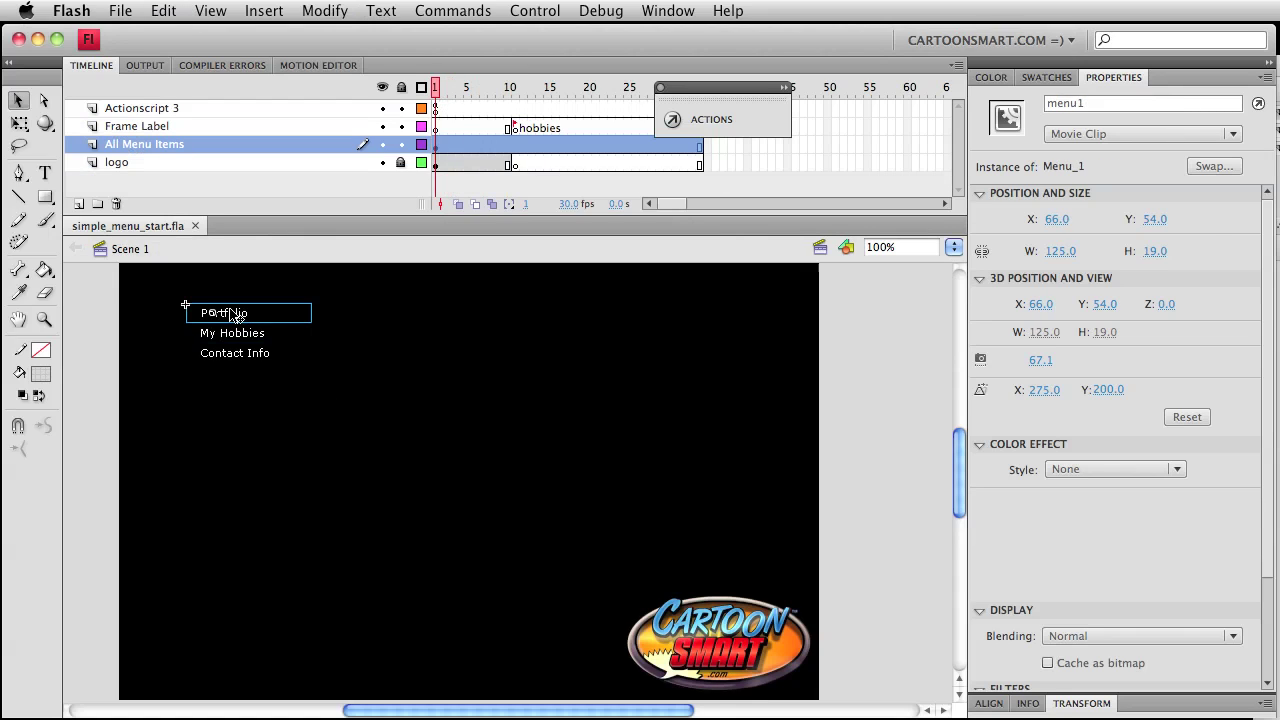
left_click(452, 165)
left_click(445, 163)
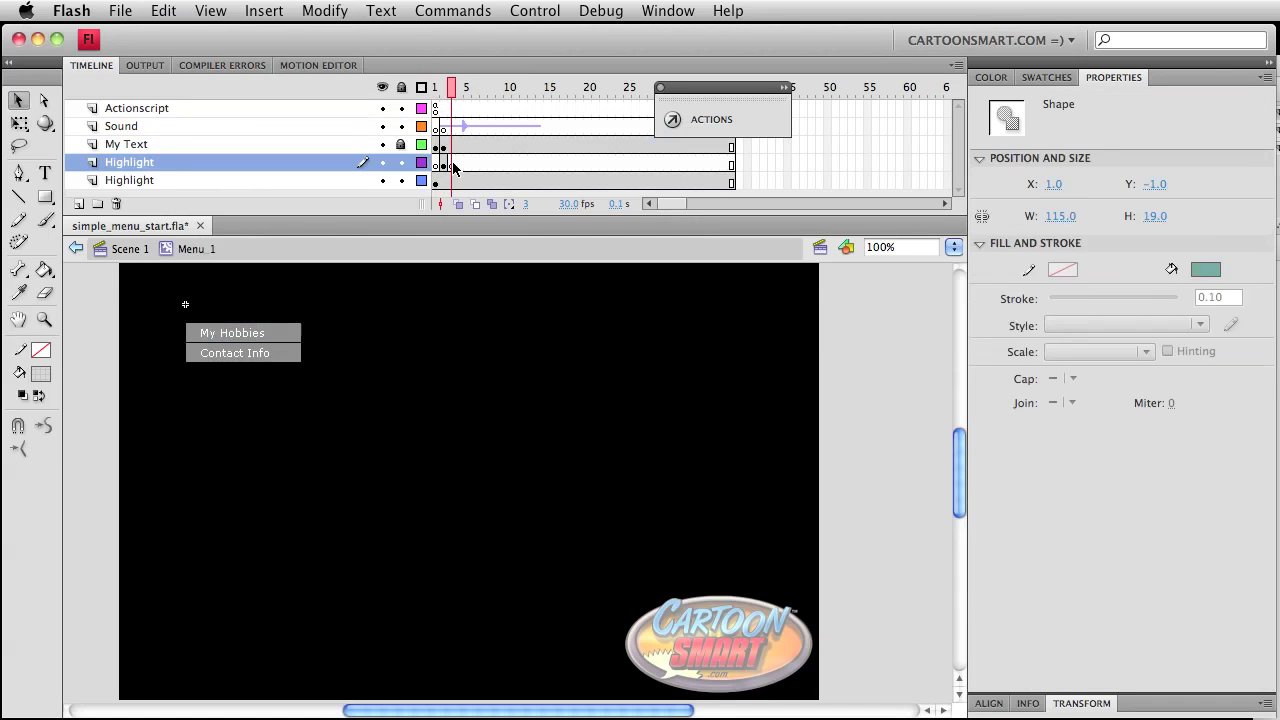
left_click(445, 163)
key("super+e")
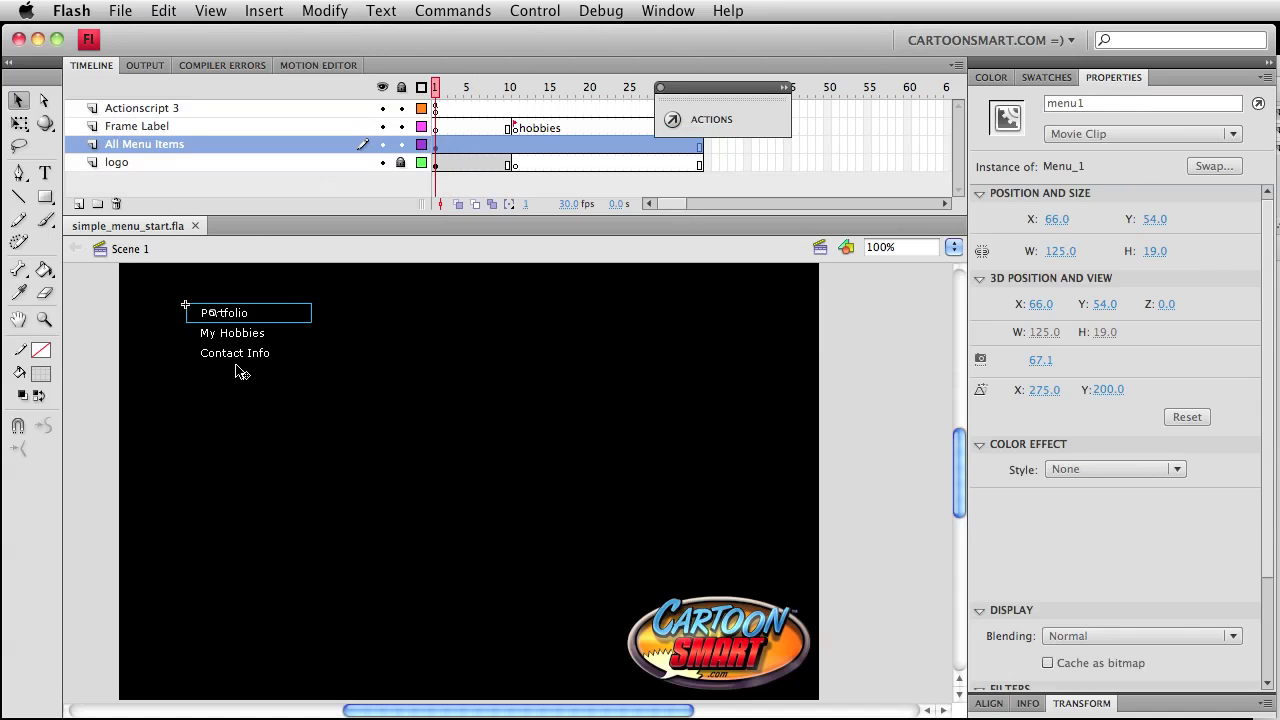
In Contact Info, replace frame 3's plain highlight with the animated highlight pasted in place.
double_click(240, 357)
left_click(452, 165)
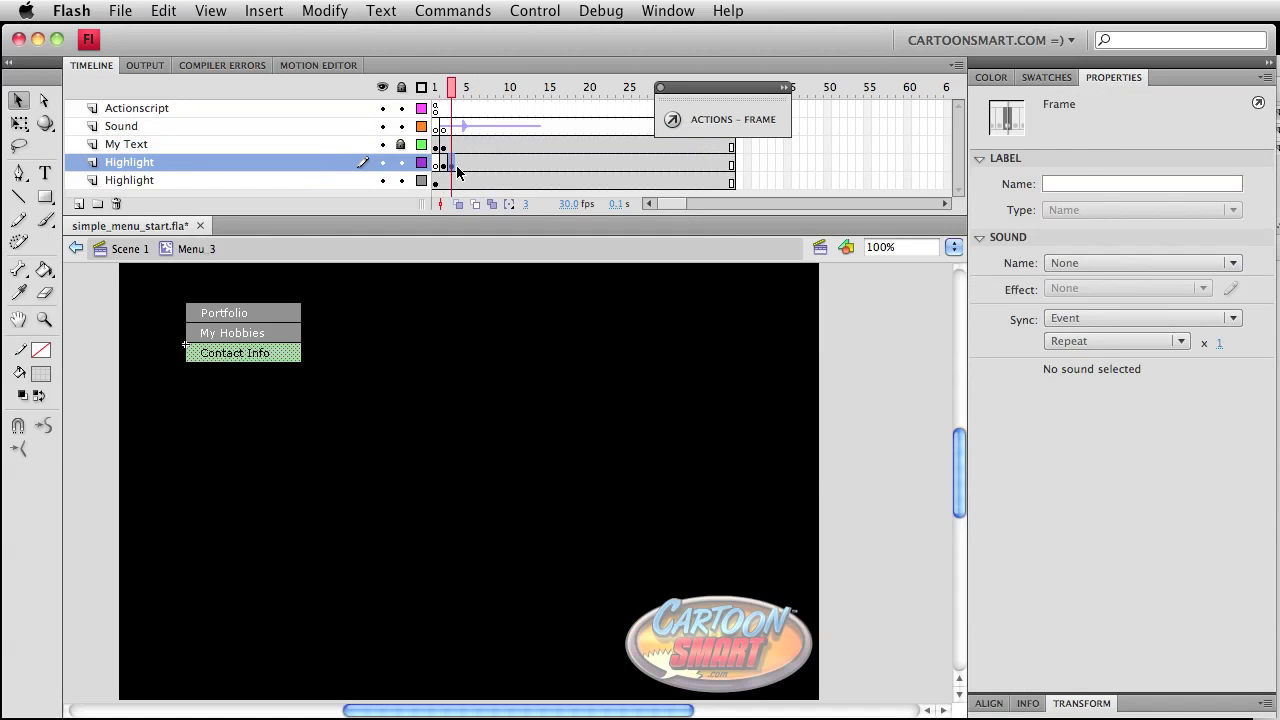
left_click(452, 165)
key("Delete")
key("super+shift+v")
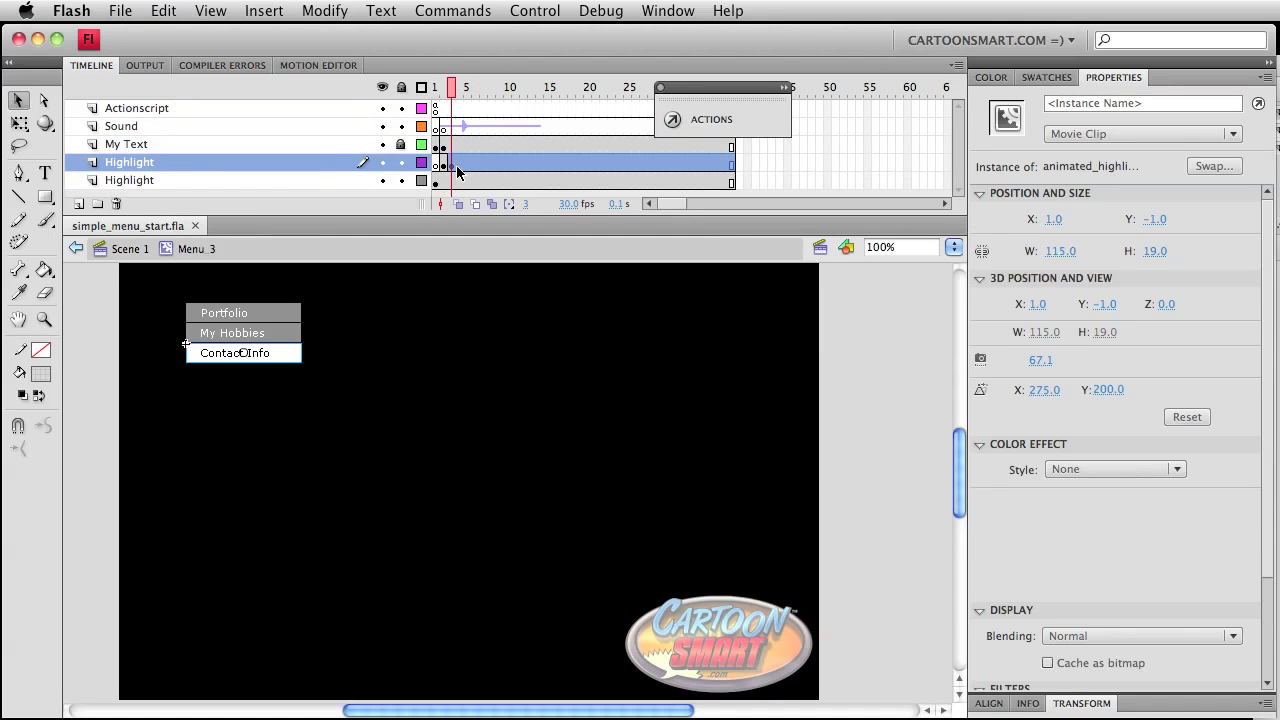
left_click(130, 248)
Open the ActionScript for frame 1 of the Actionscript 3 layer.
left_click(436, 110)
left_click(711, 119)
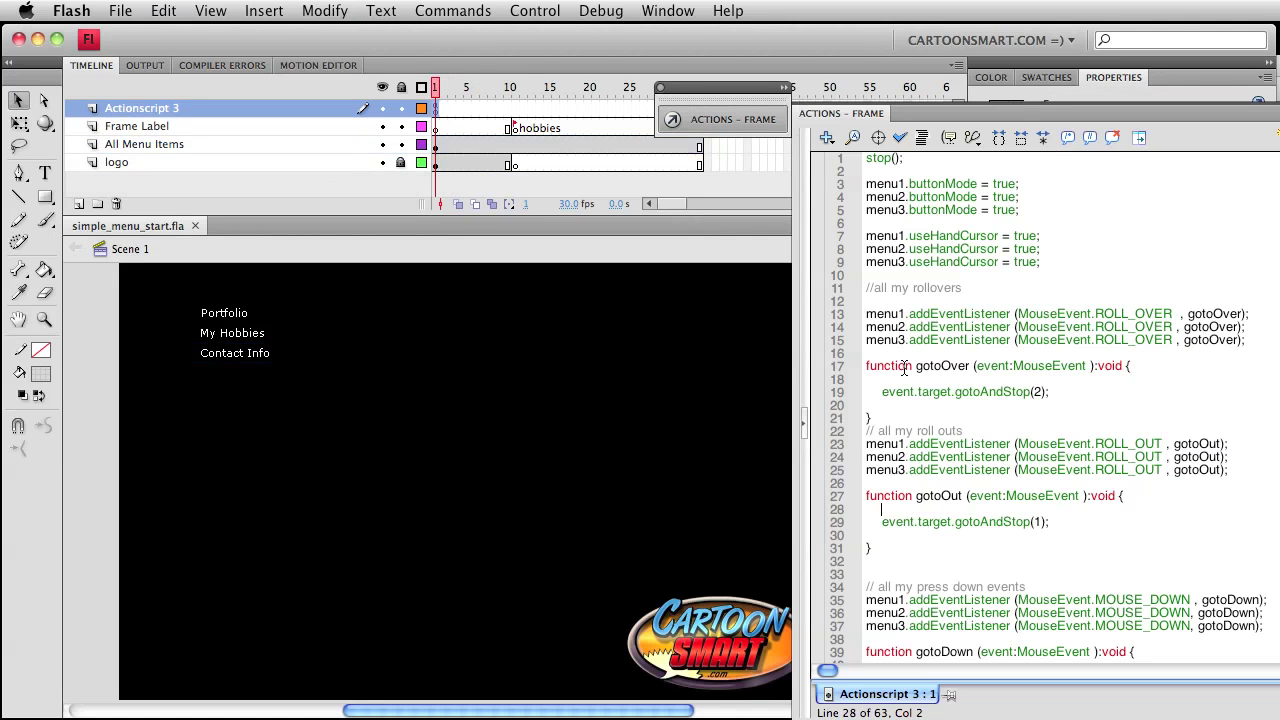
key("alt+F9")
key("alt+F9")
key("alt+F9")
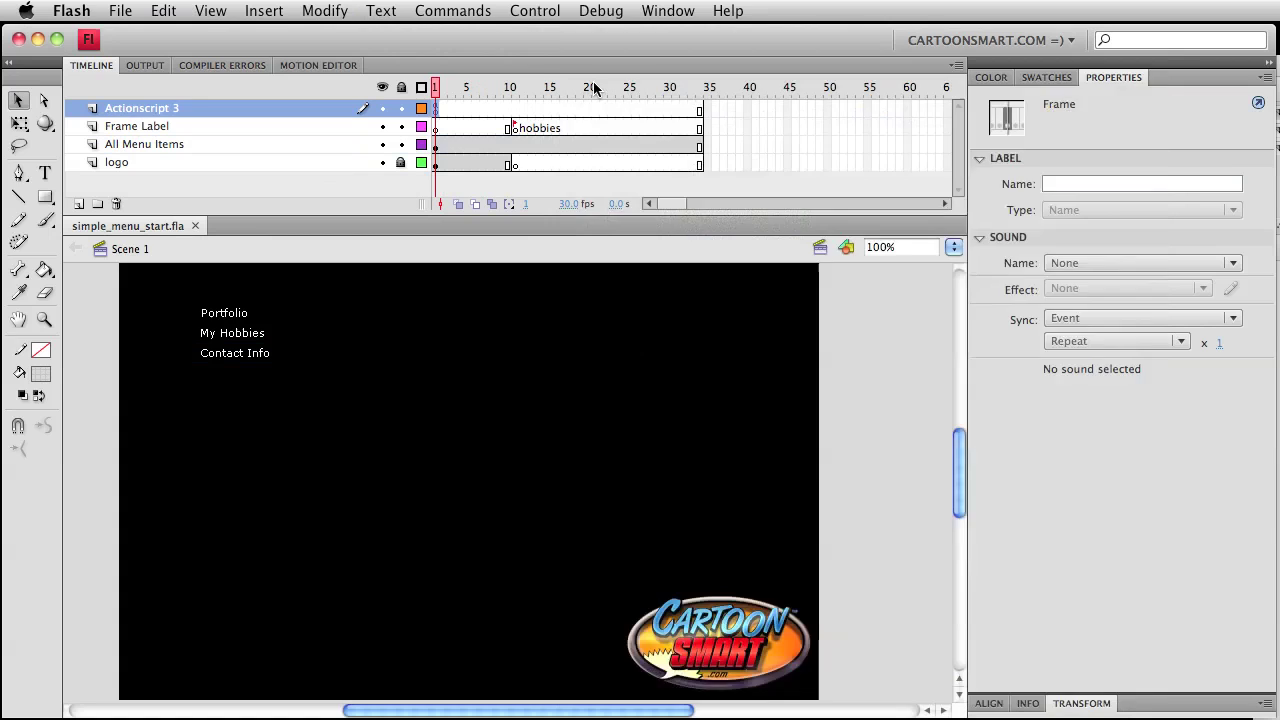
key("alt+F9")
scroll(888, 460, "down", 8)
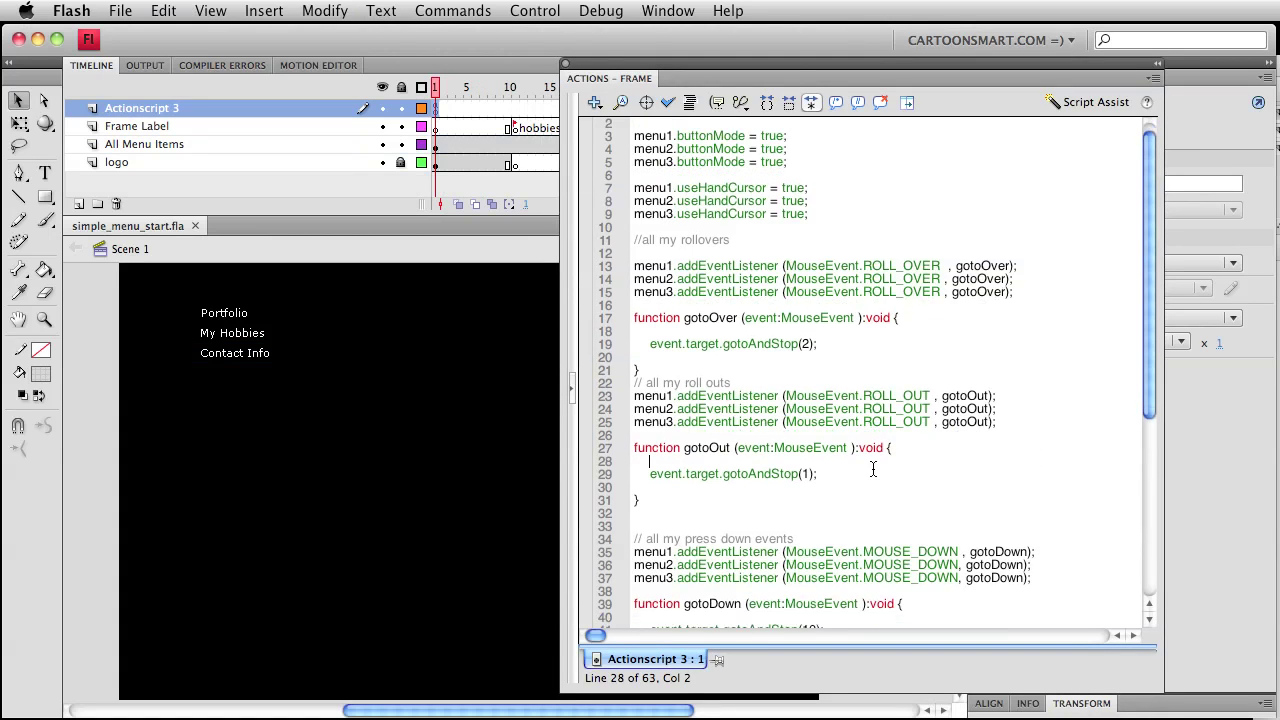
scroll(897, 502, "up", 8)
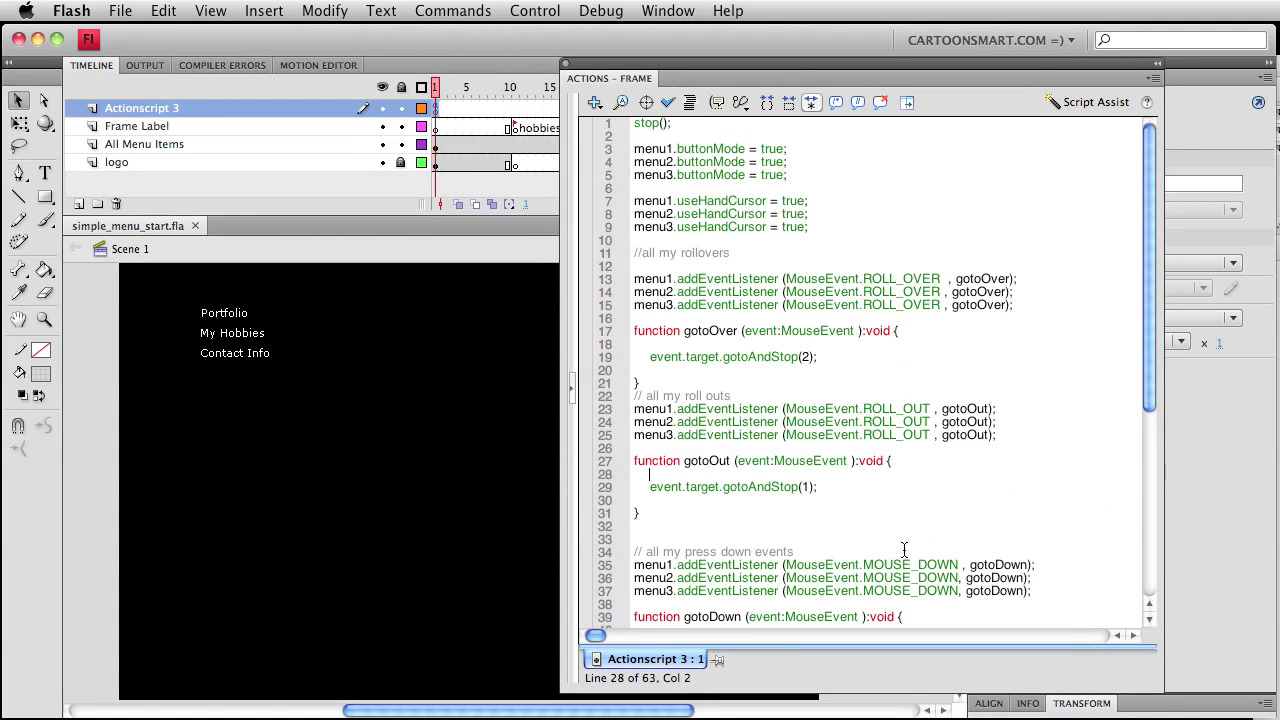
scroll(740, 547, "down", 5)
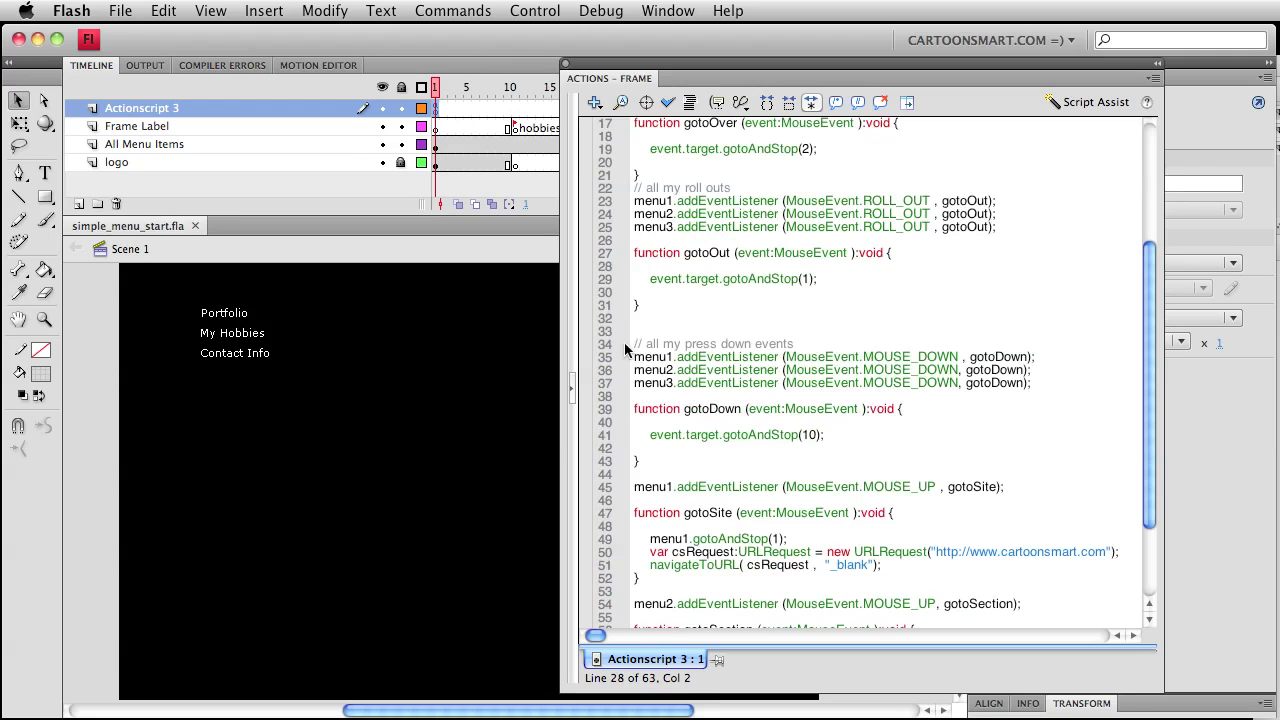
Change gotoDown's frame number from 10 to 3 and save.
left_click_drag(636, 333, 706, 468)
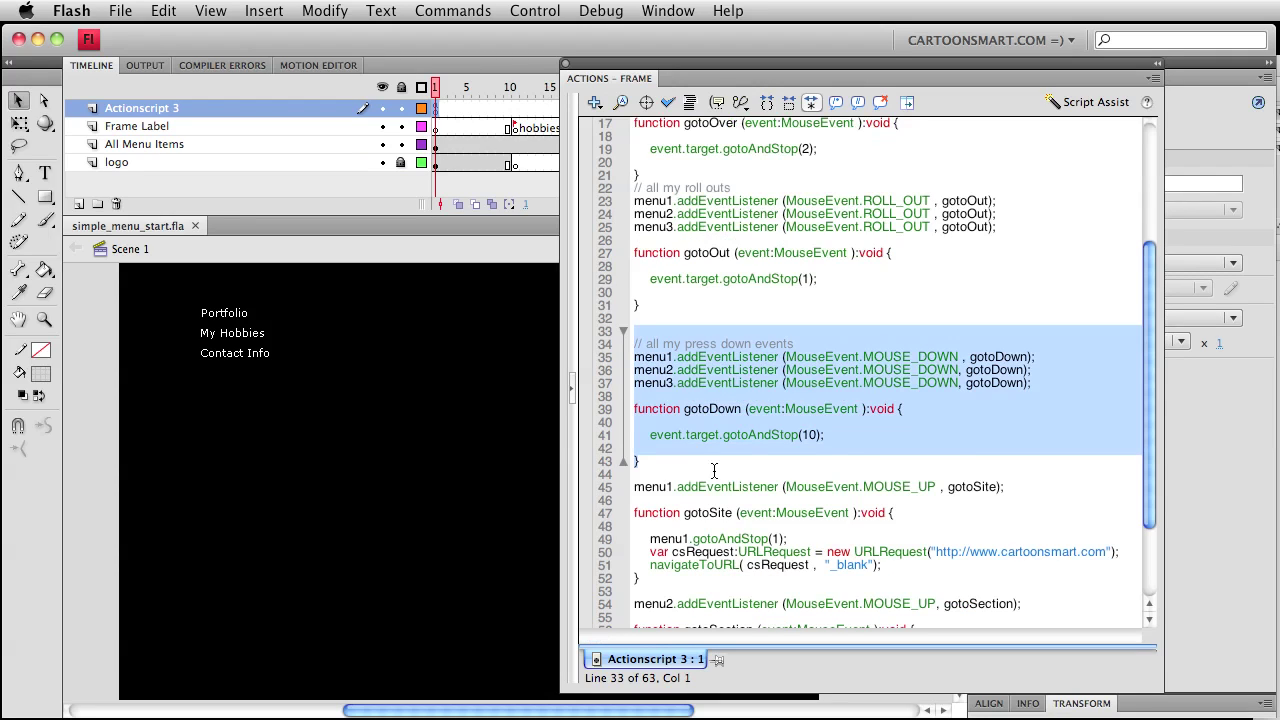
left_click(813, 440)
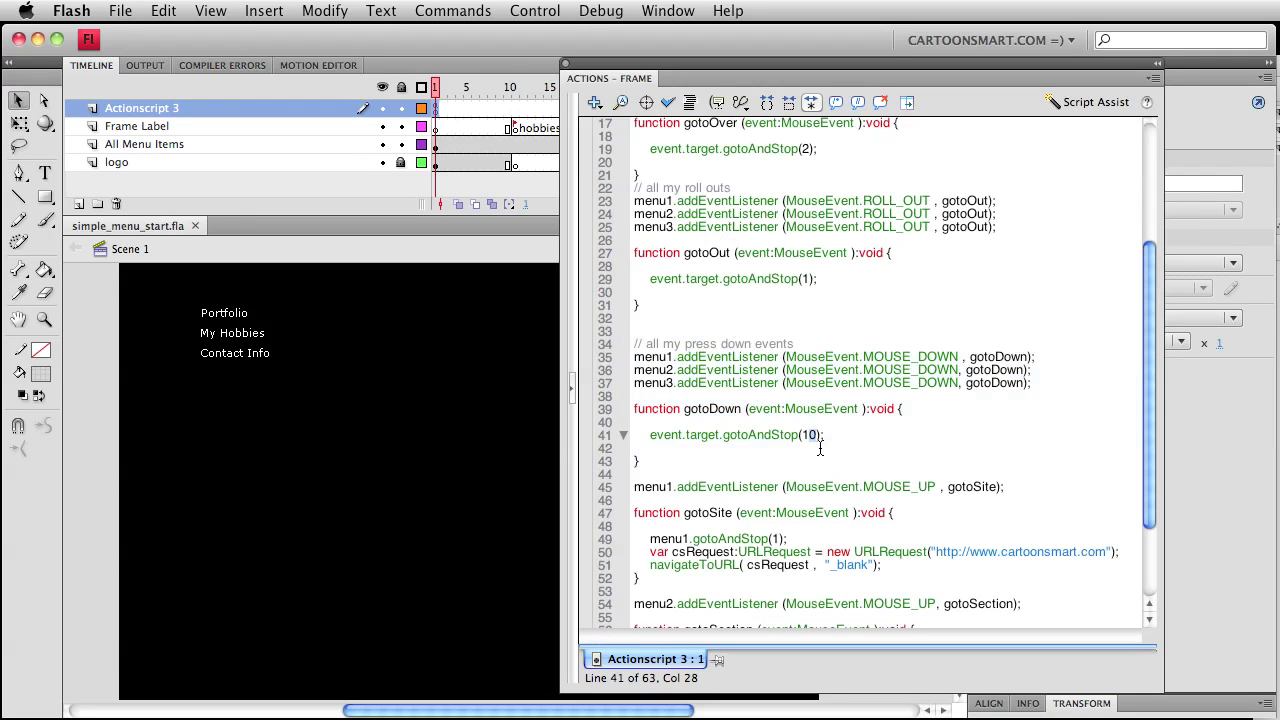
key("BackSpace")
key("BackSpace")
type("3")
key("super+s")
Block-comment the press-down code on lines 34–43 and save.
left_click_drag(700, 466, 631, 330)
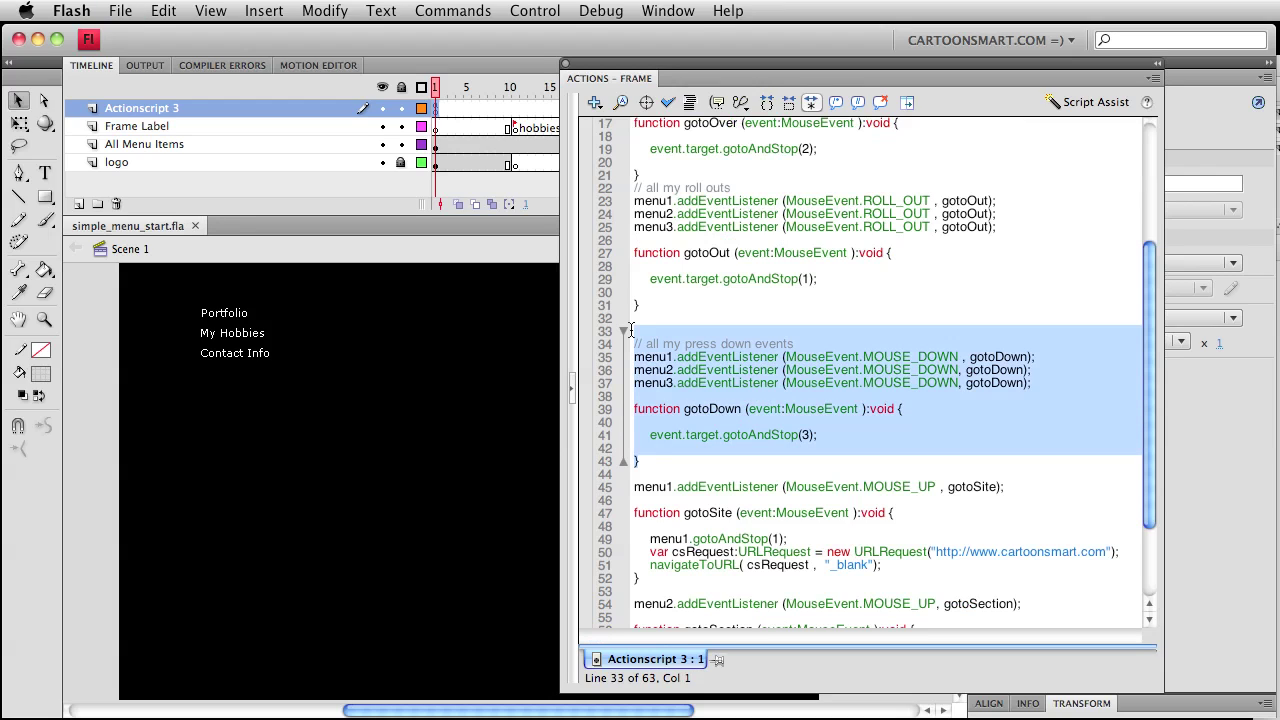
left_click(830, 241)
left_click_drag(666, 466, 620, 343)
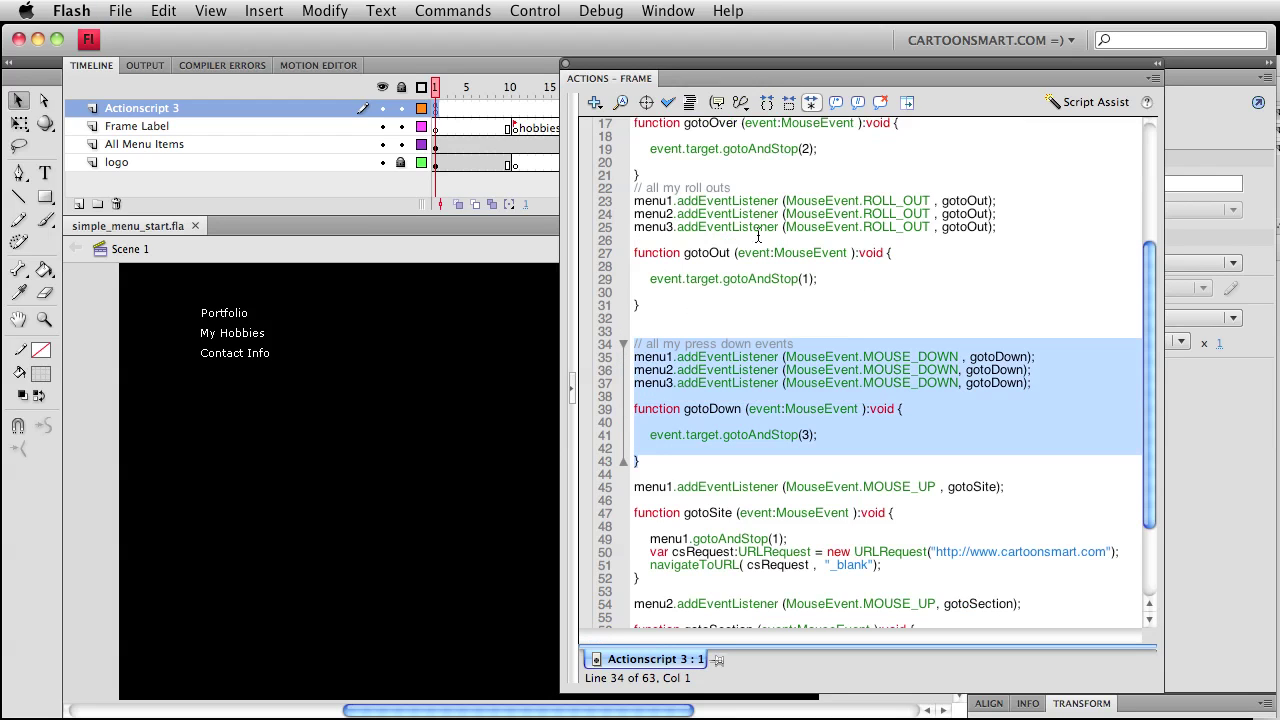
left_click(838, 103)
key("super+s")
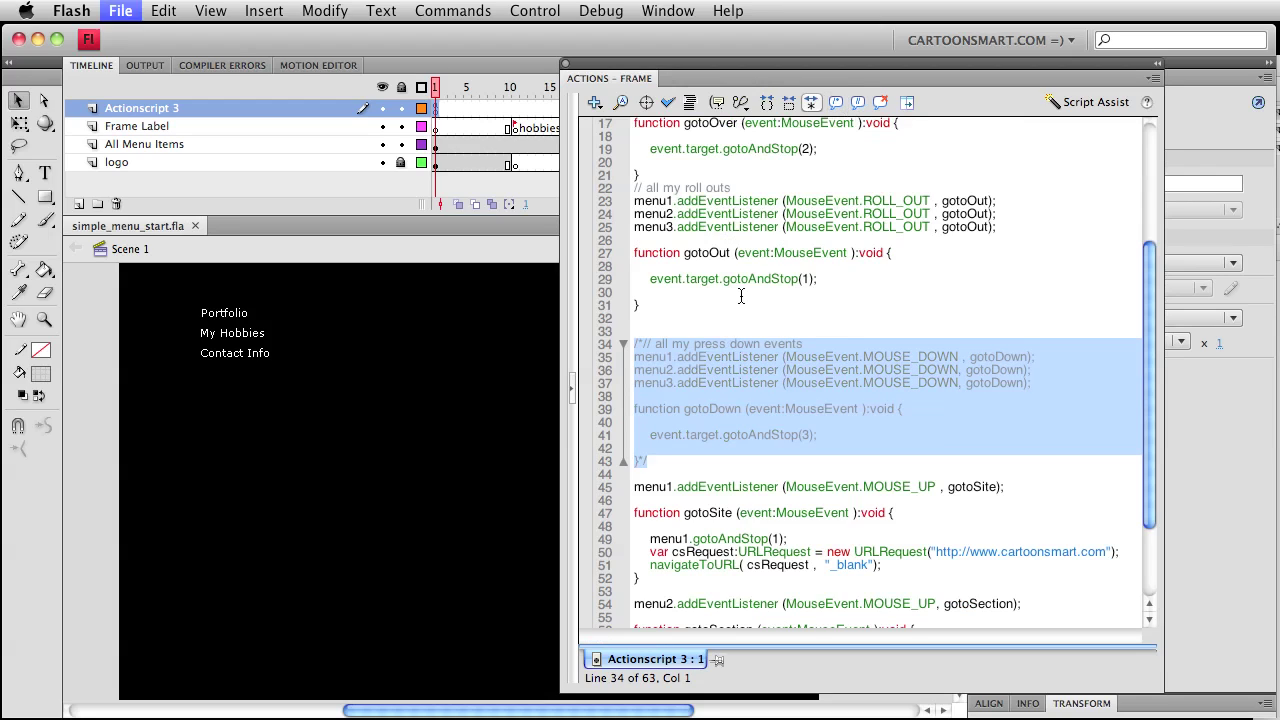
Change gotoOut's frame 1 to 3, save, and run the test movie.
left_click(813, 279)
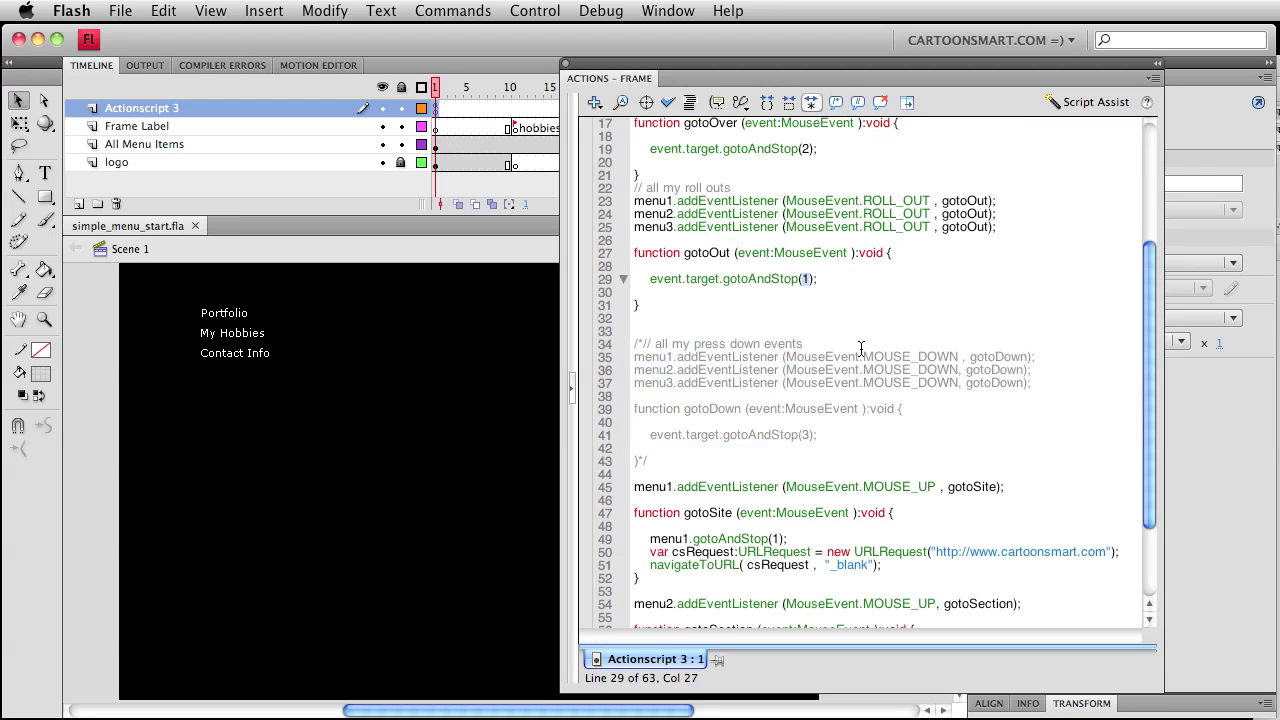
type("3")
key("super+s")
key("super+Return")
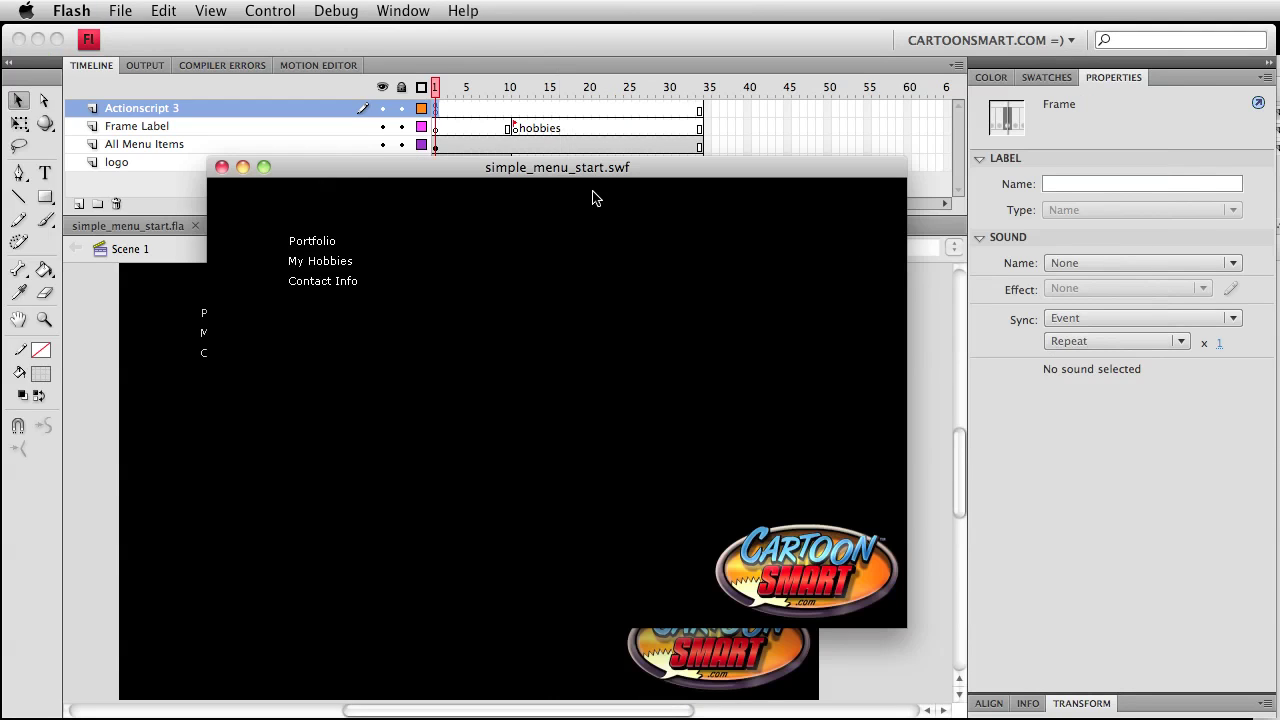
left_click(355, 250)
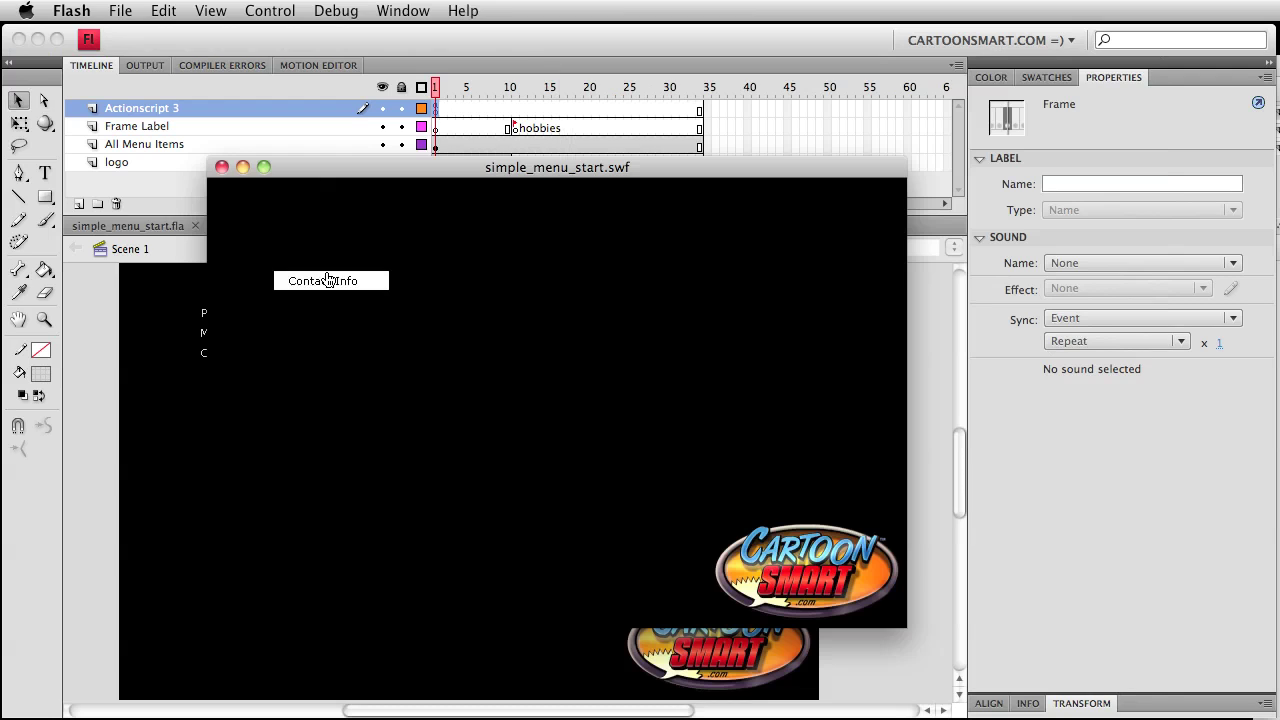
left_click(221, 166)
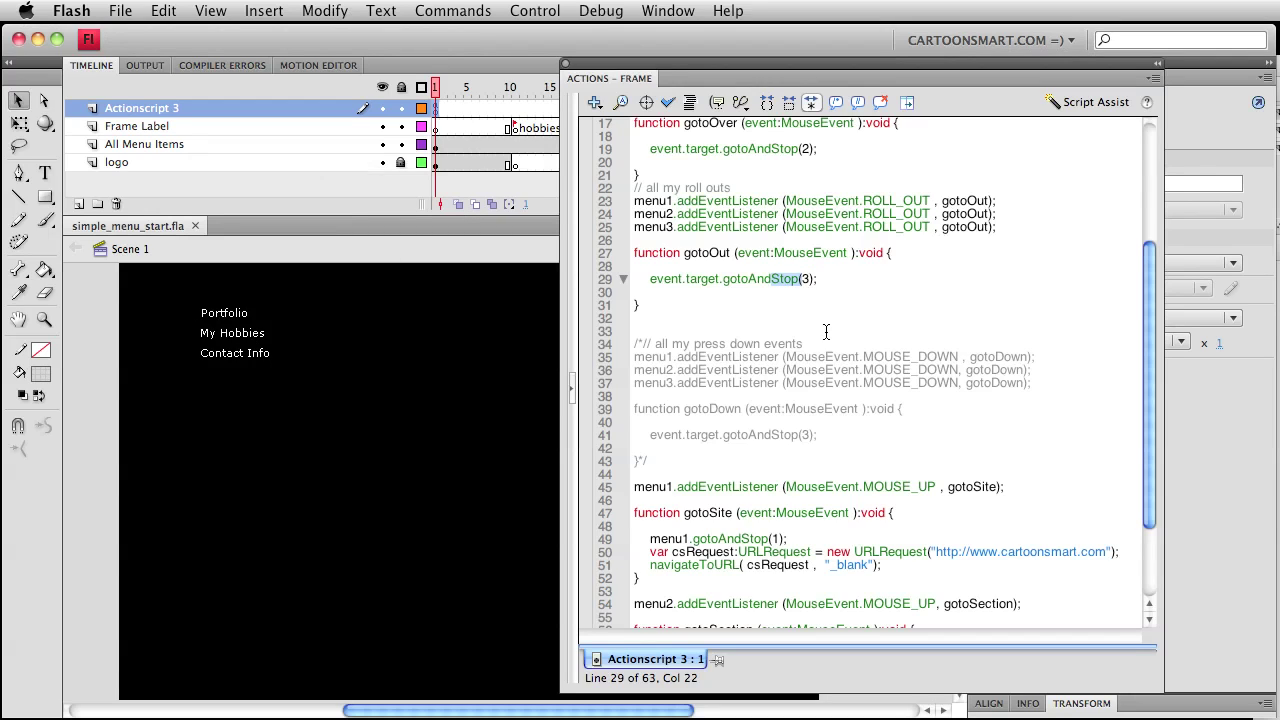
Make gotoOut use gotoAndPlay(3), then open Menu 2 and scrub its highlight to frame 12.
type("Play")
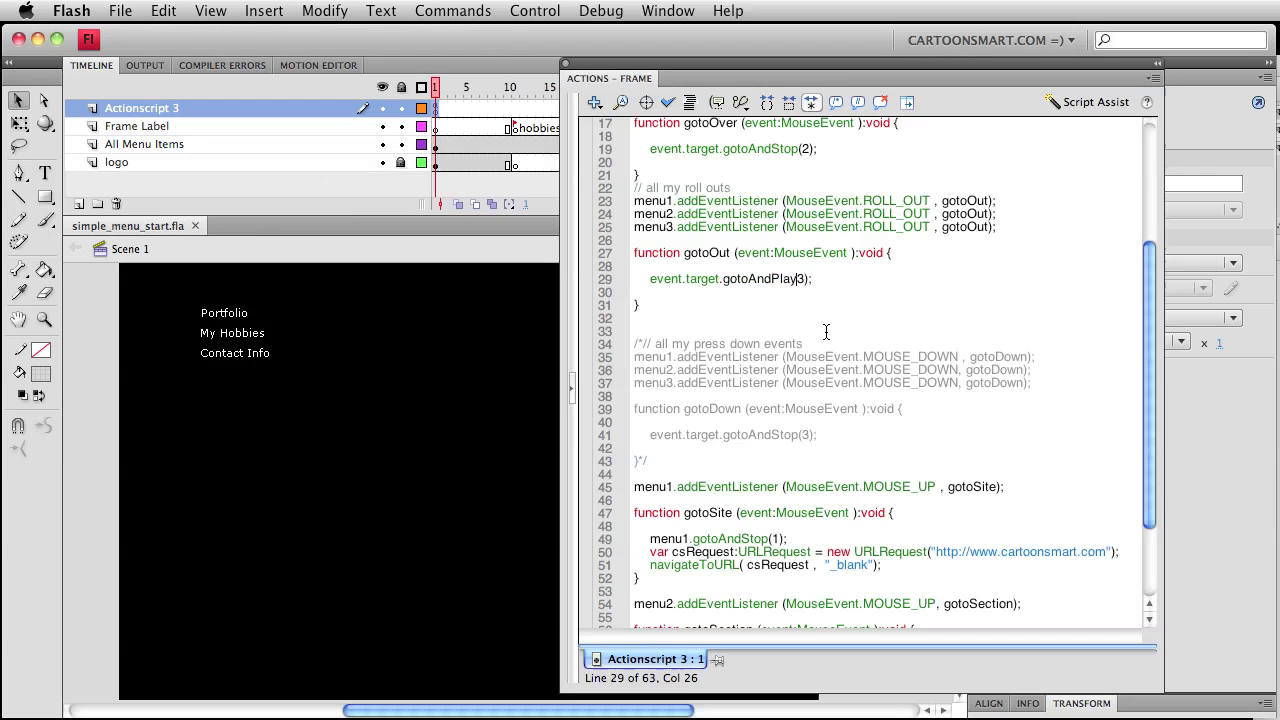
type("(")
left_click(238, 332)
double_click(240, 334)
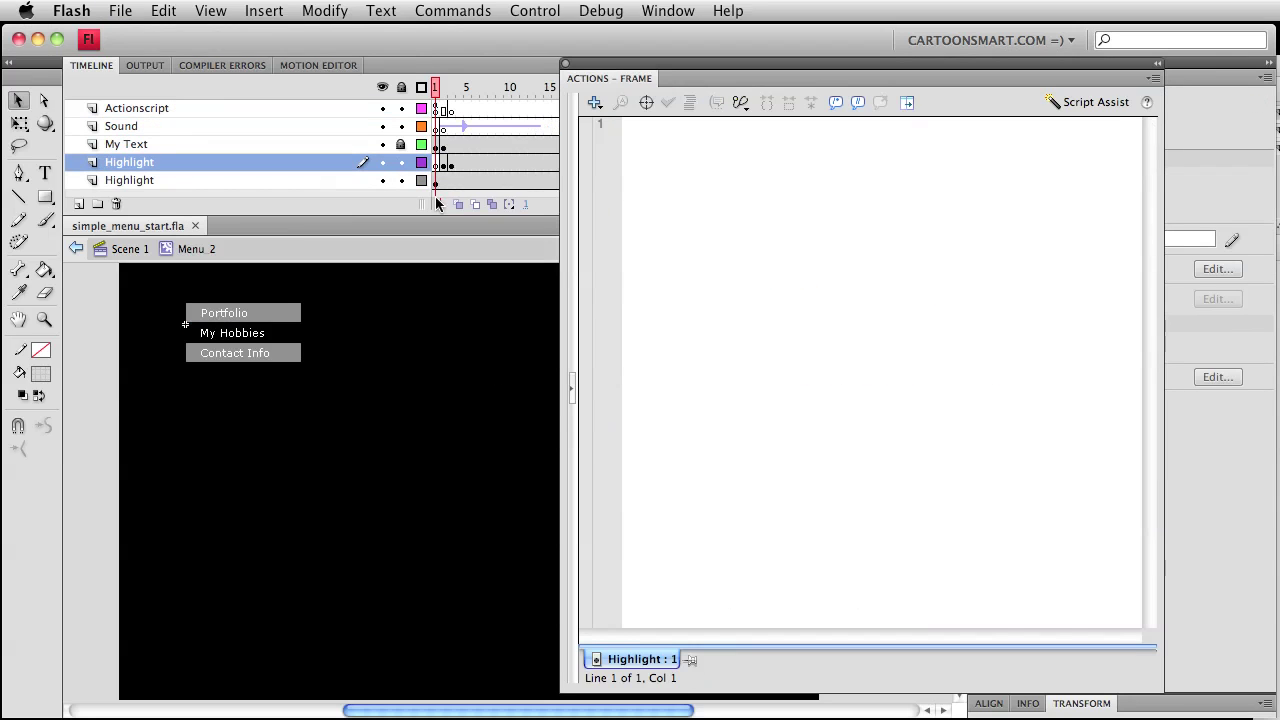
double_click(605, 65)
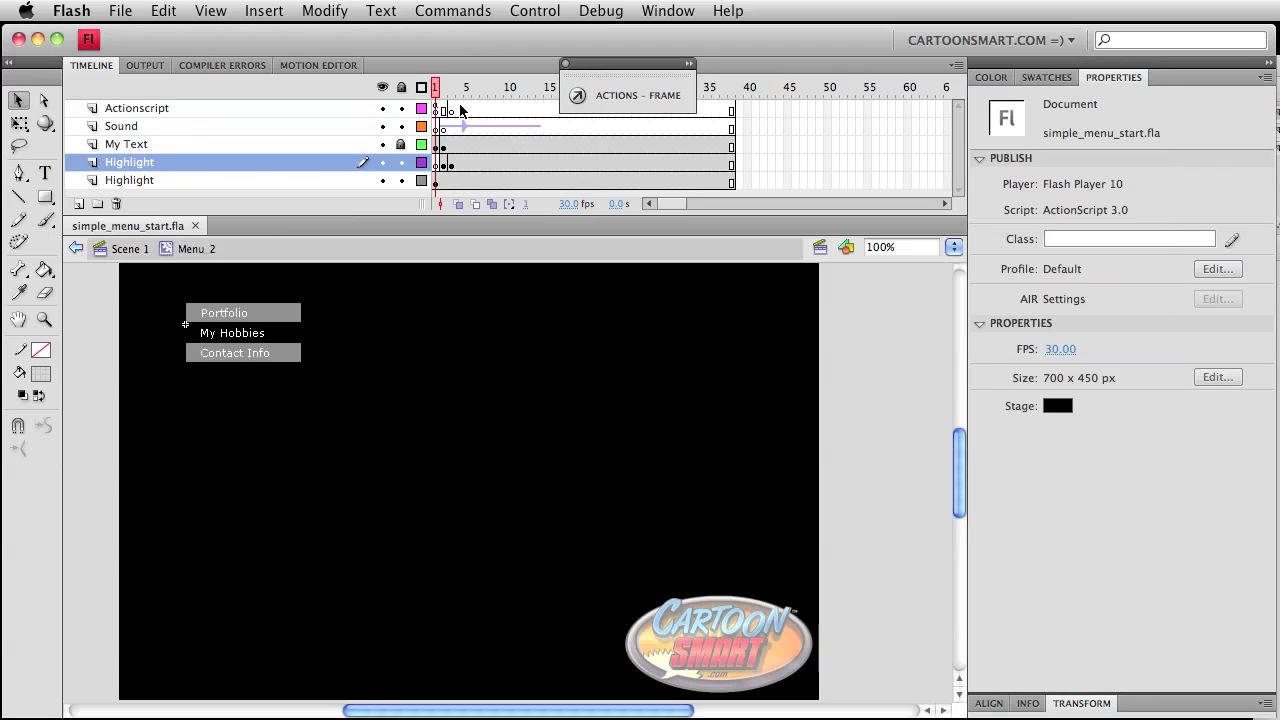
left_click_drag(462, 108, 542, 112)
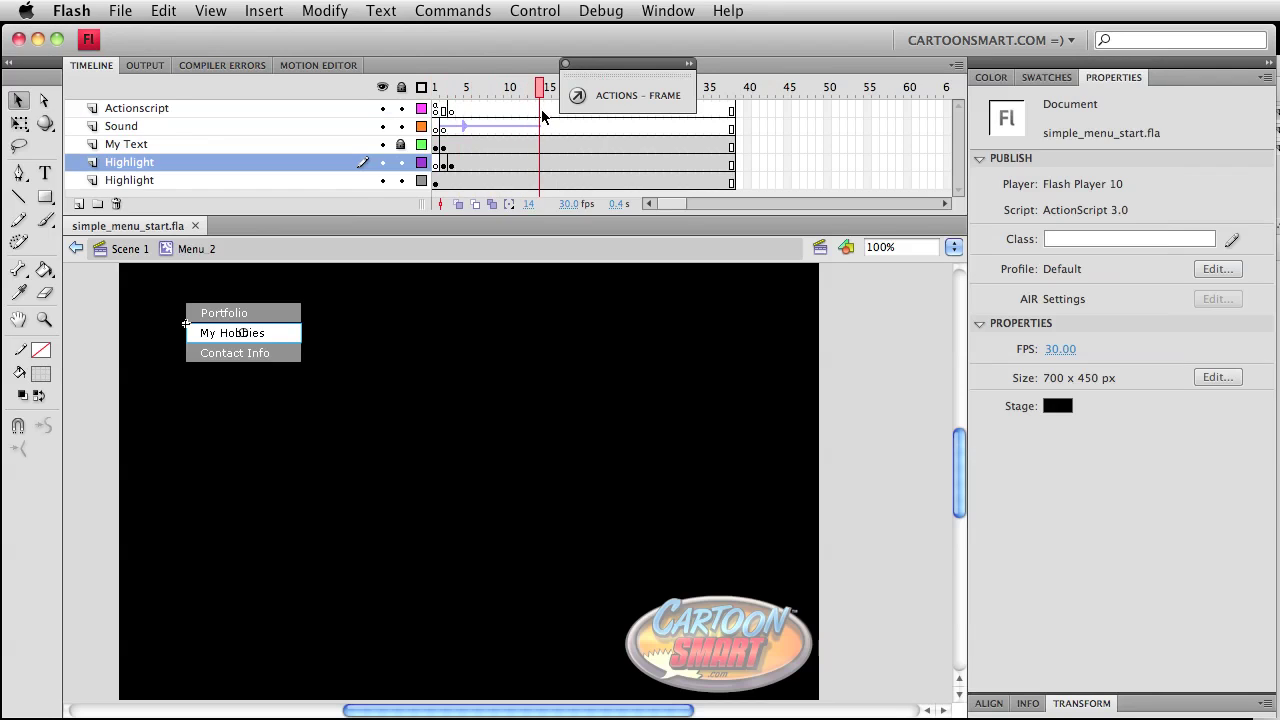
left_click(541, 109)
Unlock My Text and tint the My Hobbies text clip white on frame 3.
left_click(436, 109)
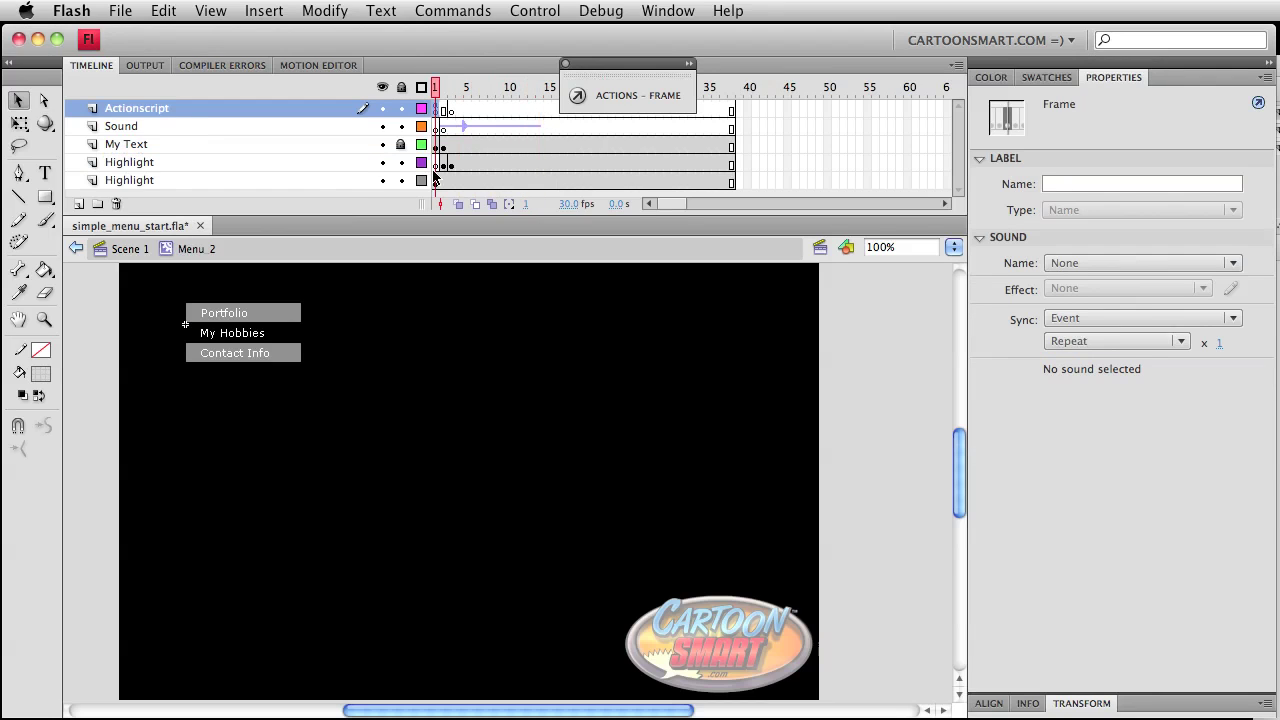
left_click(451, 145)
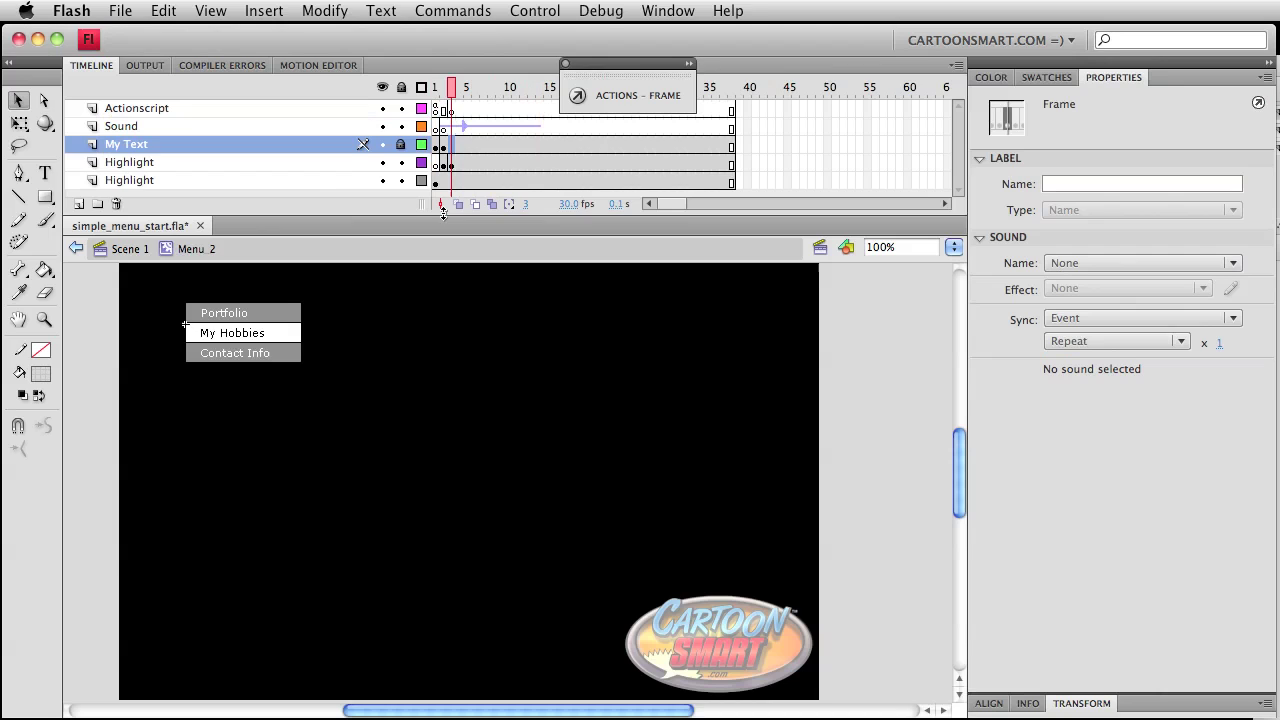
left_click(401, 145)
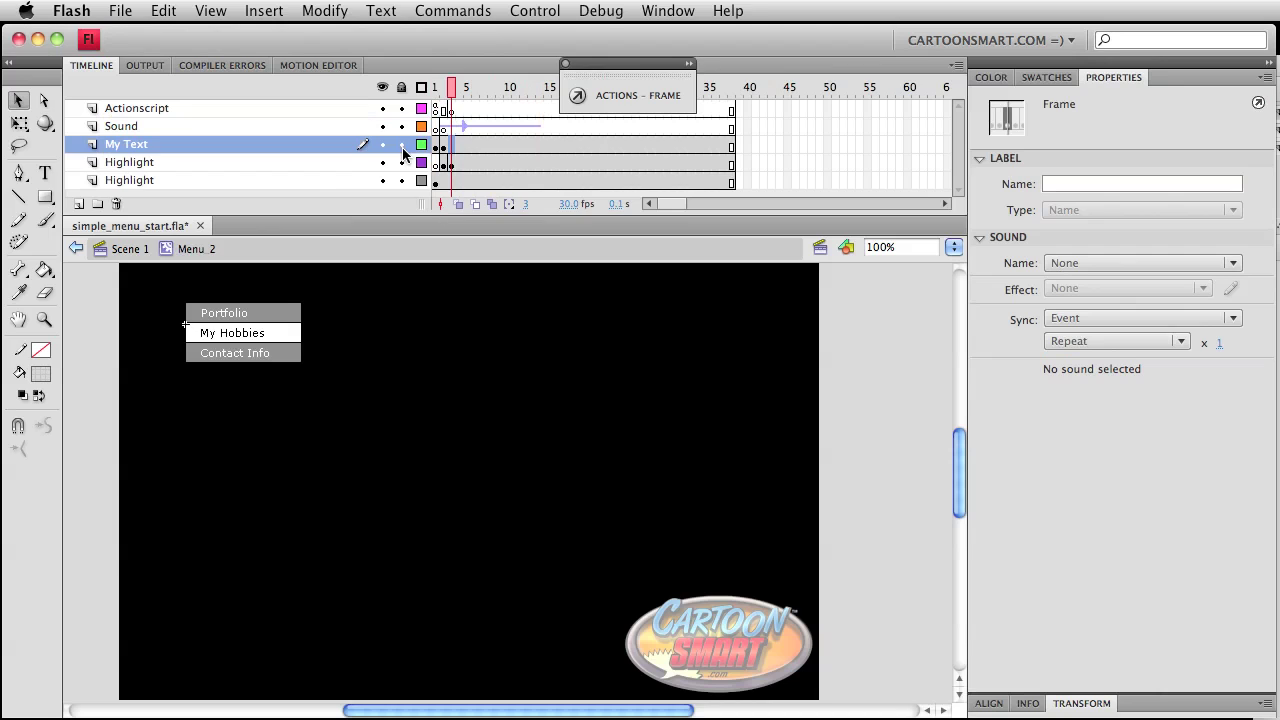
left_click(466, 150)
left_click(434, 343)
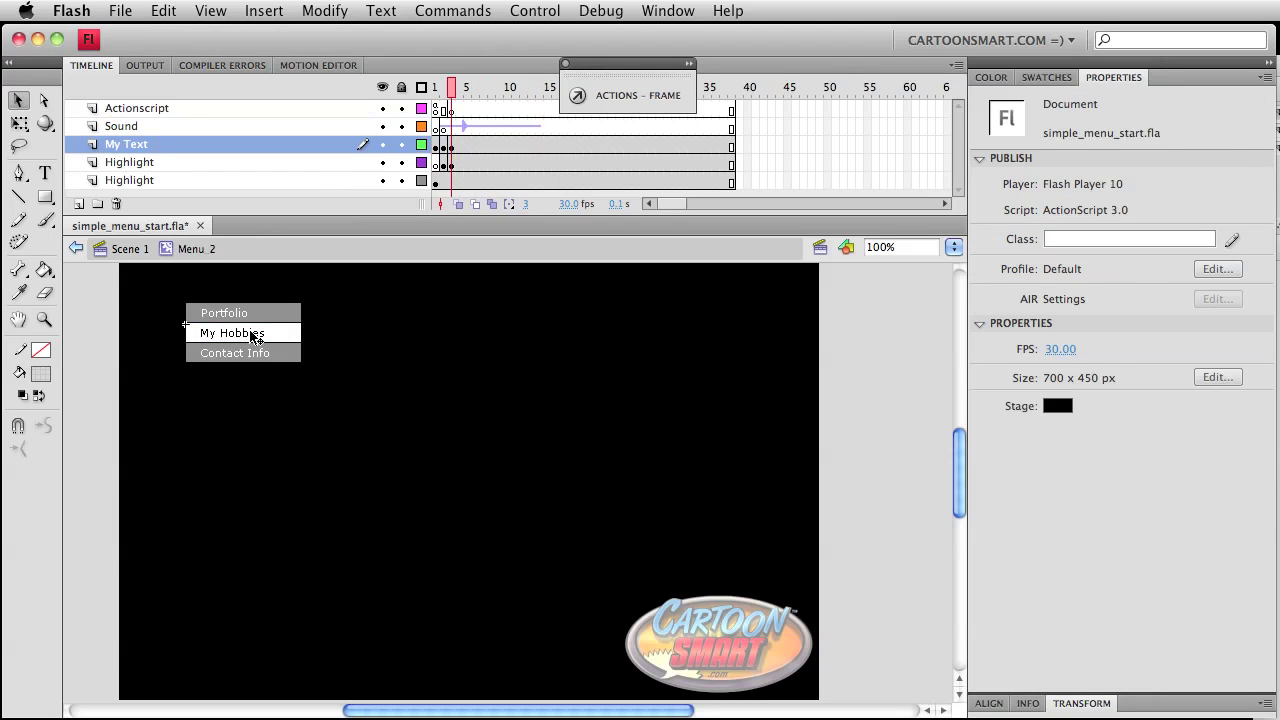
left_click(253, 337)
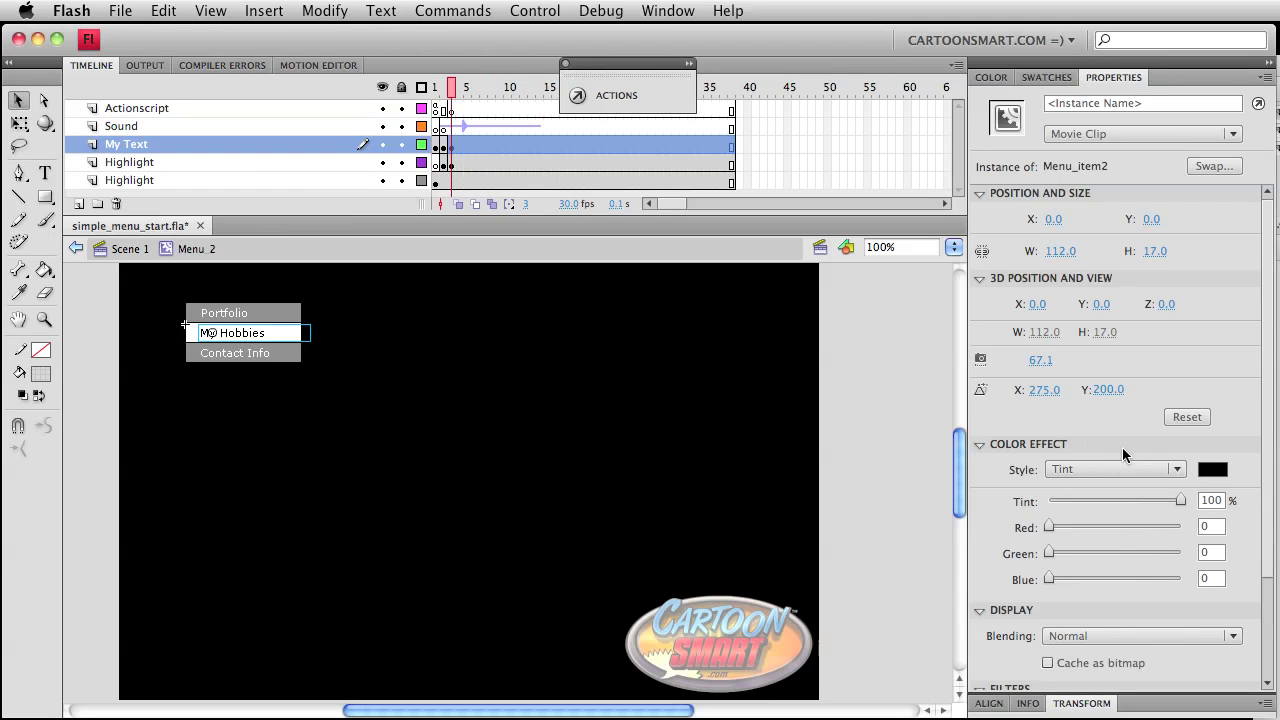
left_click(1212, 469)
left_click(1206, 557)
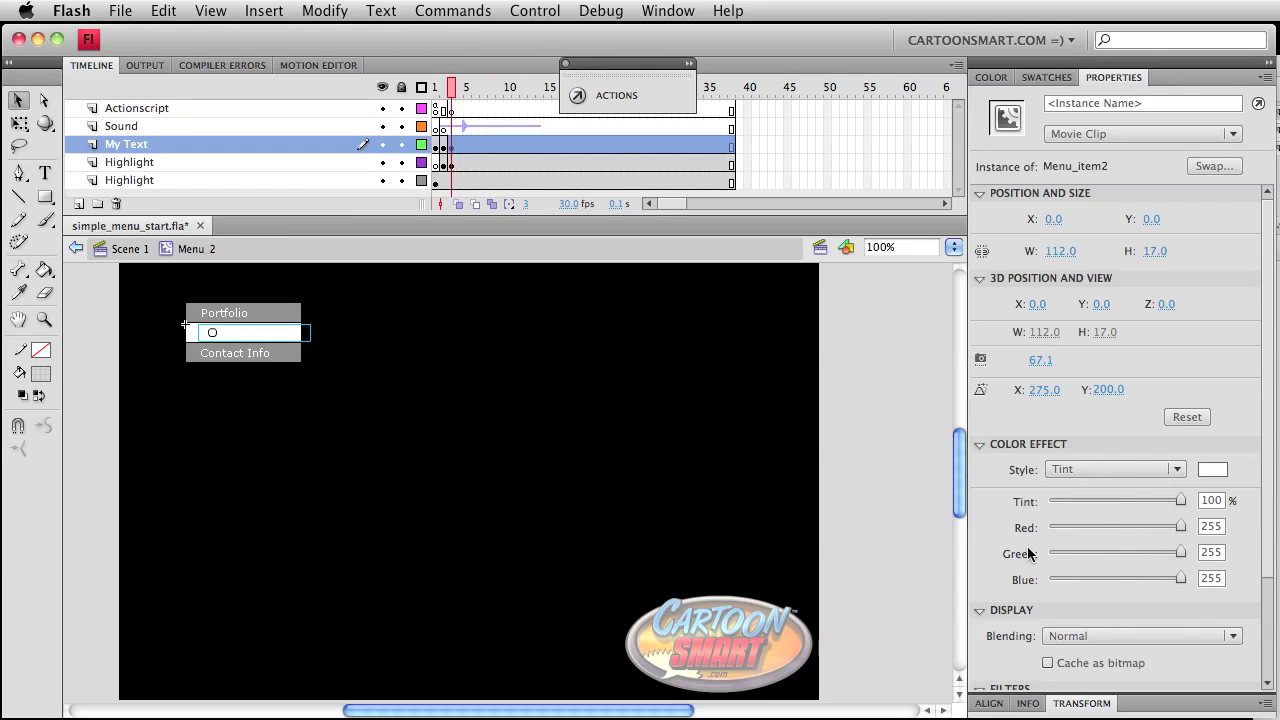
left_click(480, 349)
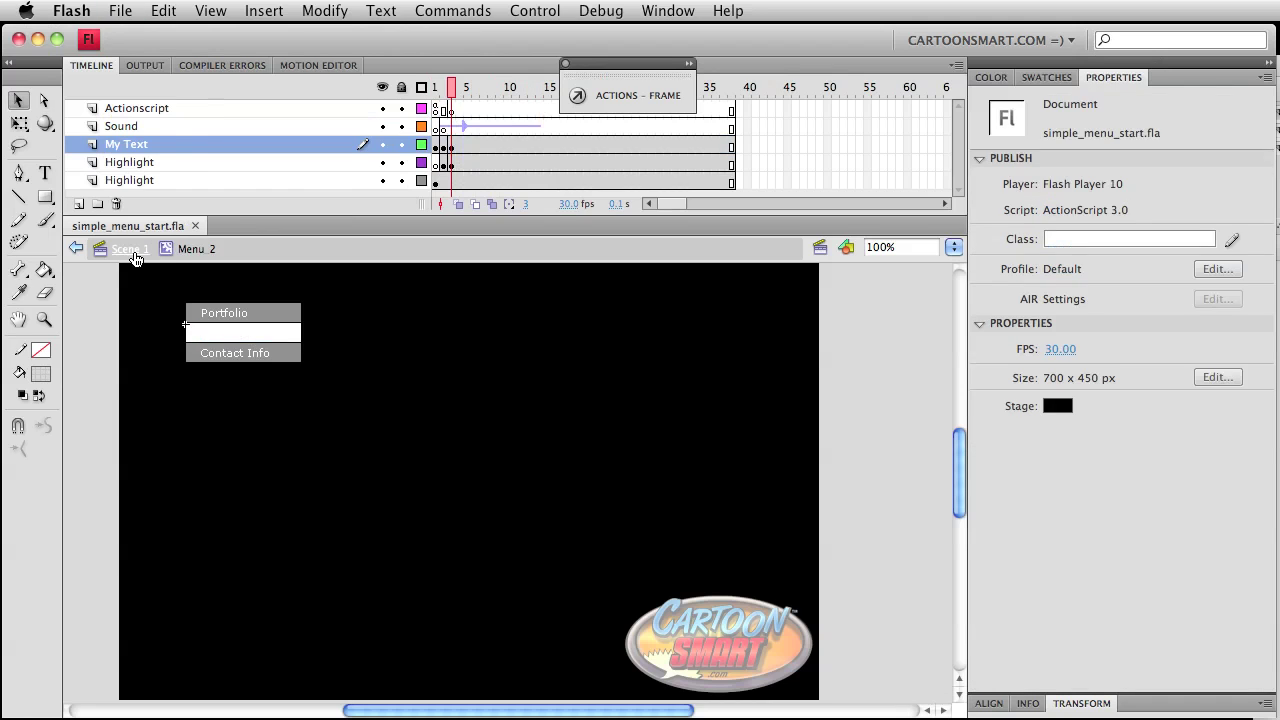
Open the Portfolio symbol and select its text clip on frame 3.
left_click(129, 249)
double_click(250, 310)
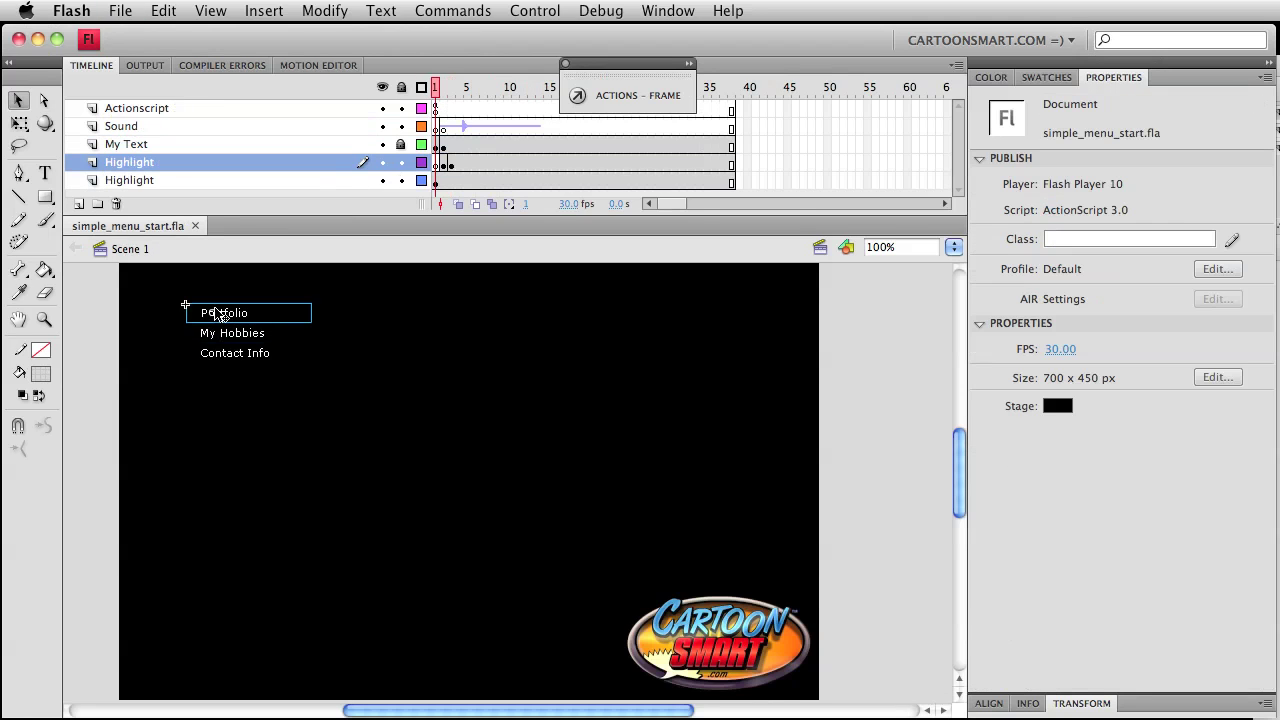
left_click(449, 147)
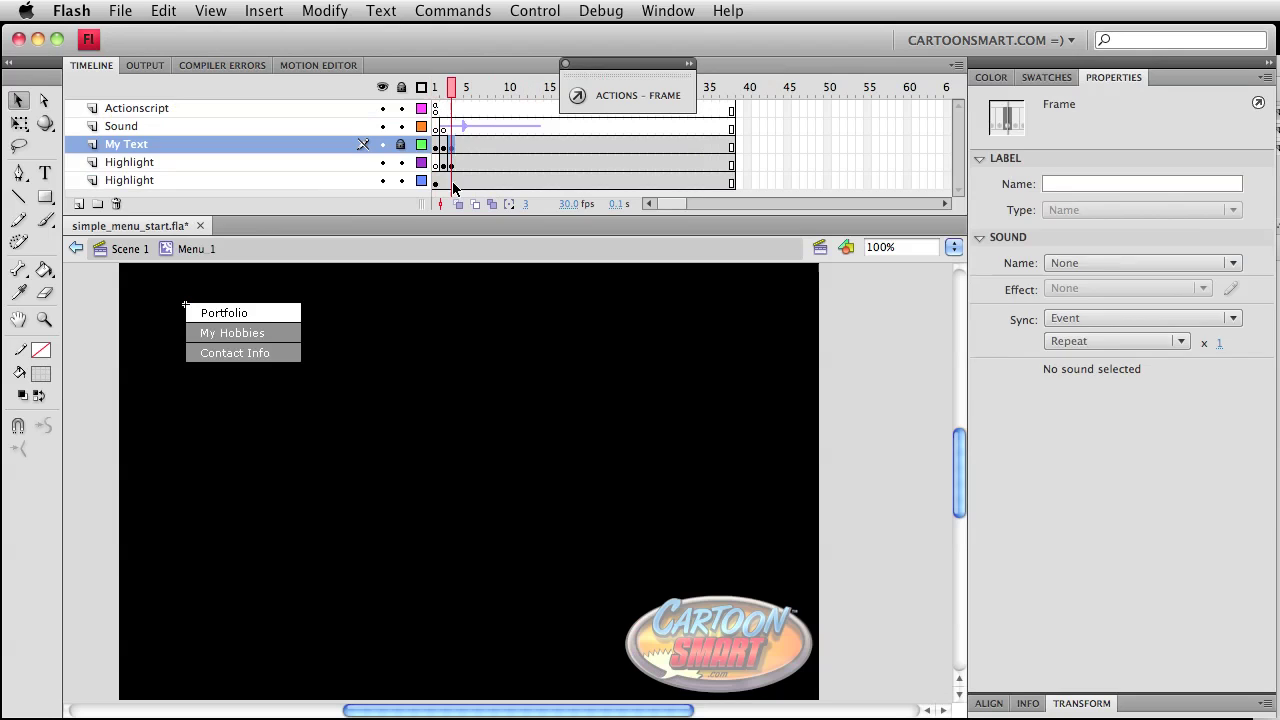
left_click(223, 311)
left_click(246, 314)
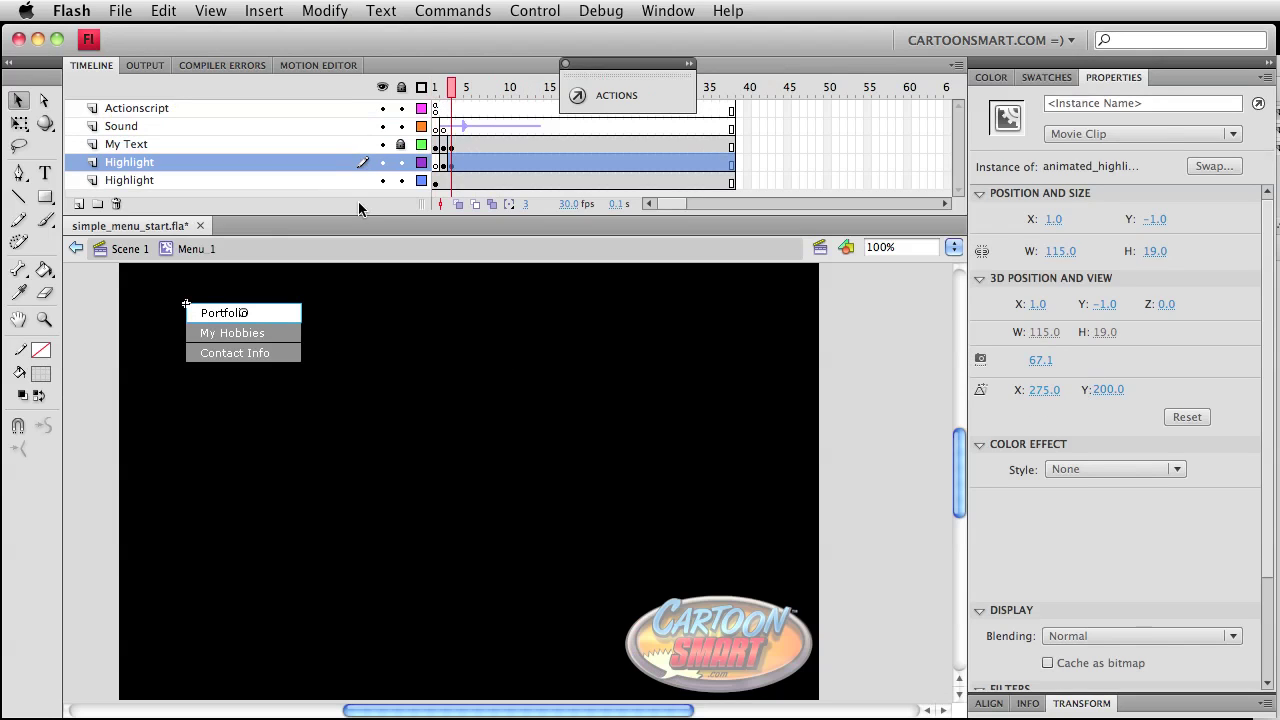
left_click(445, 162)
left_click(210, 316)
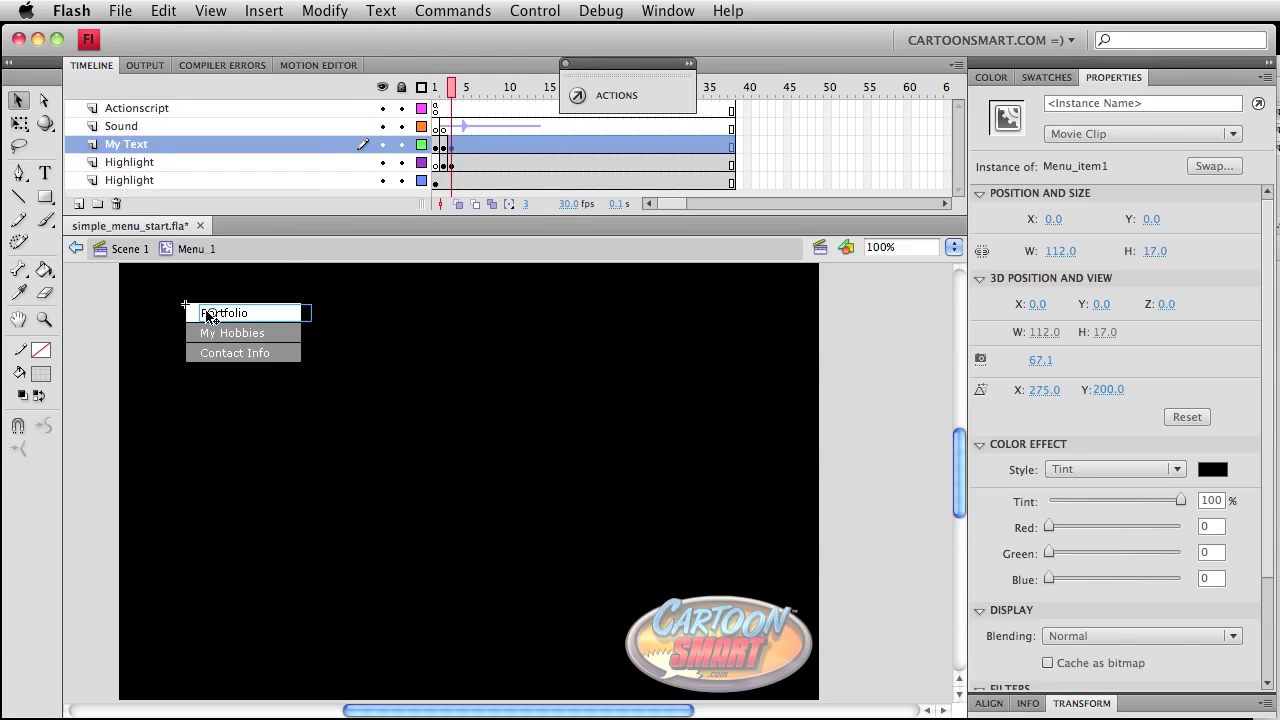
Tint the Portfolio text white (255, 255, 255), save, and scrub the animation to frame 13.
left_click(1212, 469)
left_click(1226, 490)
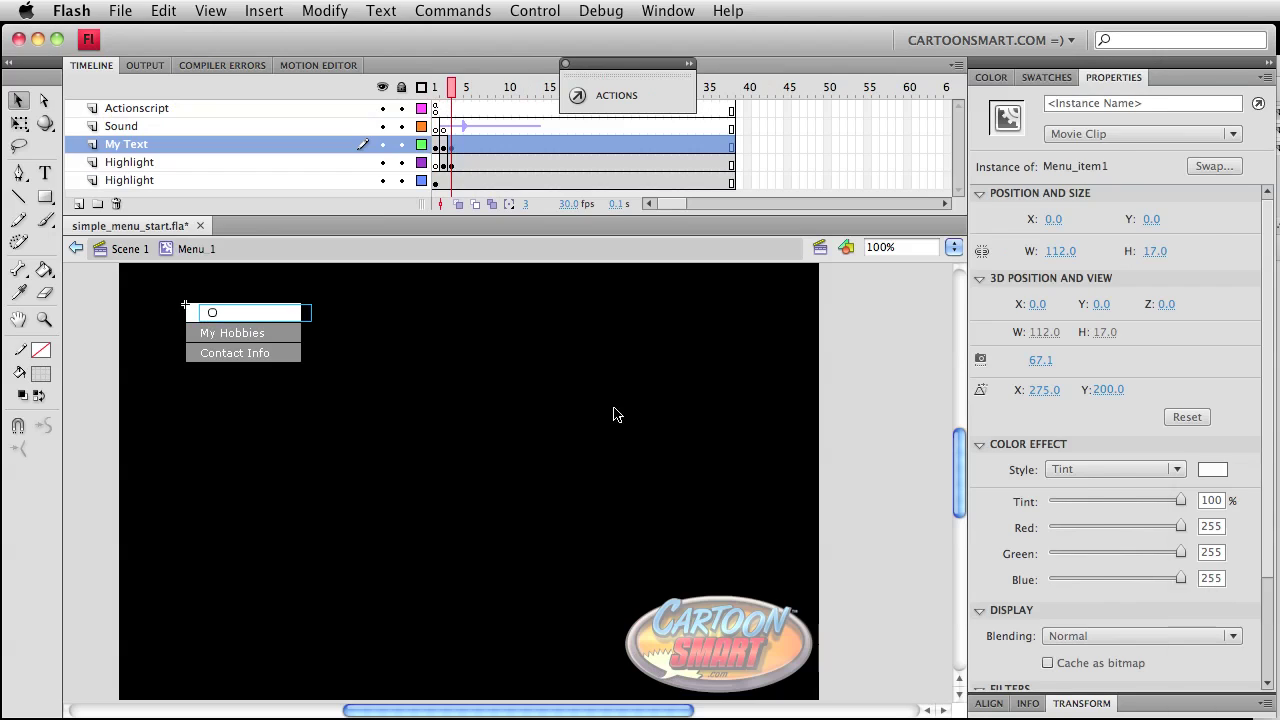
left_click(585, 345)
key("super+s")
left_click_drag(455, 90, 553, 104)
left_click(549, 114)
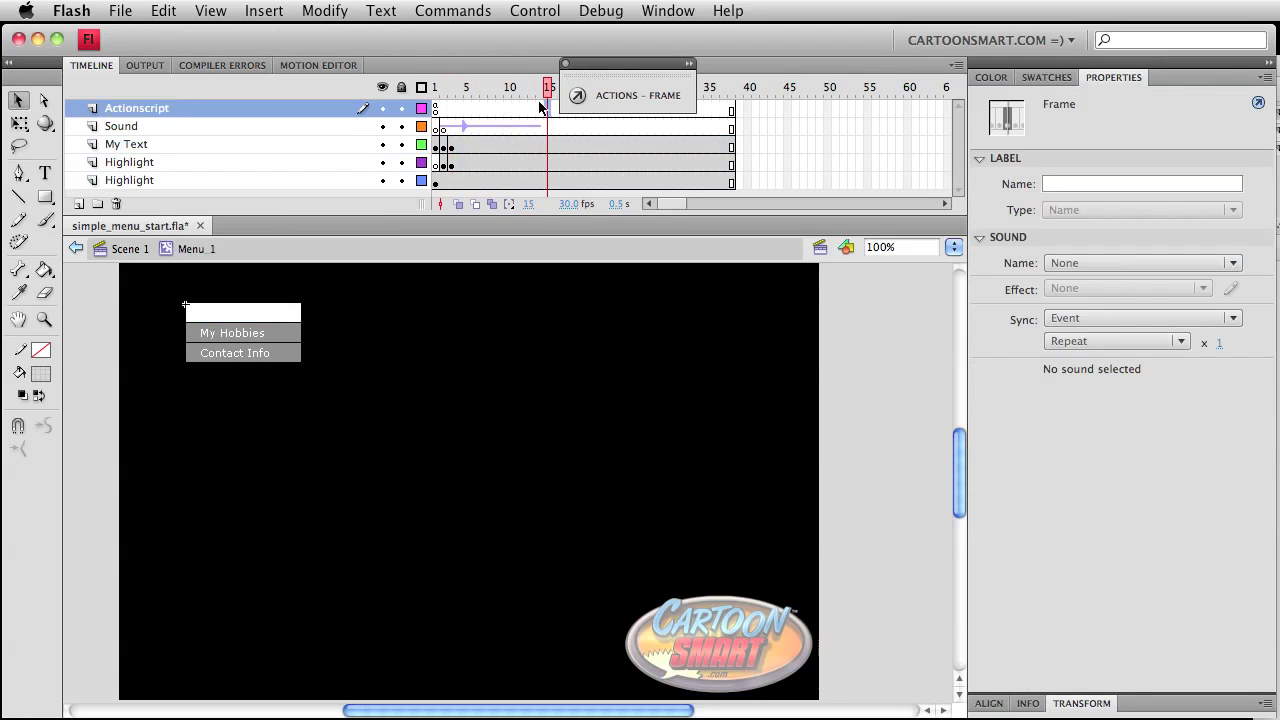
Edit the Contact Info symbol in place, unlock its My Text layer at frame 3, and save.
left_click(436, 89)
left_click(128, 249)
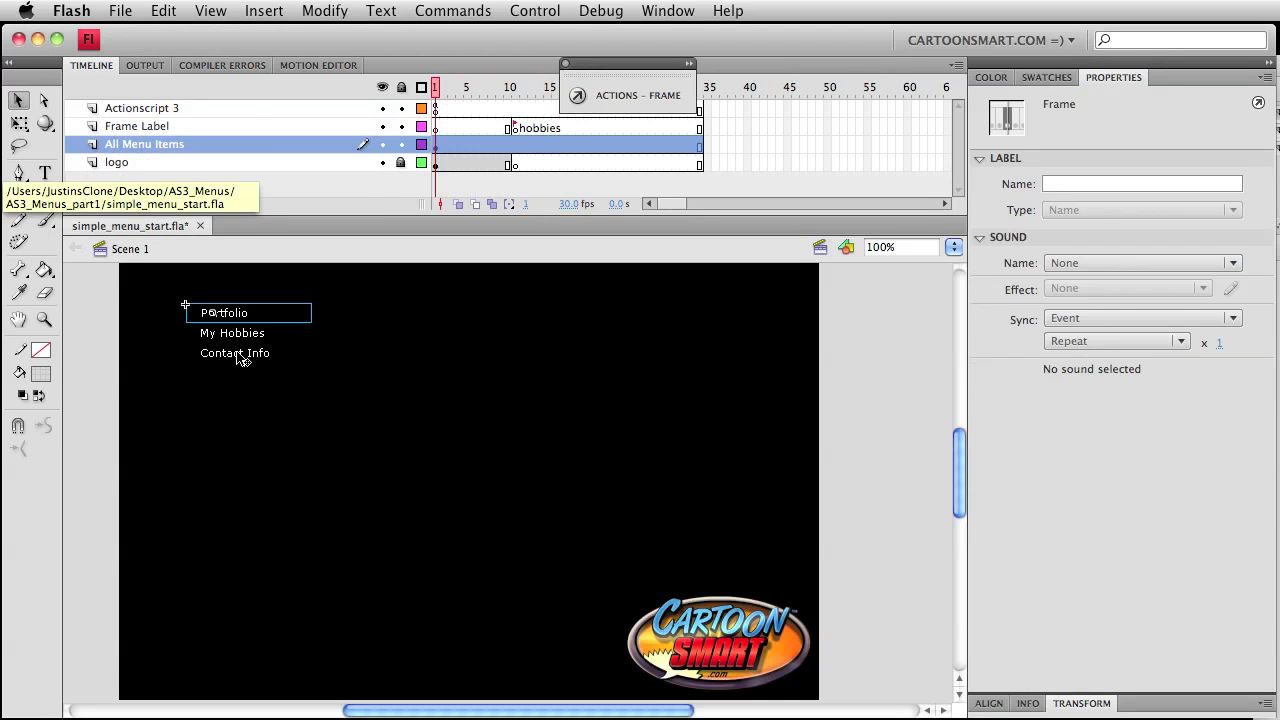
left_click(240, 357)
double_click(240, 357)
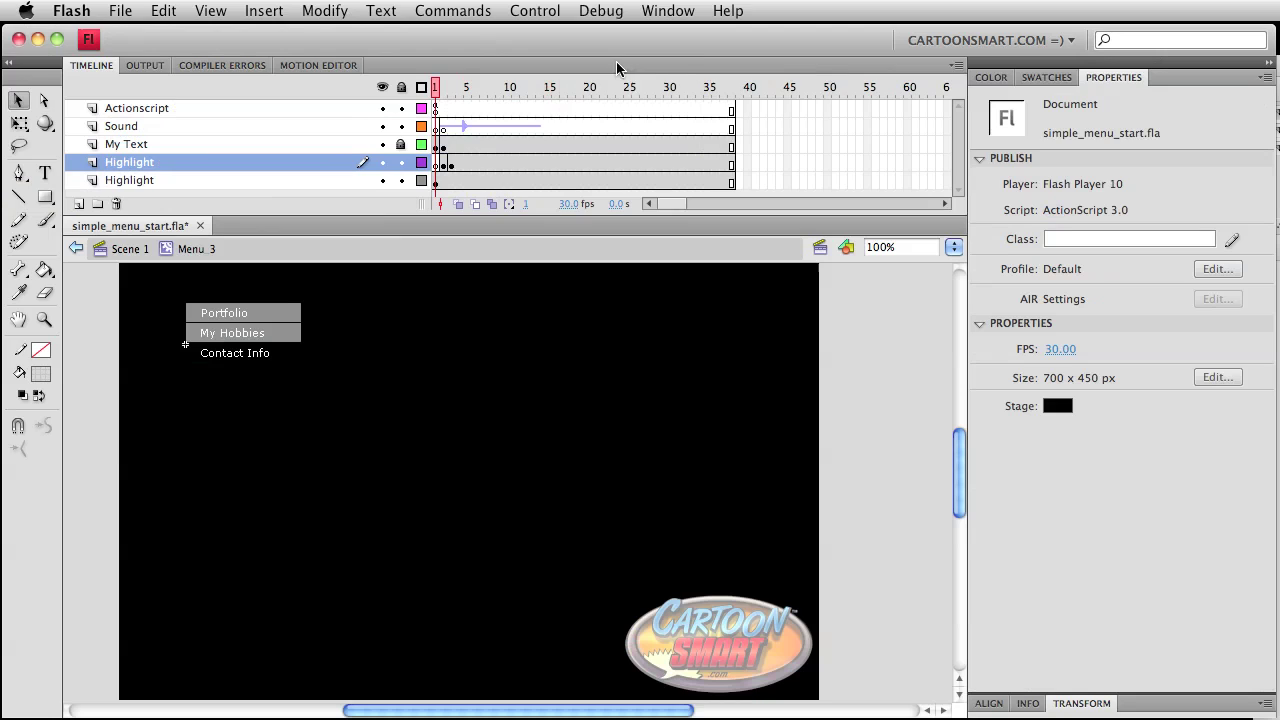
left_click_drag(616, 61, 783, 88)
left_click(544, 110)
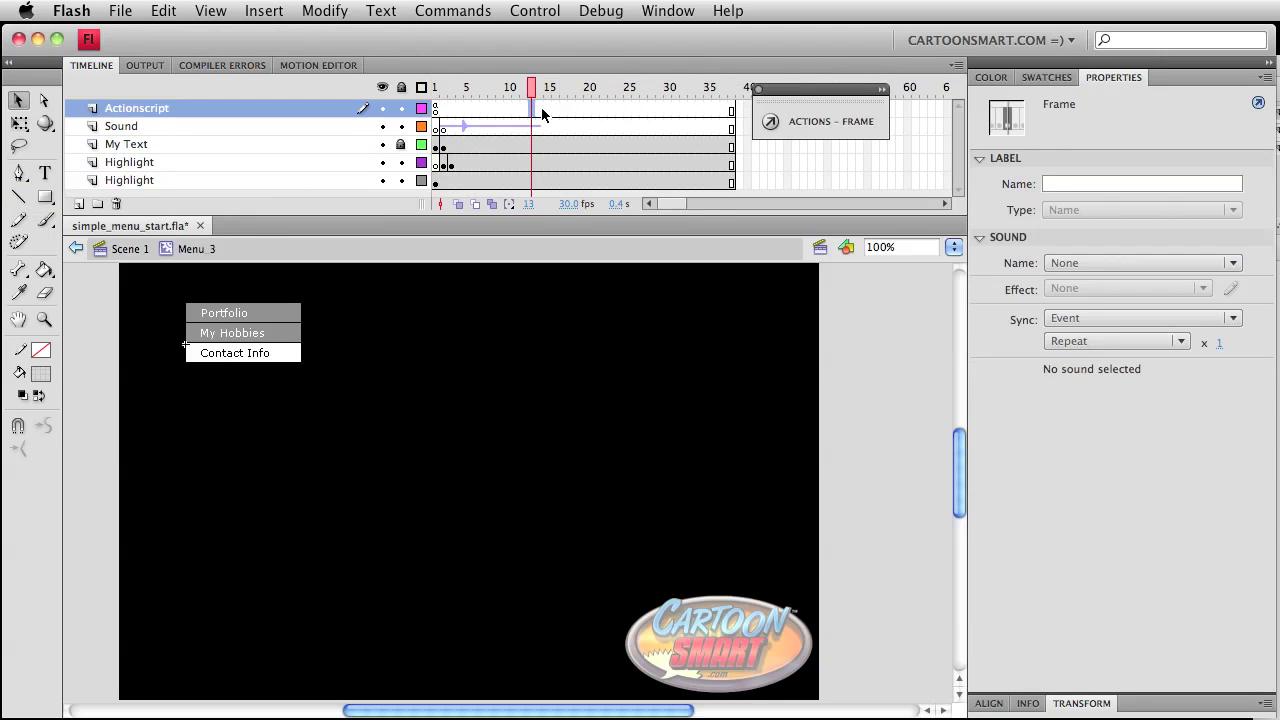
left_click(452, 147)
left_click(401, 146)
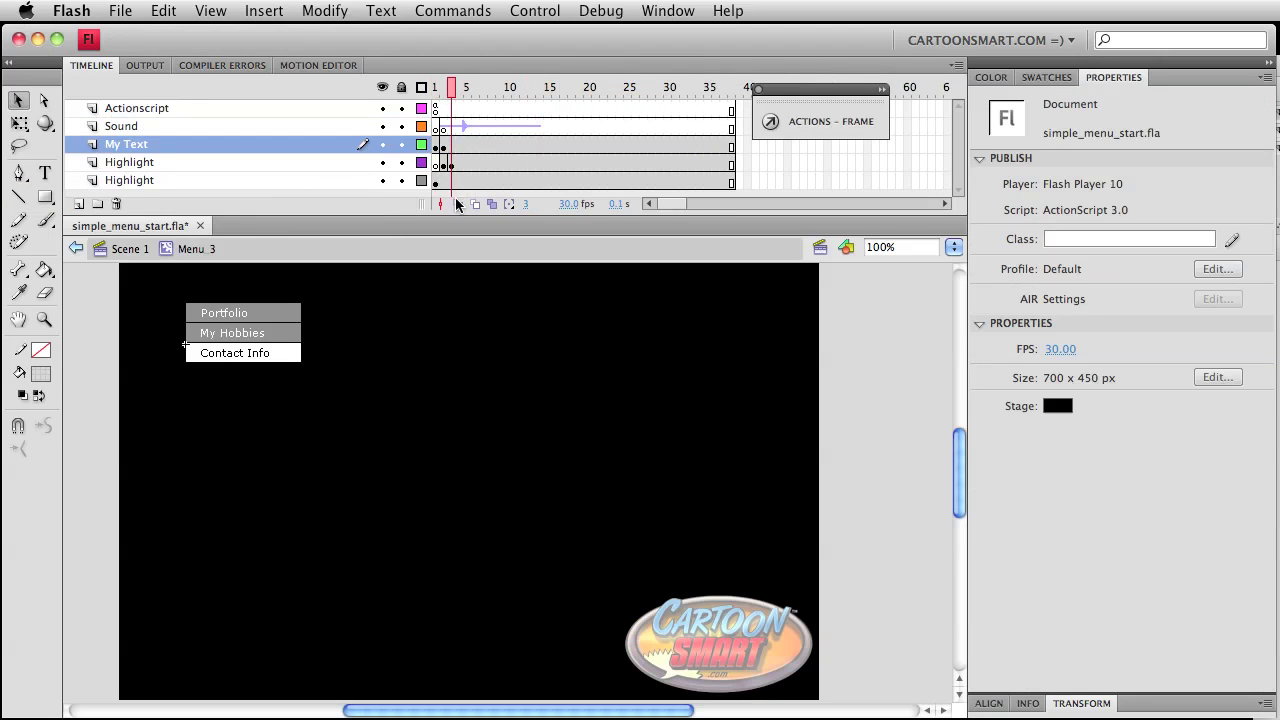
left_click(452, 147)
key("super+s")
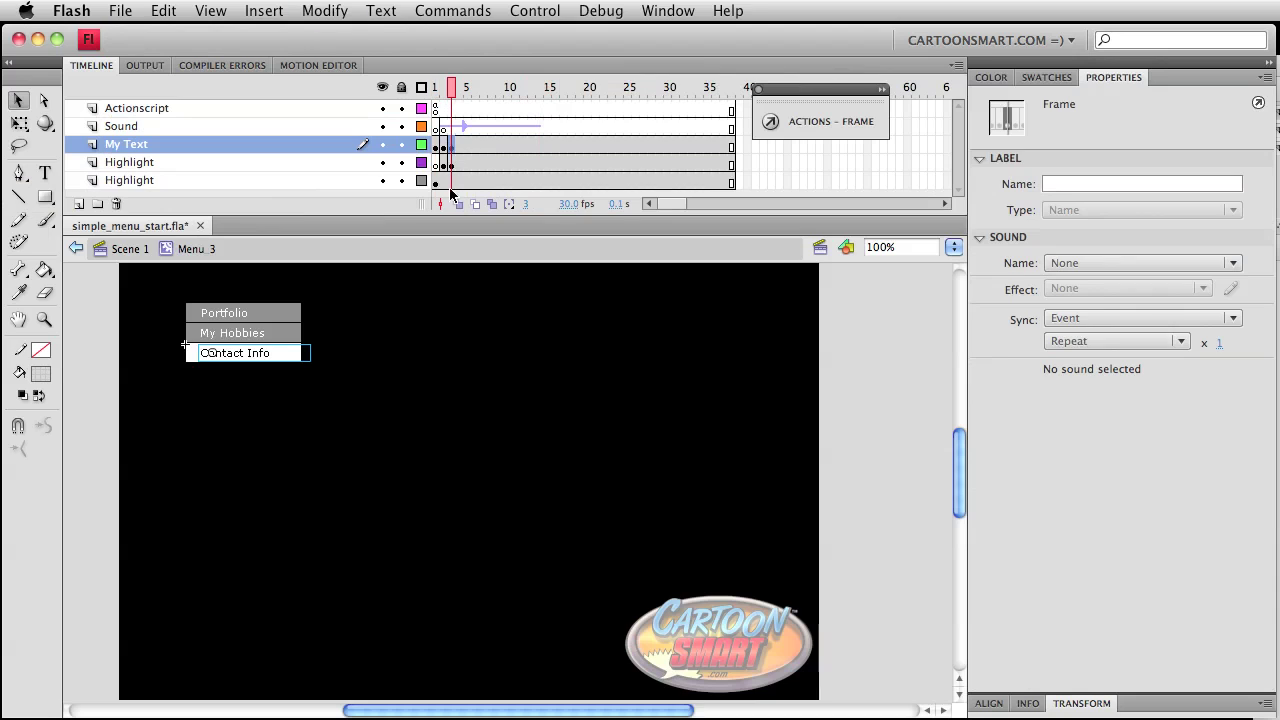
Tint the Contact Info text clip white on frame 3 and preview the highlight animation.
left_click(457, 337)
left_click(252, 358)
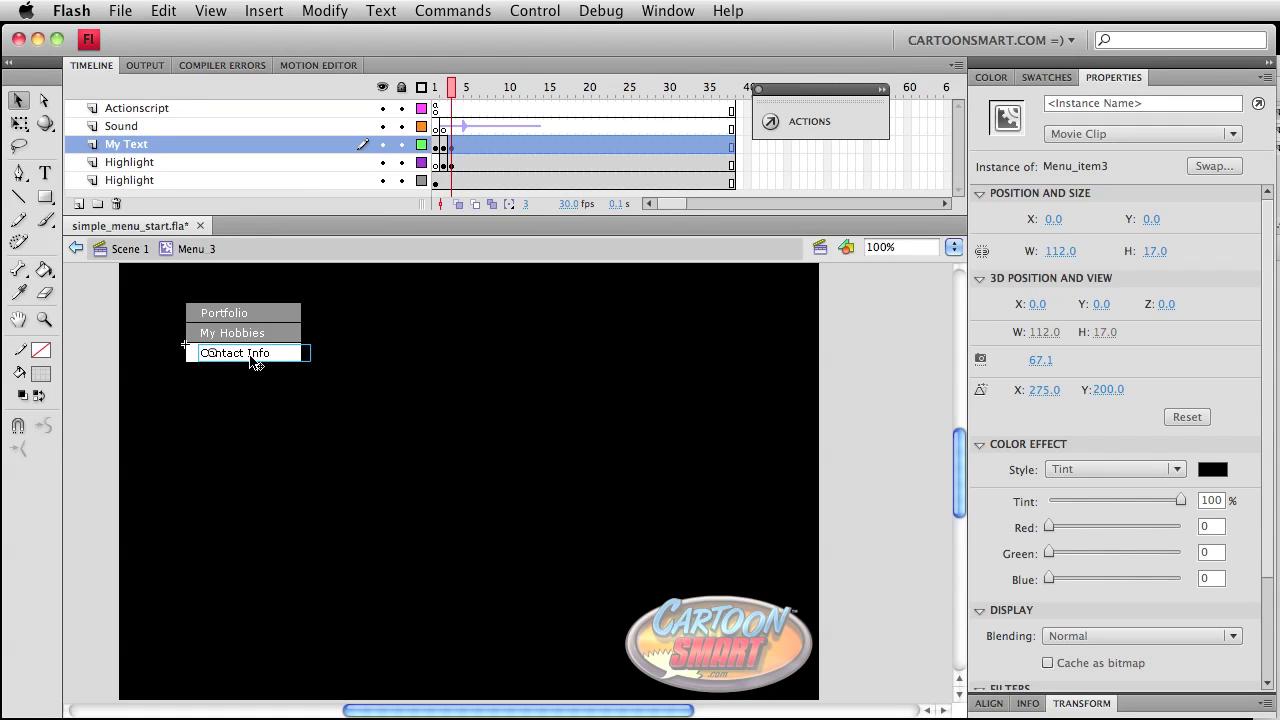
left_click(452, 88)
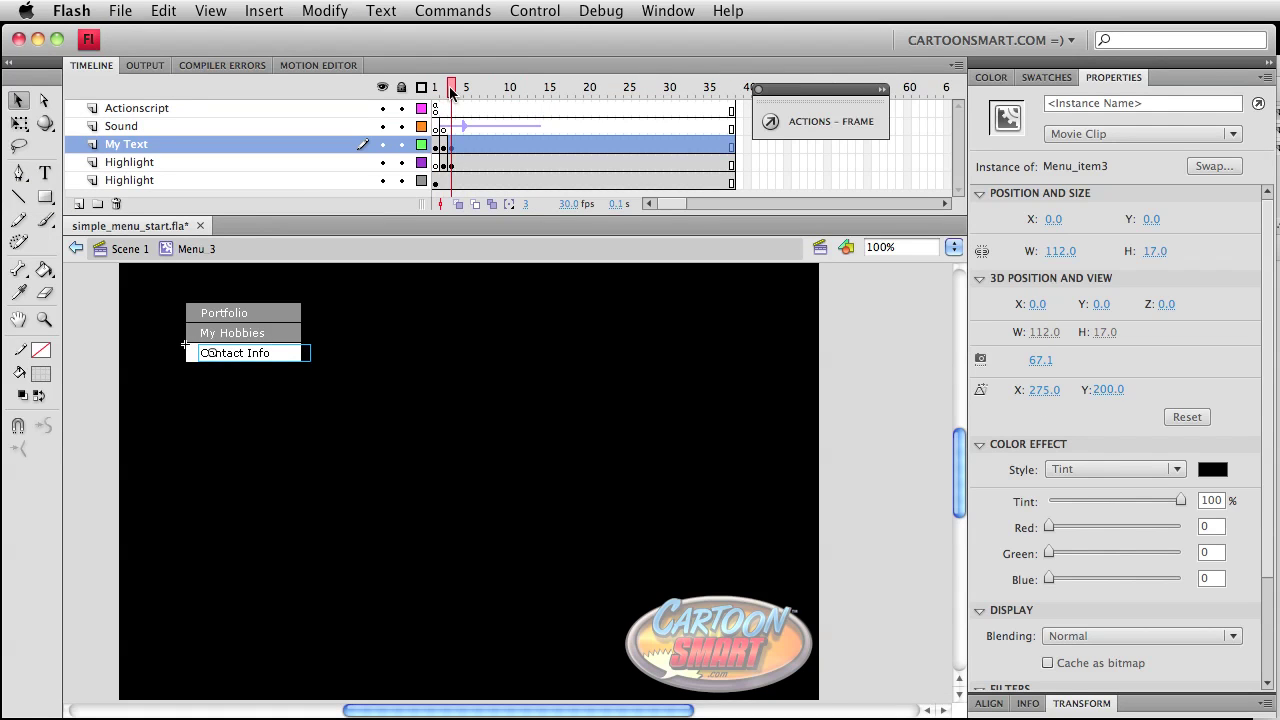
left_click(214, 366)
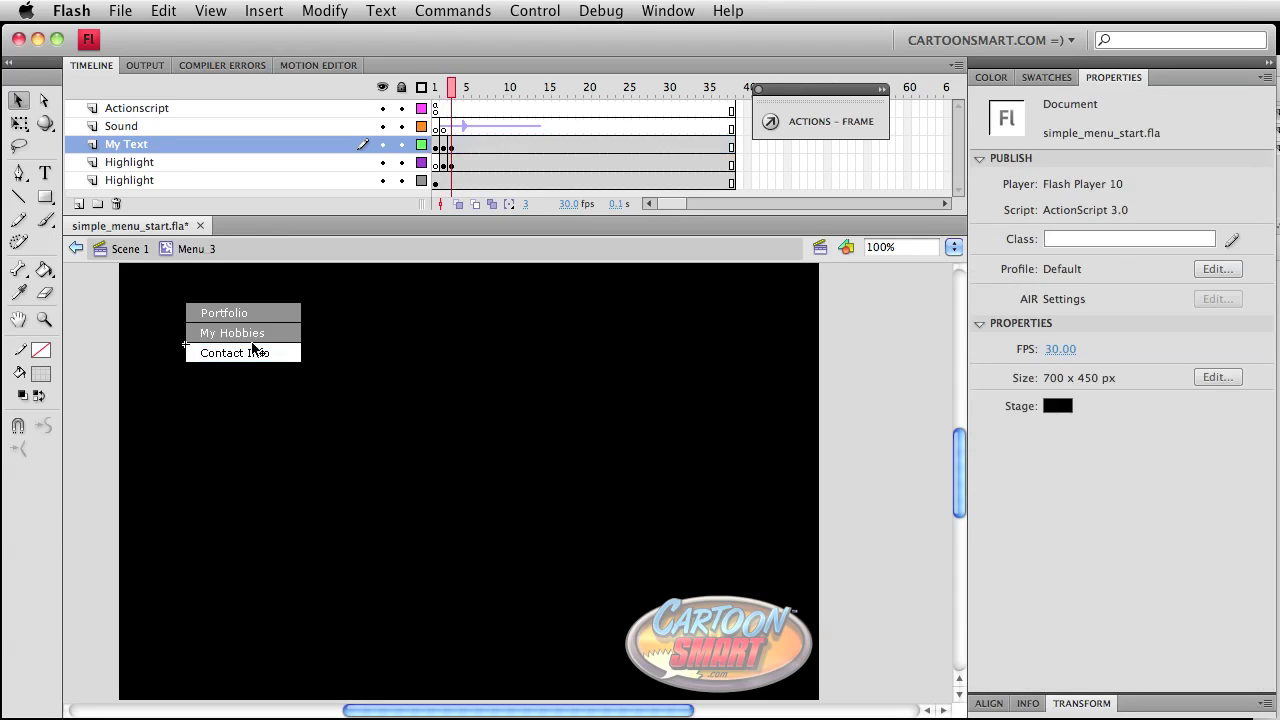
left_click(245, 354)
left_click(1212, 469)
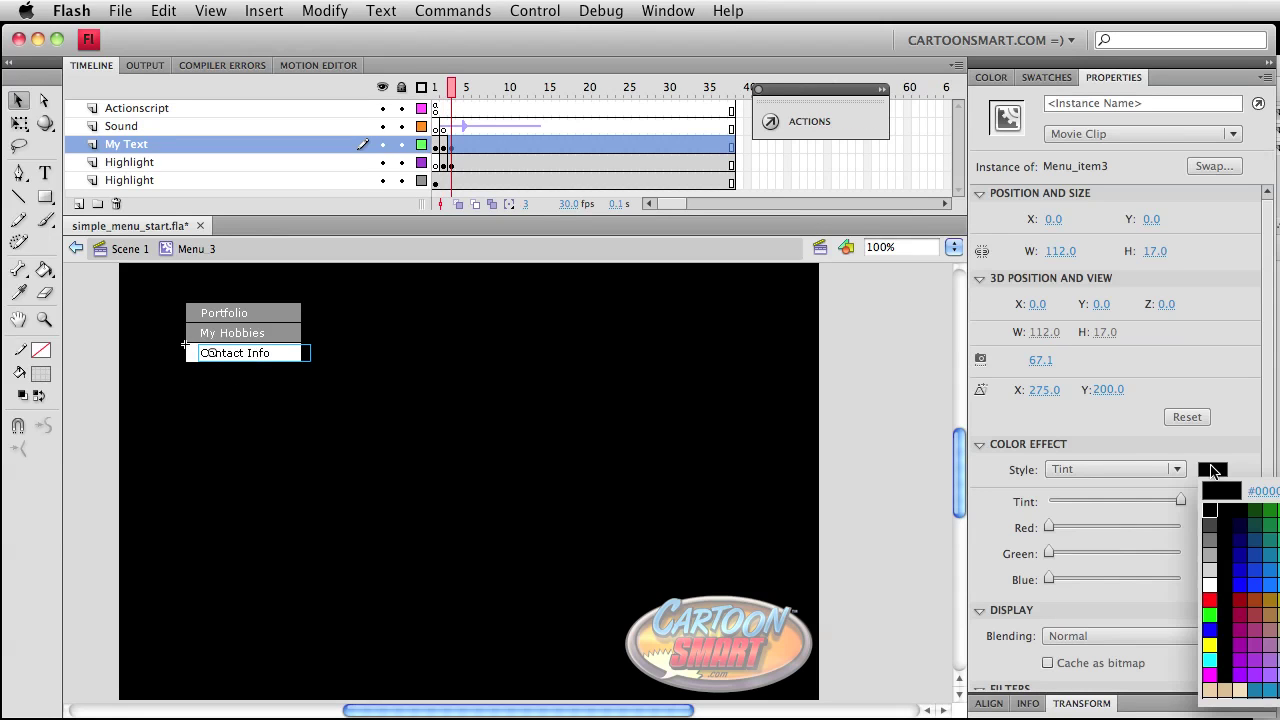
left_click(1225, 570)
left_click(469, 147)
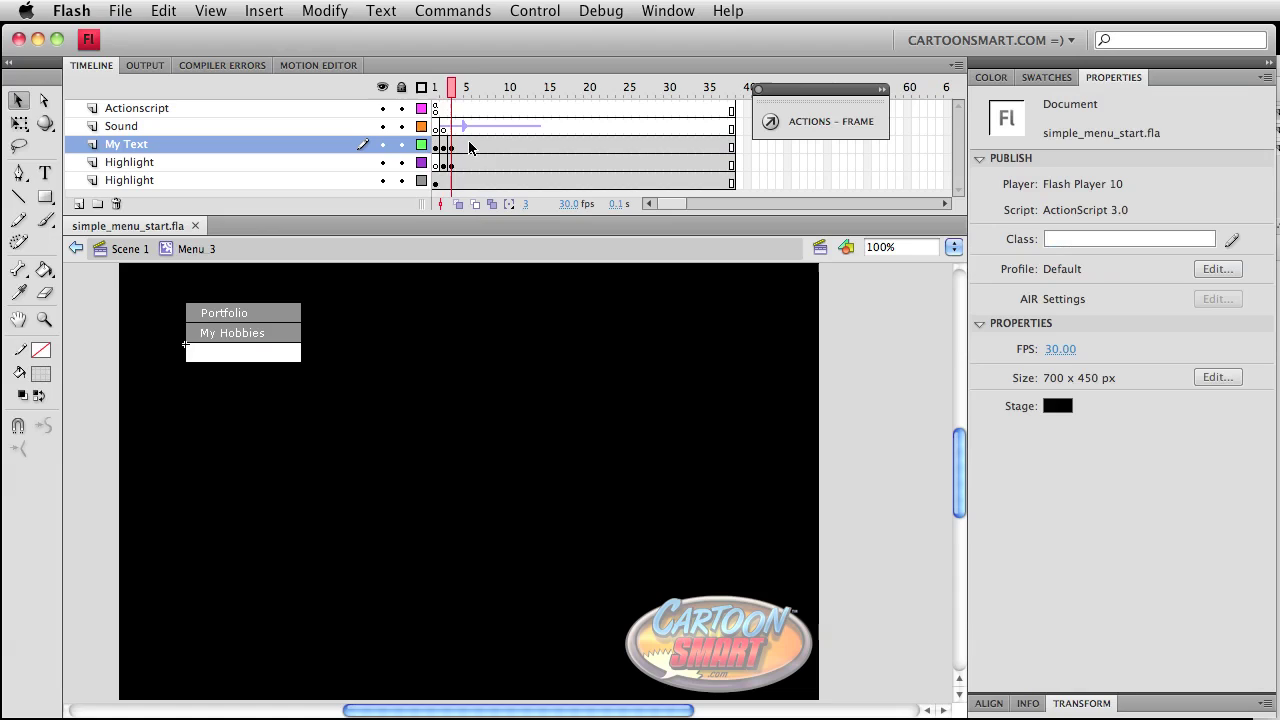
mouse_move(455, 103)
left_mouse_down()
mouse_move(543, 100)
mouse_move(435, 100)
left_mouse_up()
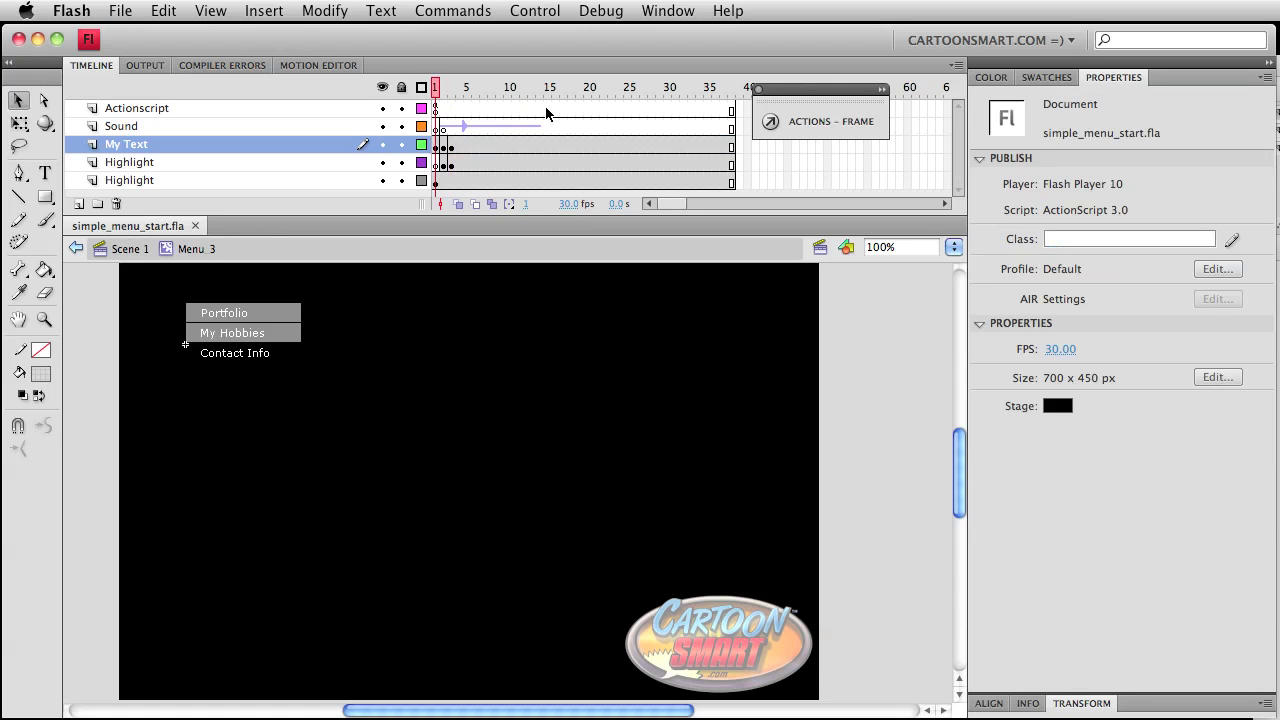
Remove frames 15 onward on all layers, then preview the shortened animation from frame 1.
left_click_drag(551, 109, 687, 156)
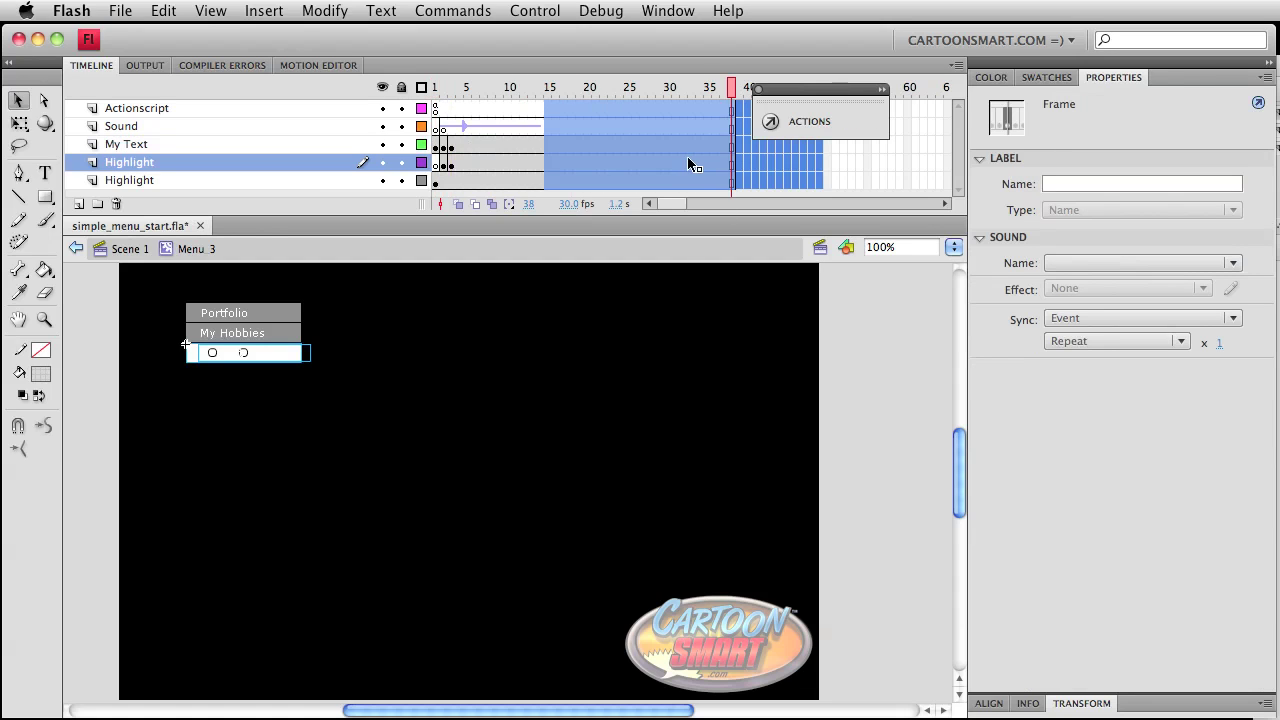
right_click(687, 156)
left_click(745, 254)
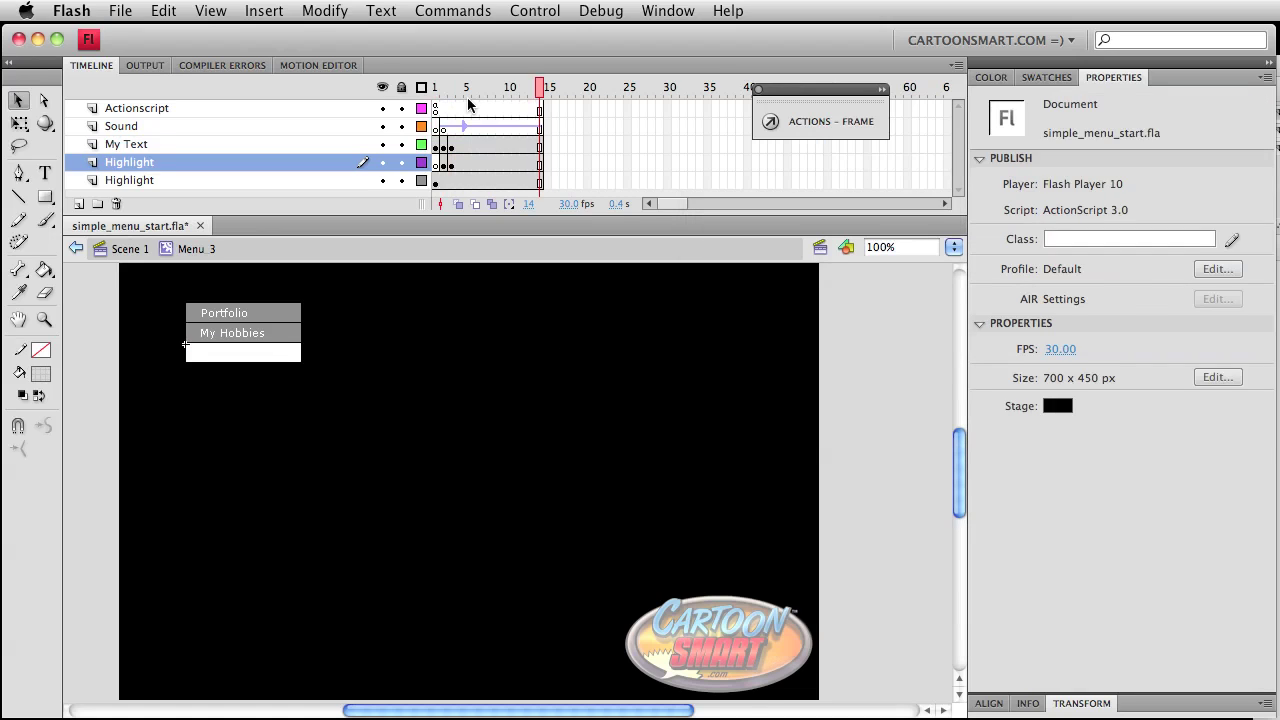
left_click_drag(452, 94, 541, 108)
left_click(435, 89)
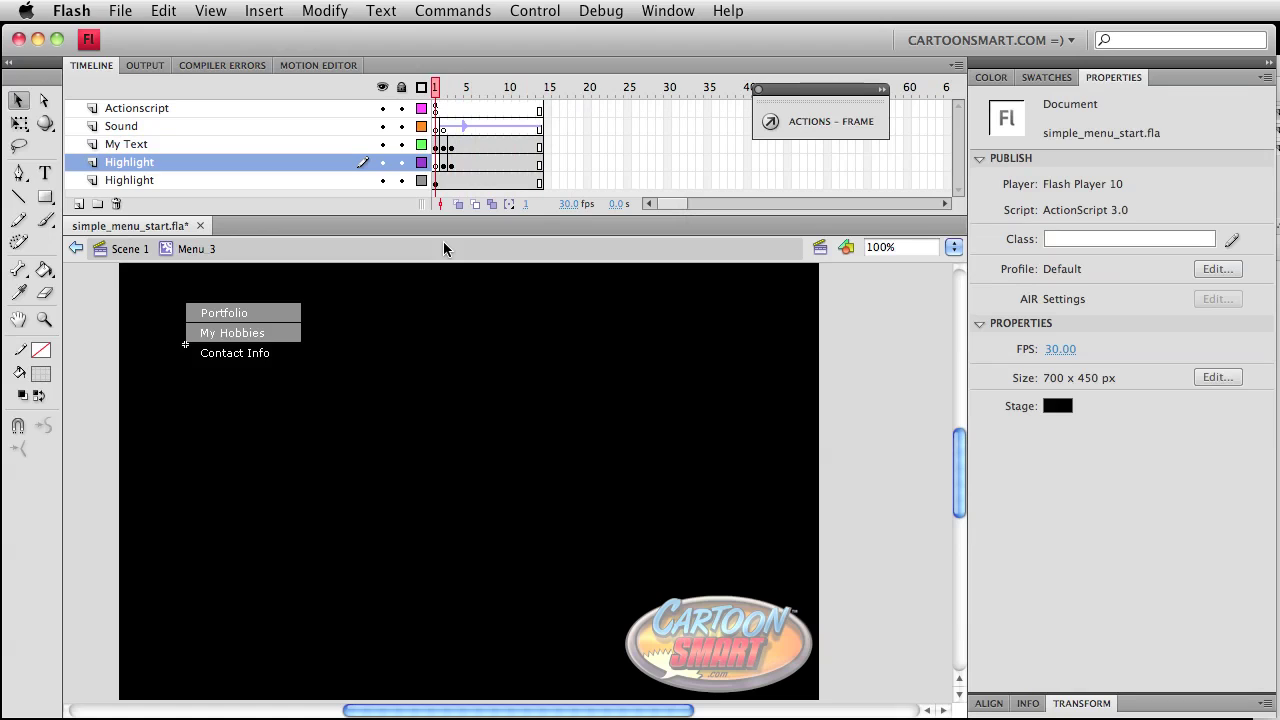
key("super+Return")
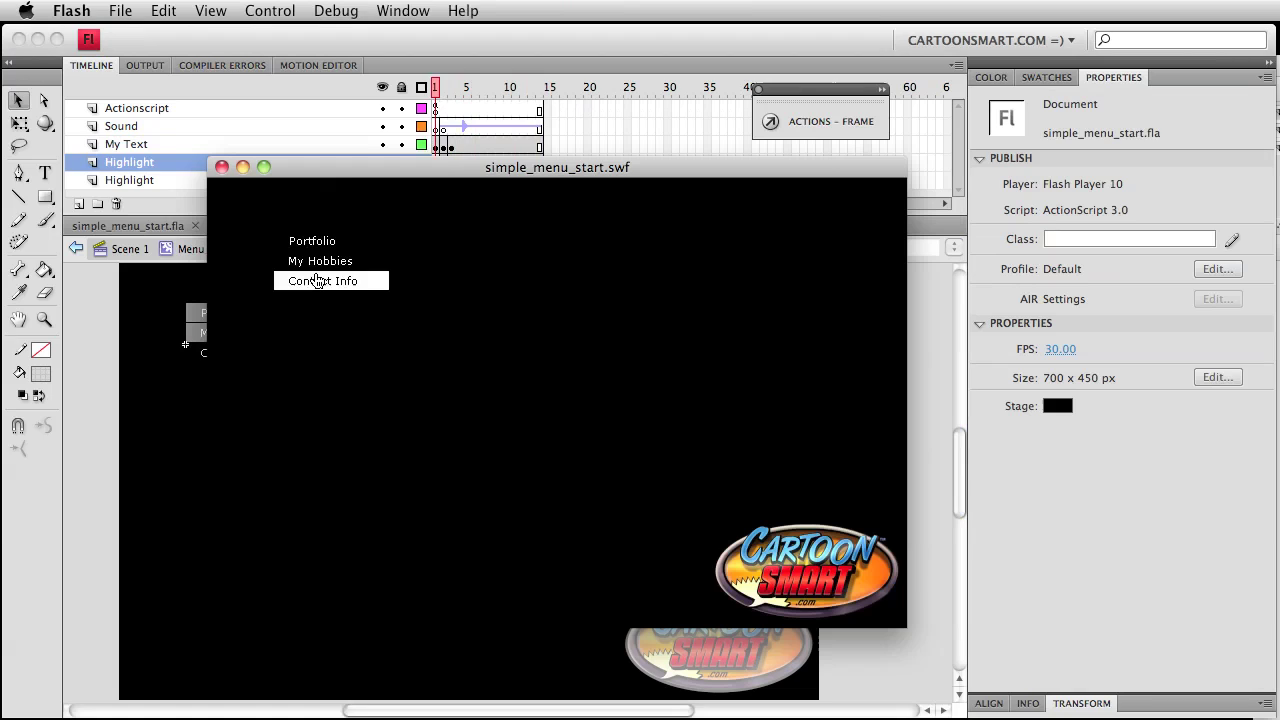
left_click(222, 167)
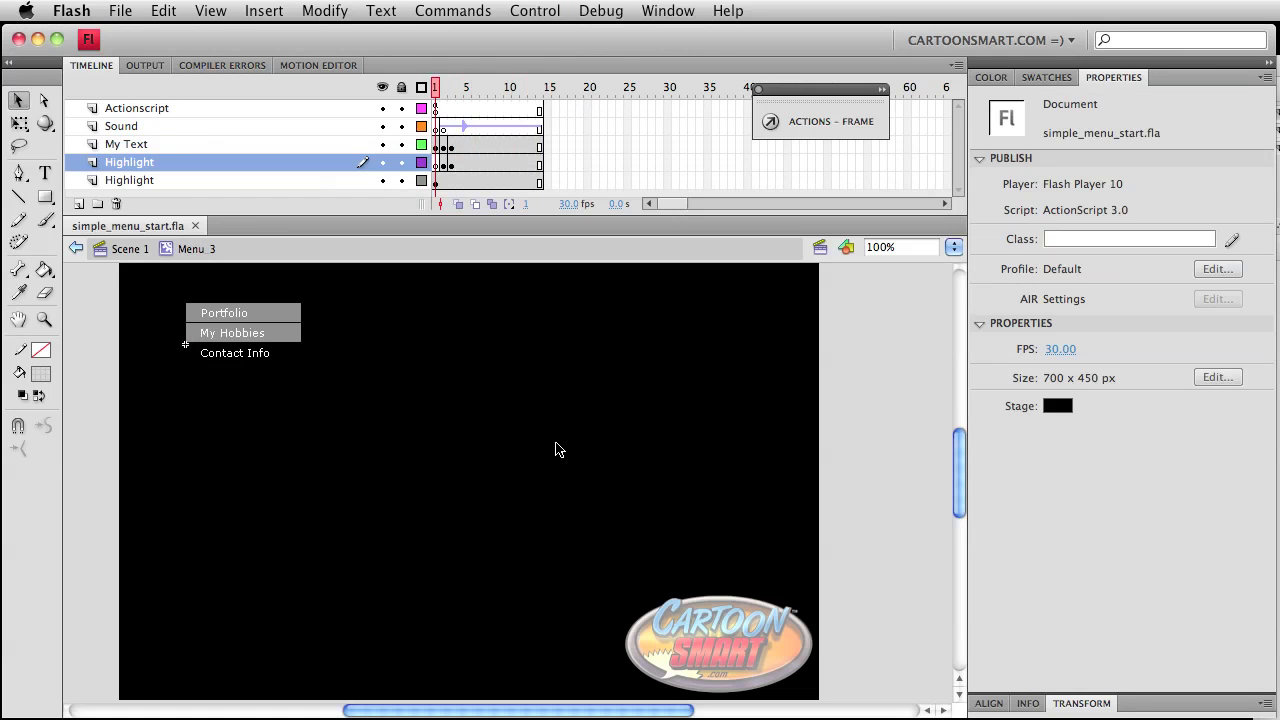
On Scene 1, show the Actionscript 3 layer's frame script with its ROLL_OVER and ROLL_OUT handlers.
left_click(140, 250)
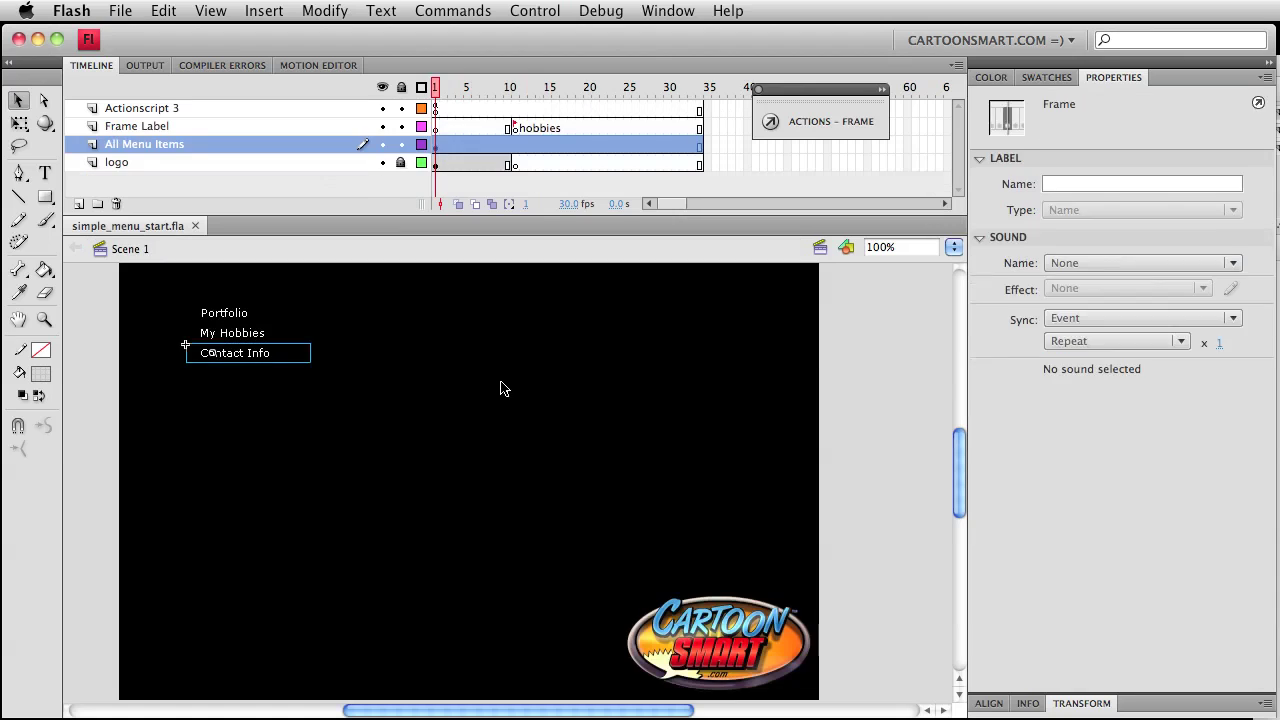
left_click(503, 388)
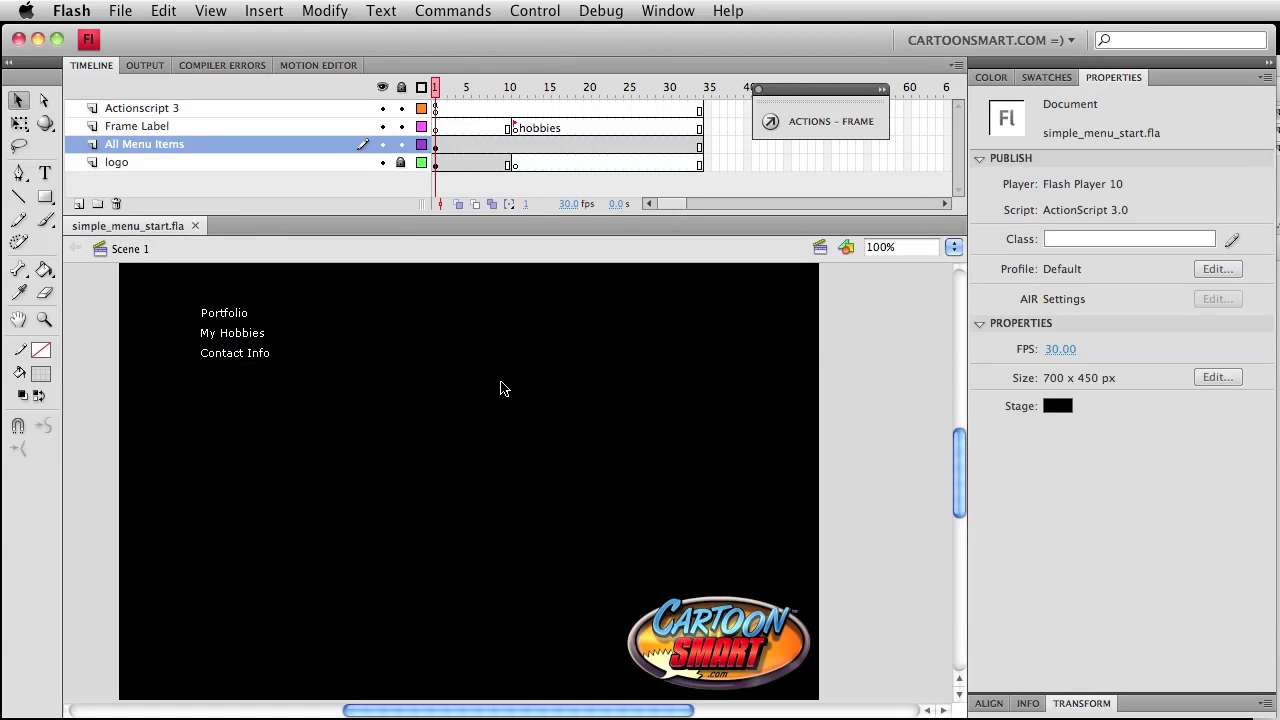
left_click(822, 121)
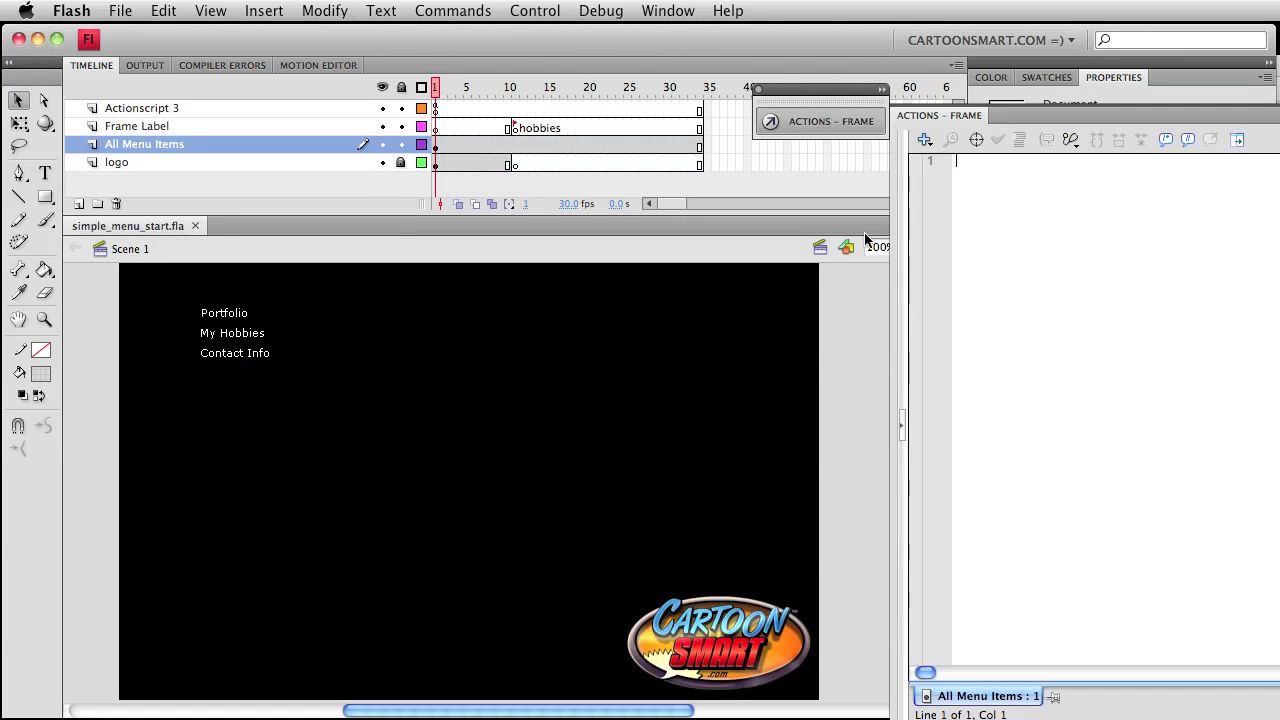
left_click(435, 108)
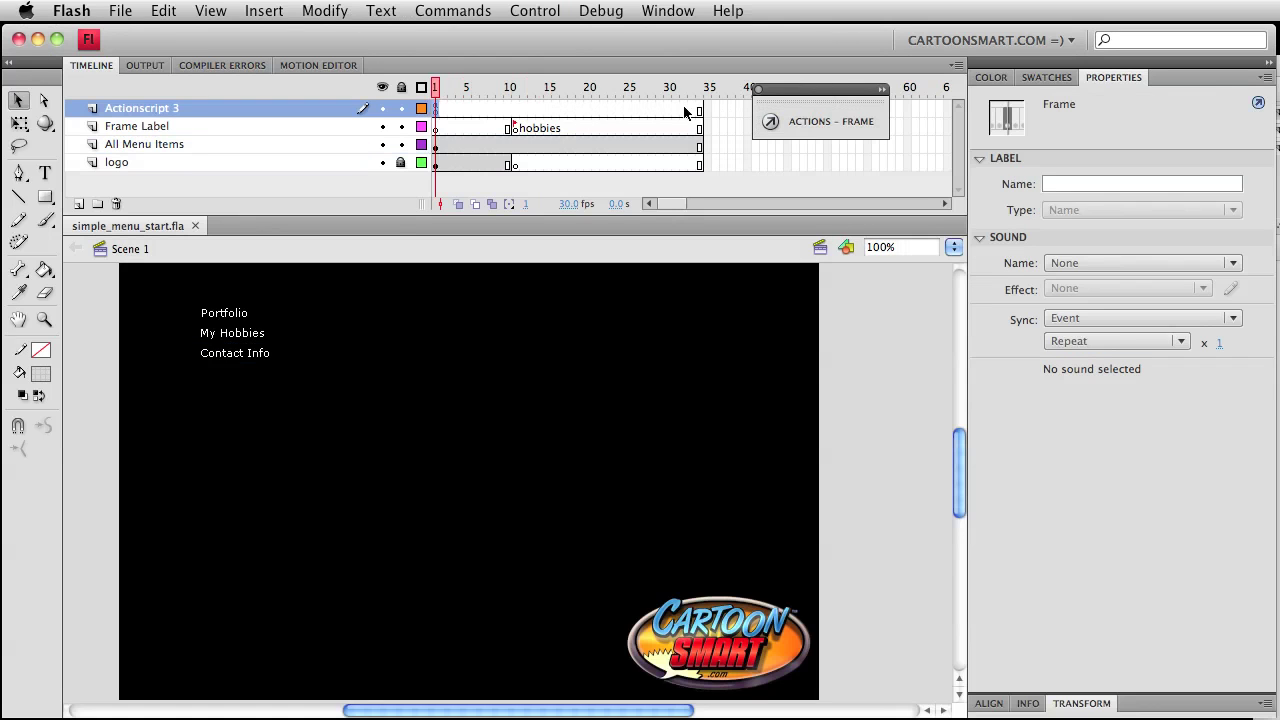
left_click(812, 126)
left_click_drag(811, 92, 530, 50)
left_click(539, 92)
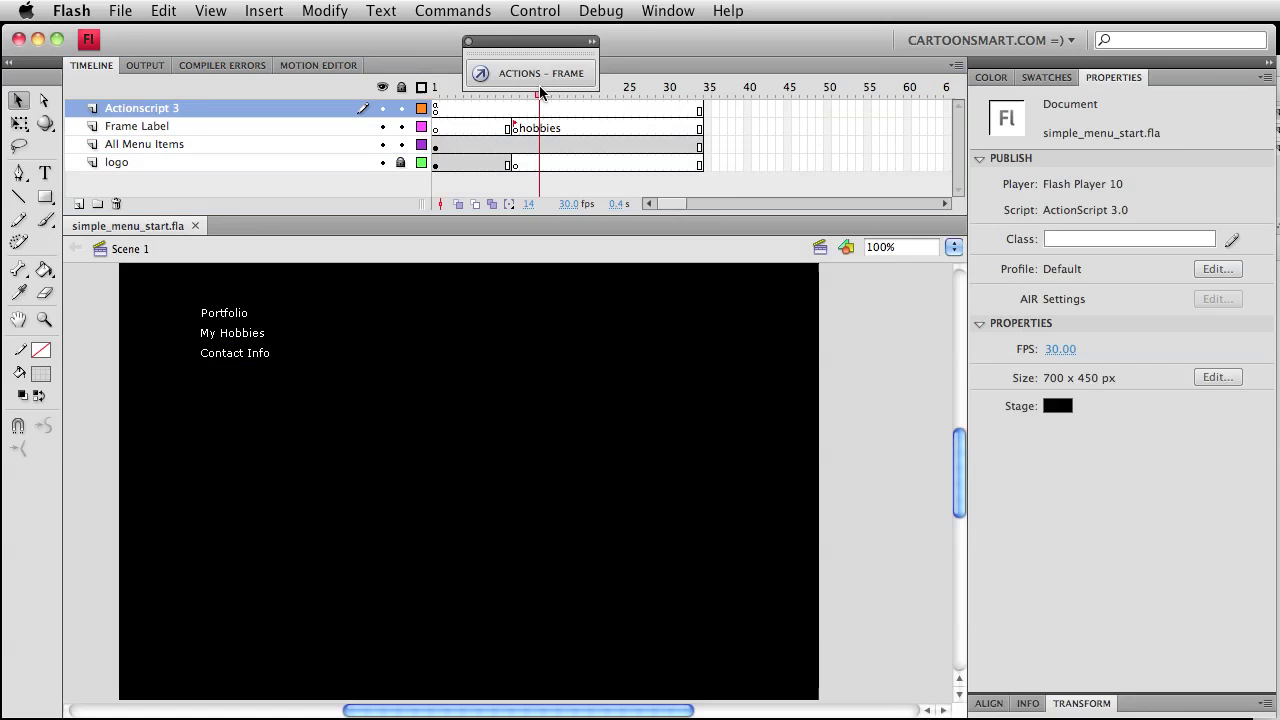
left_click(542, 73)
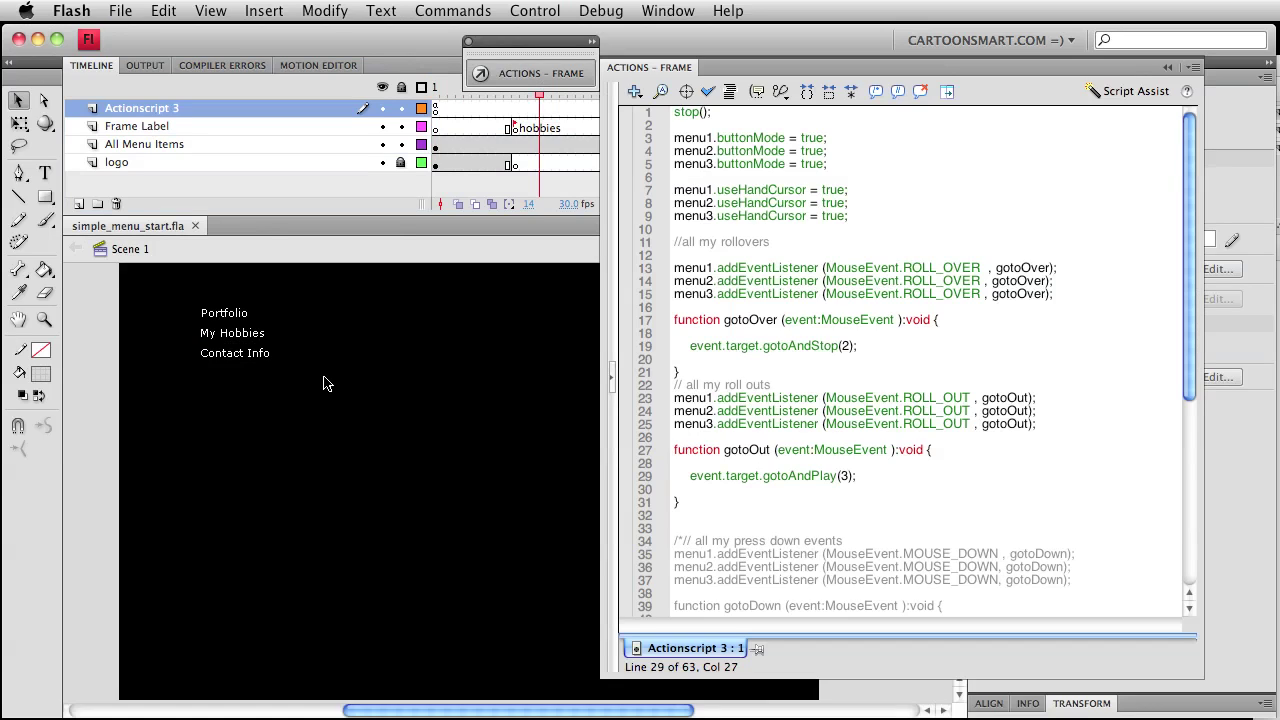
Select ROLL in line 13's ROLL_OVER event and place the cursor on line 28.
left_click_drag(903, 272, 941, 274)
left_click(943, 466)
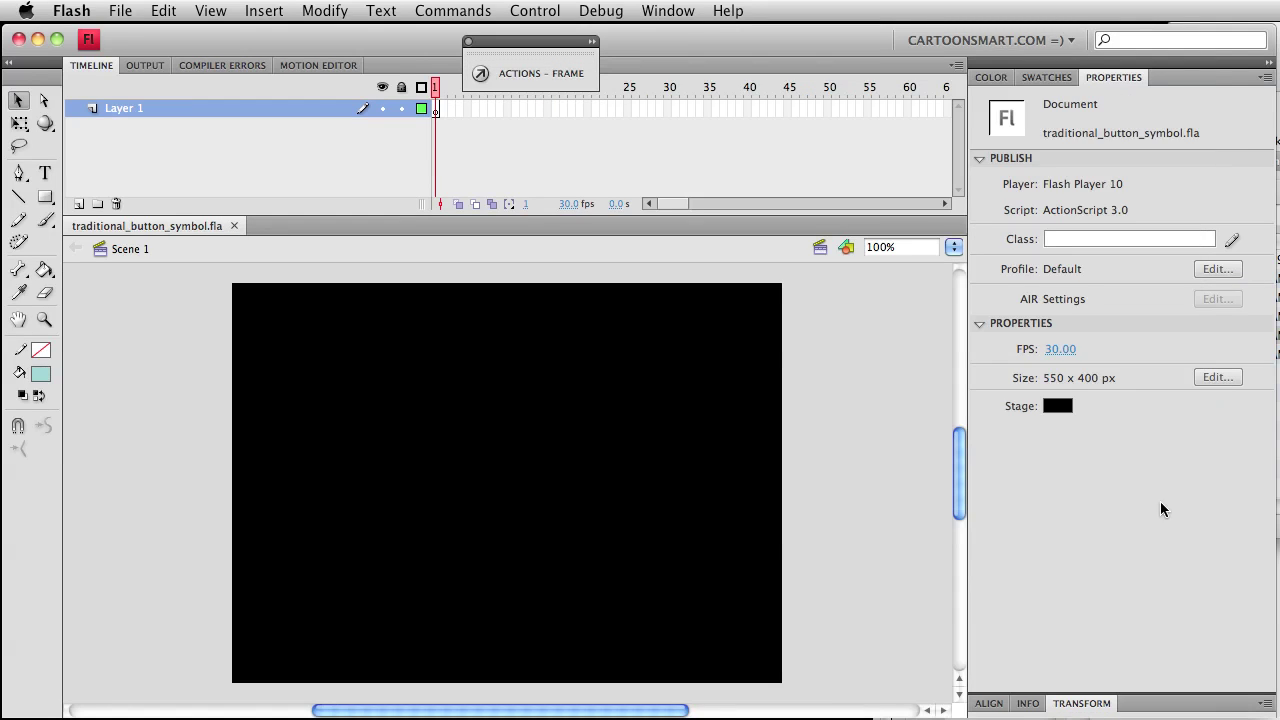
Find traditional_button_symbol.fla in the AS3_Menus_part1 folder and close the document in Flash.
key("super+Tab")
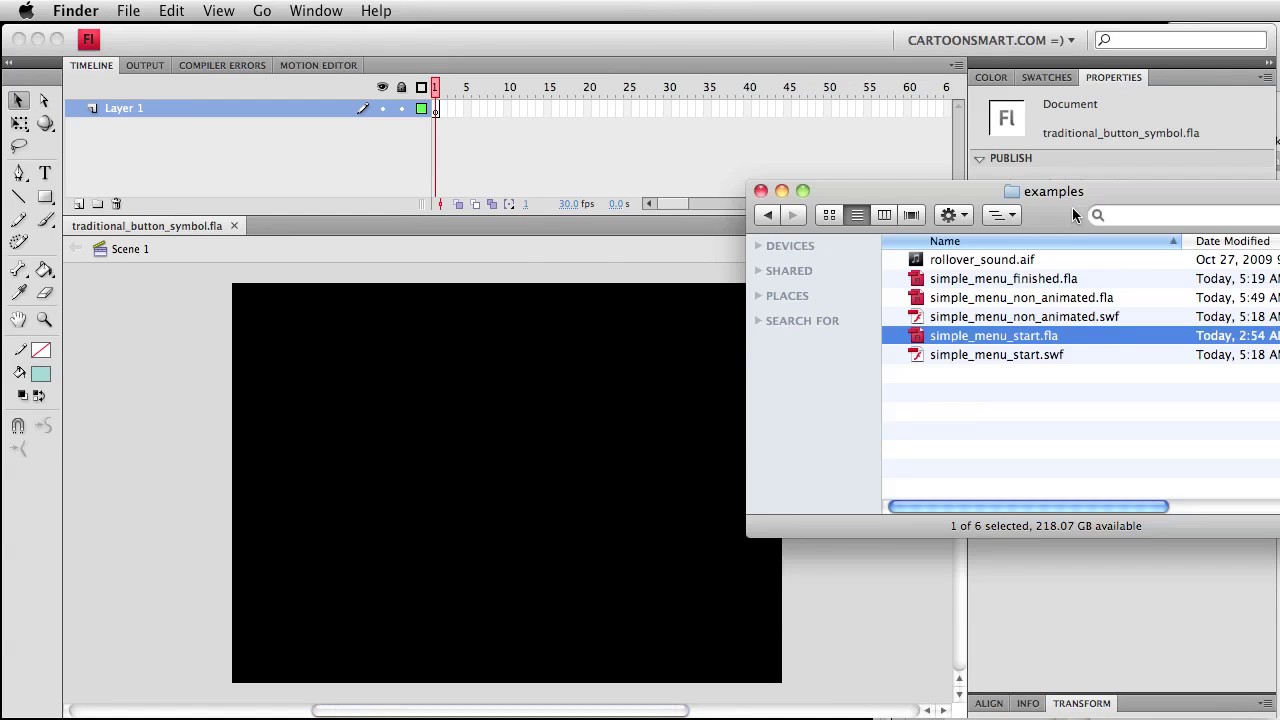
left_click_drag(1072, 207, 711, 265)
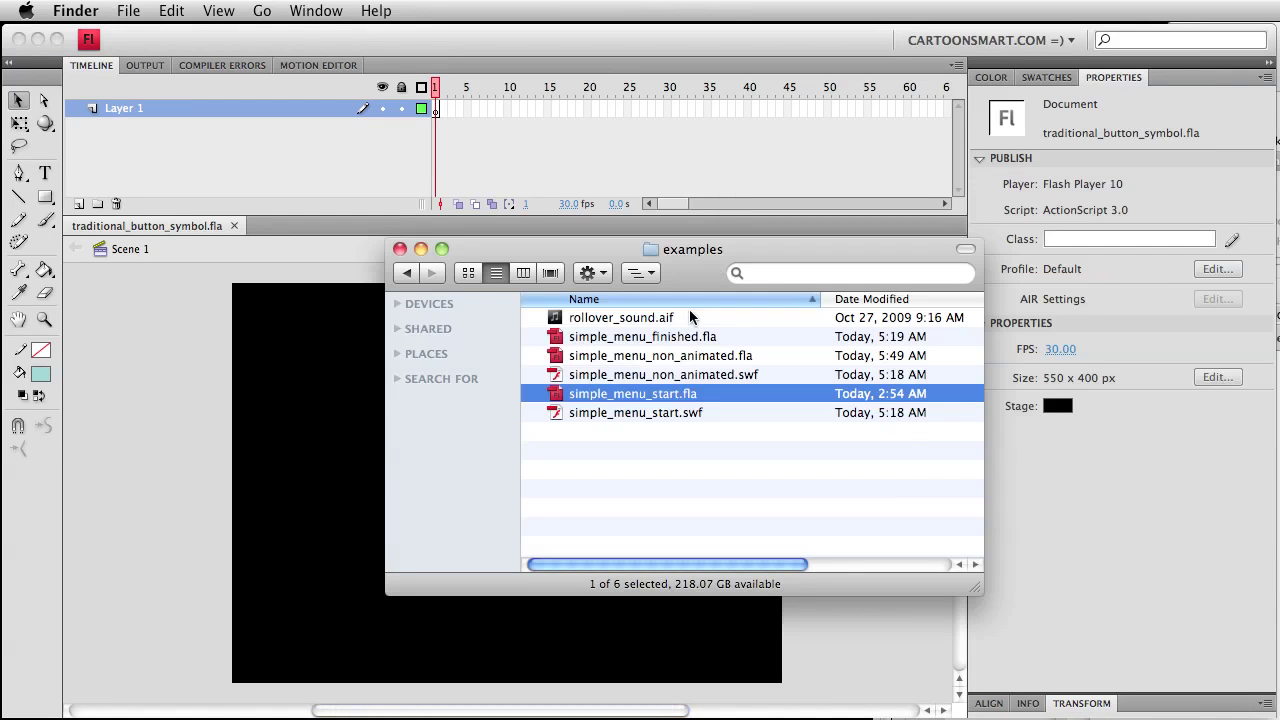
left_click(406, 272)
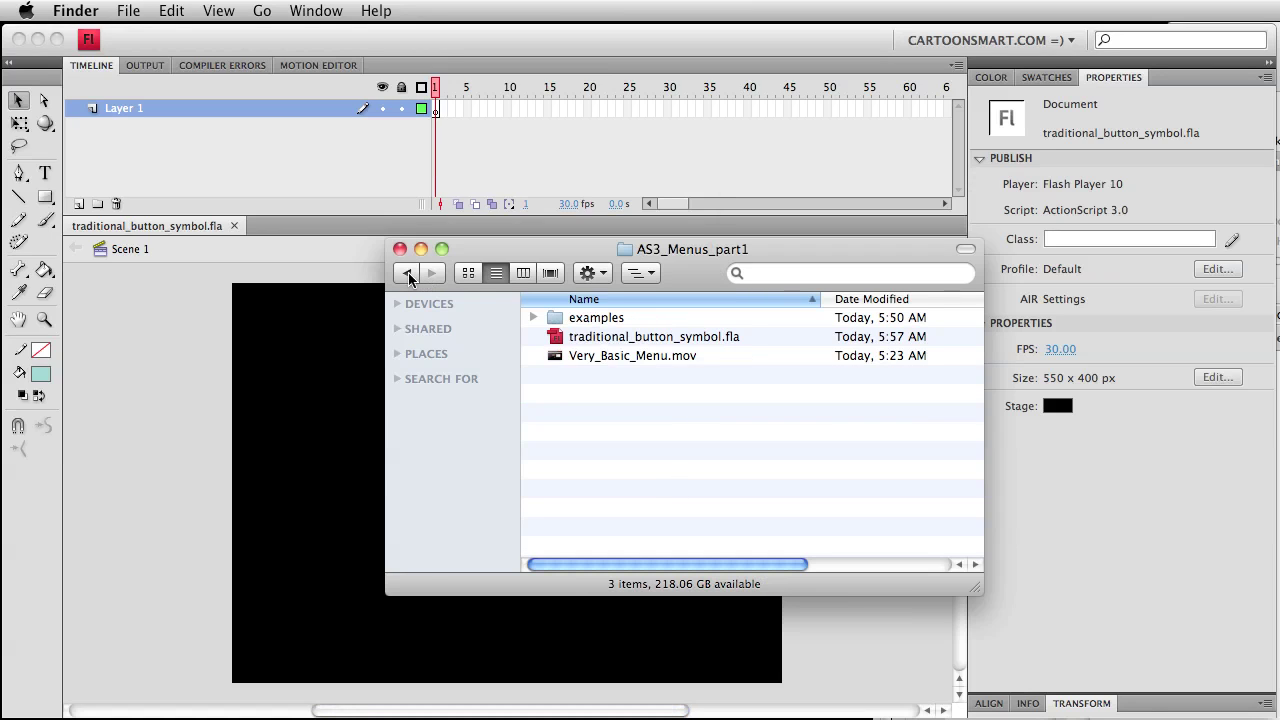
left_click(617, 347)
left_click(235, 226)
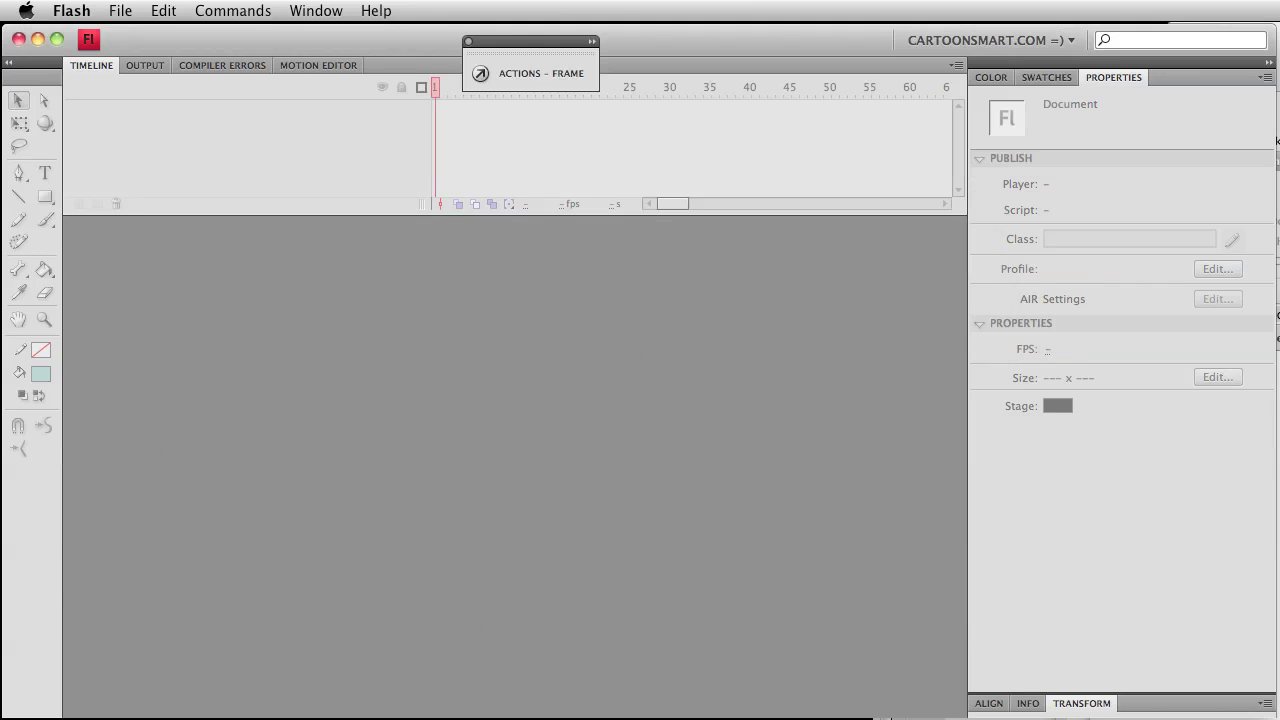
Move traditional_button_symbol.fla into the examples folder and reopen it in Flash from there.
key("super+Tab")
left_click_drag(598, 342, 594, 320)
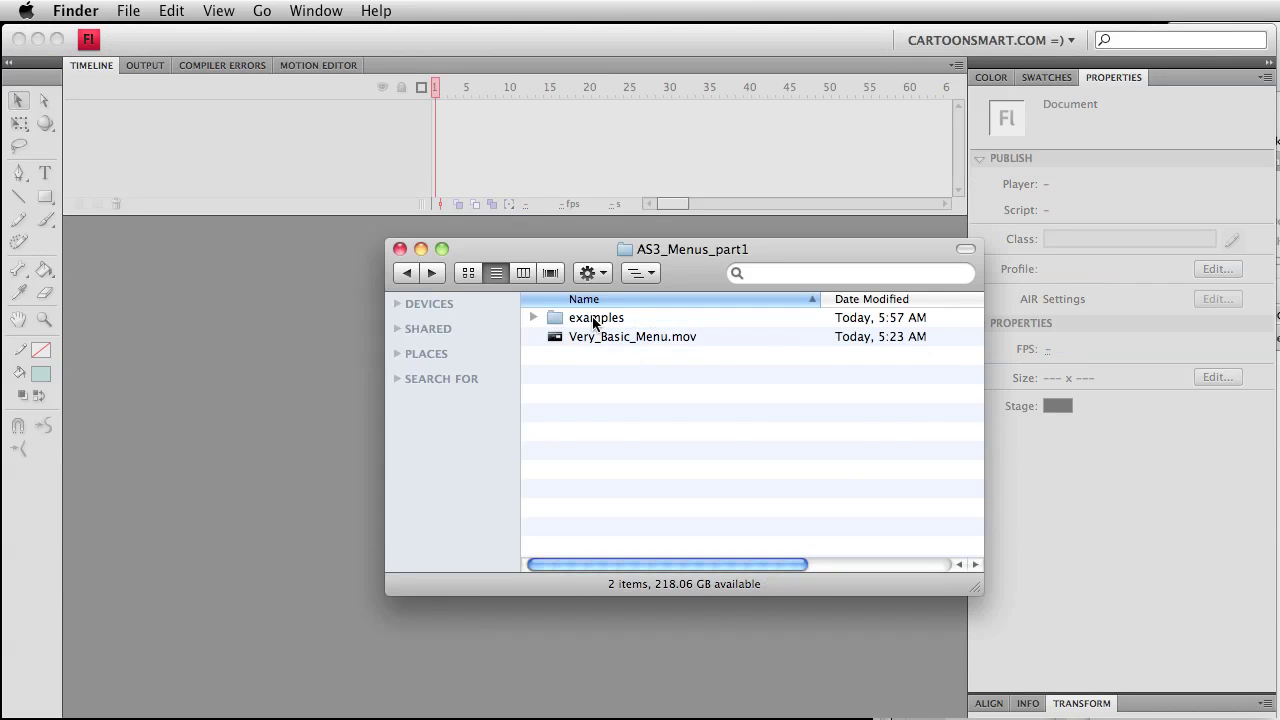
double_click(594, 318)
left_click(675, 432)
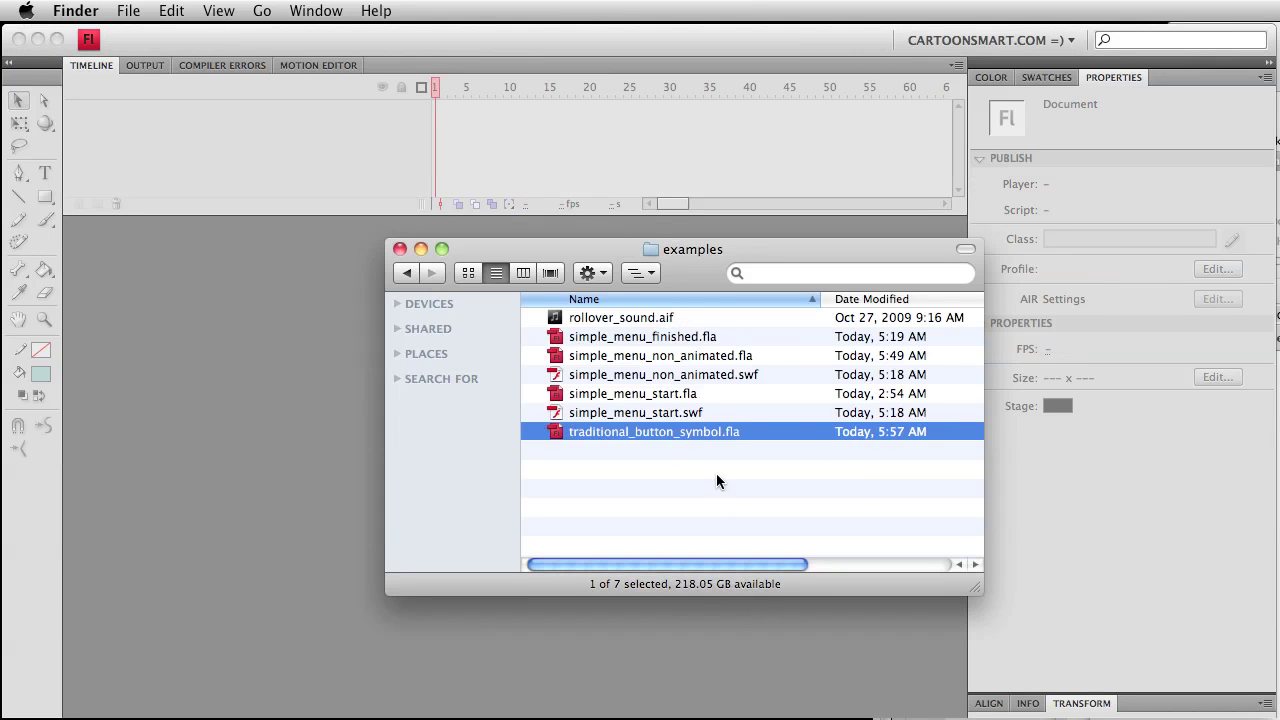
double_click(629, 437)
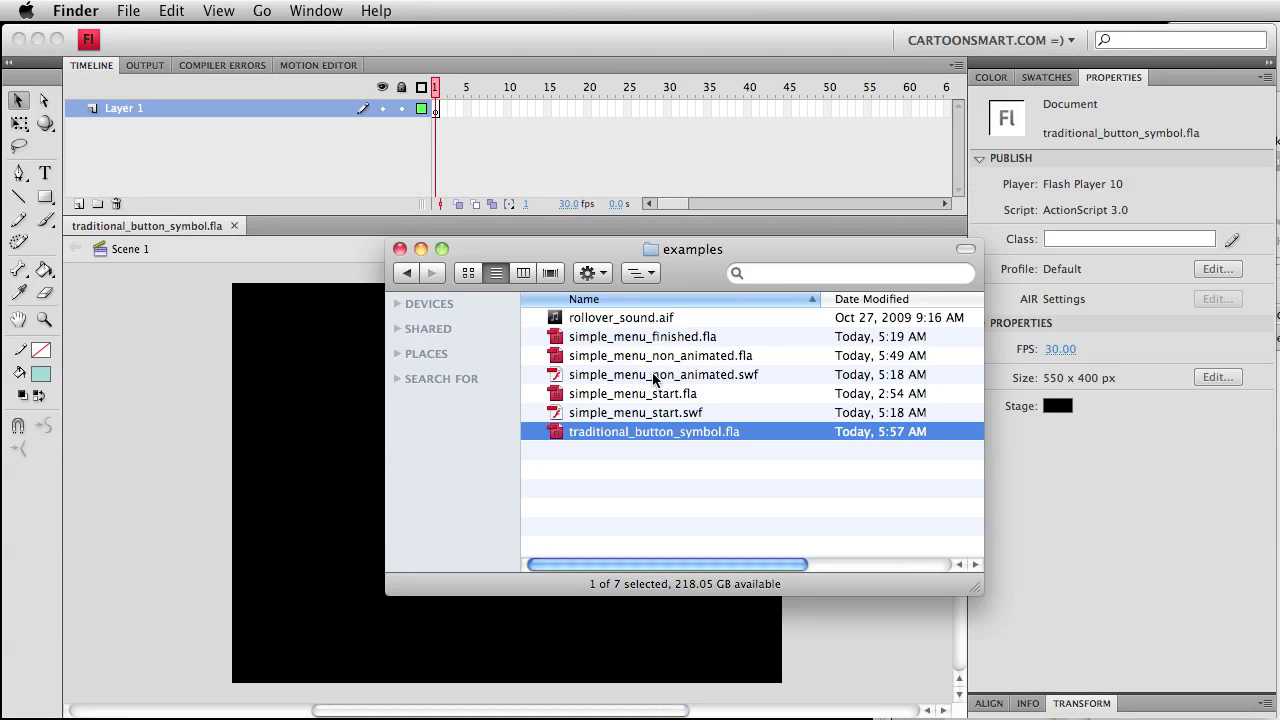
Copy the My Hobbies item from simple_menu_finished.fla and paste two copies into traditional_button_symbol.fla.
left_click(684, 338)
double_click(683, 340)
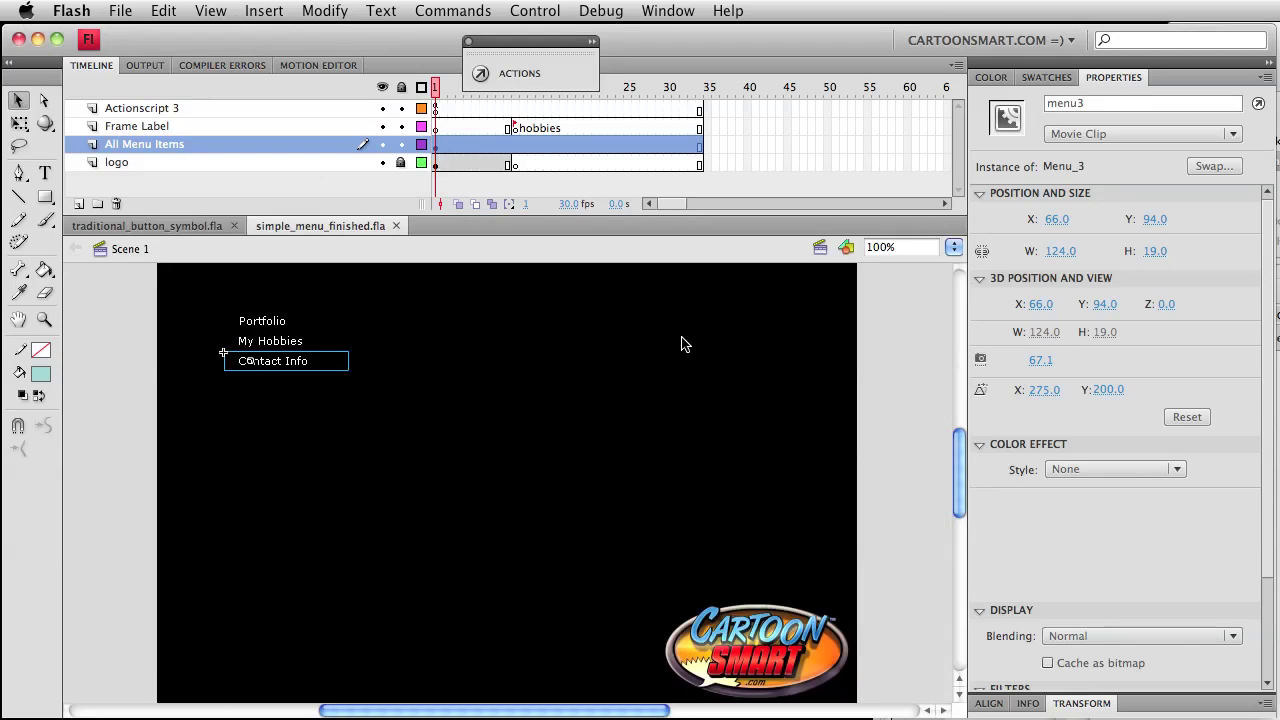
left_click(275, 343)
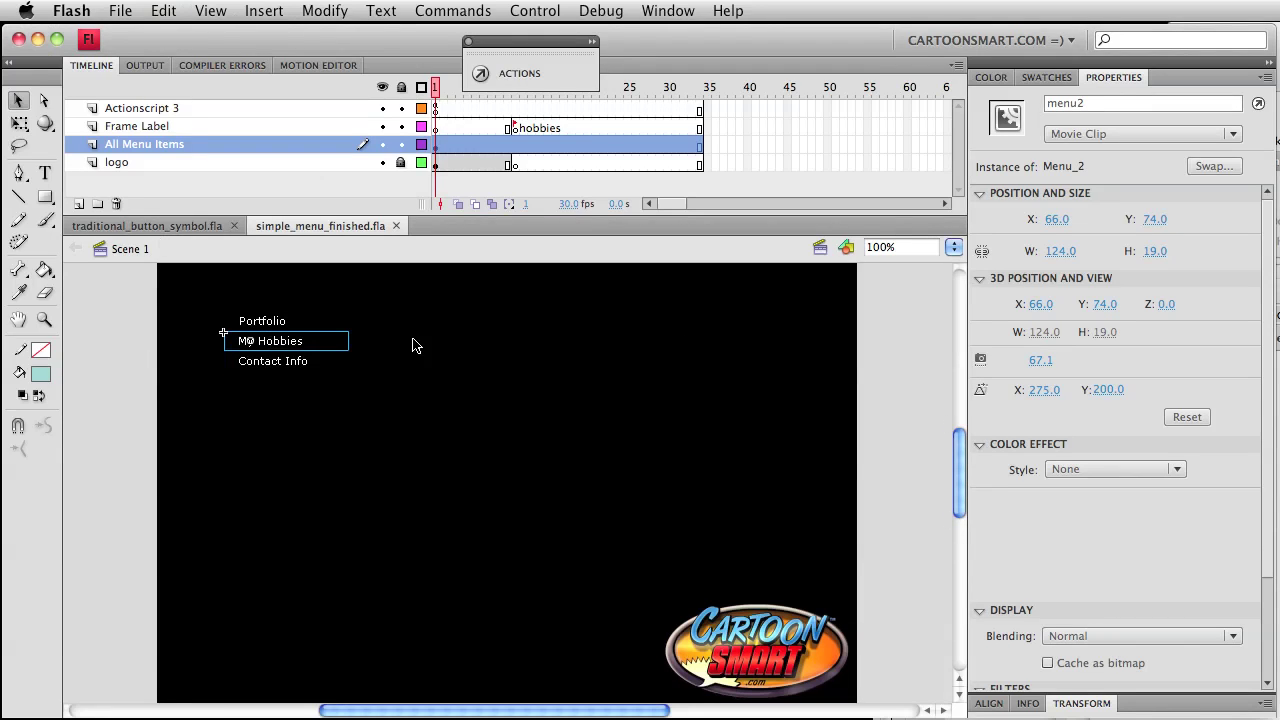
left_click(165, 225)
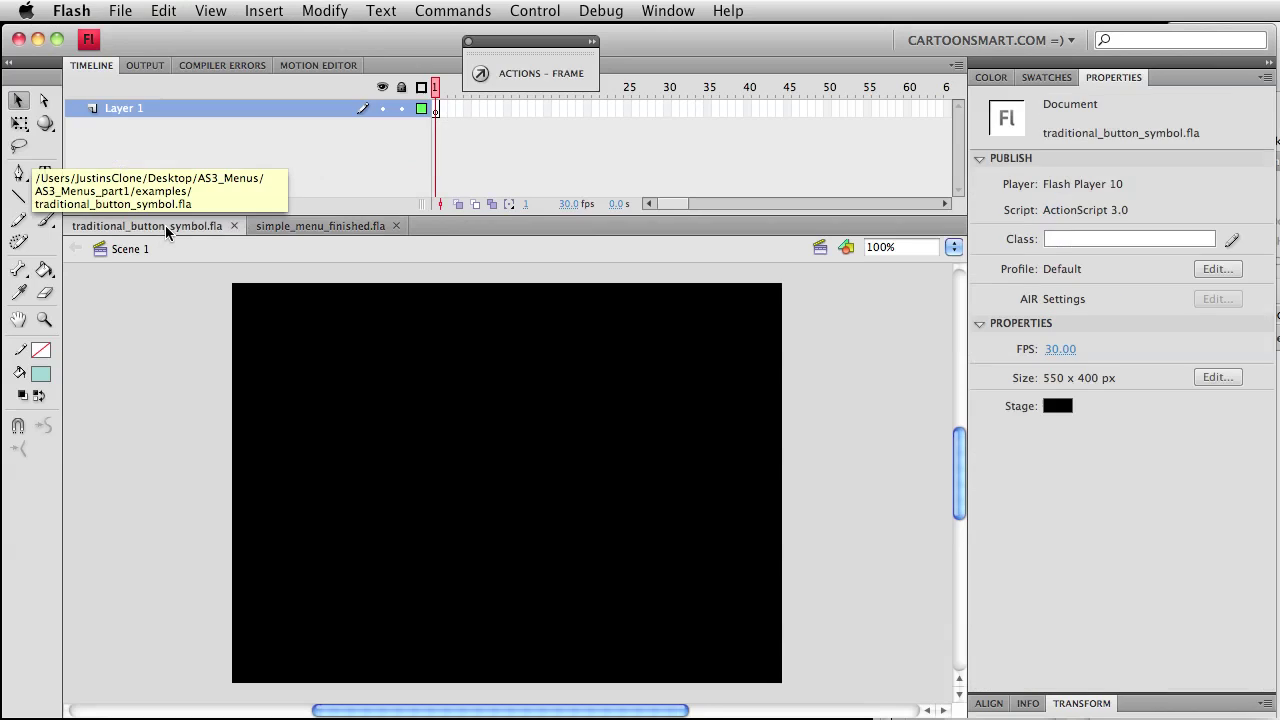
left_click(436, 108)
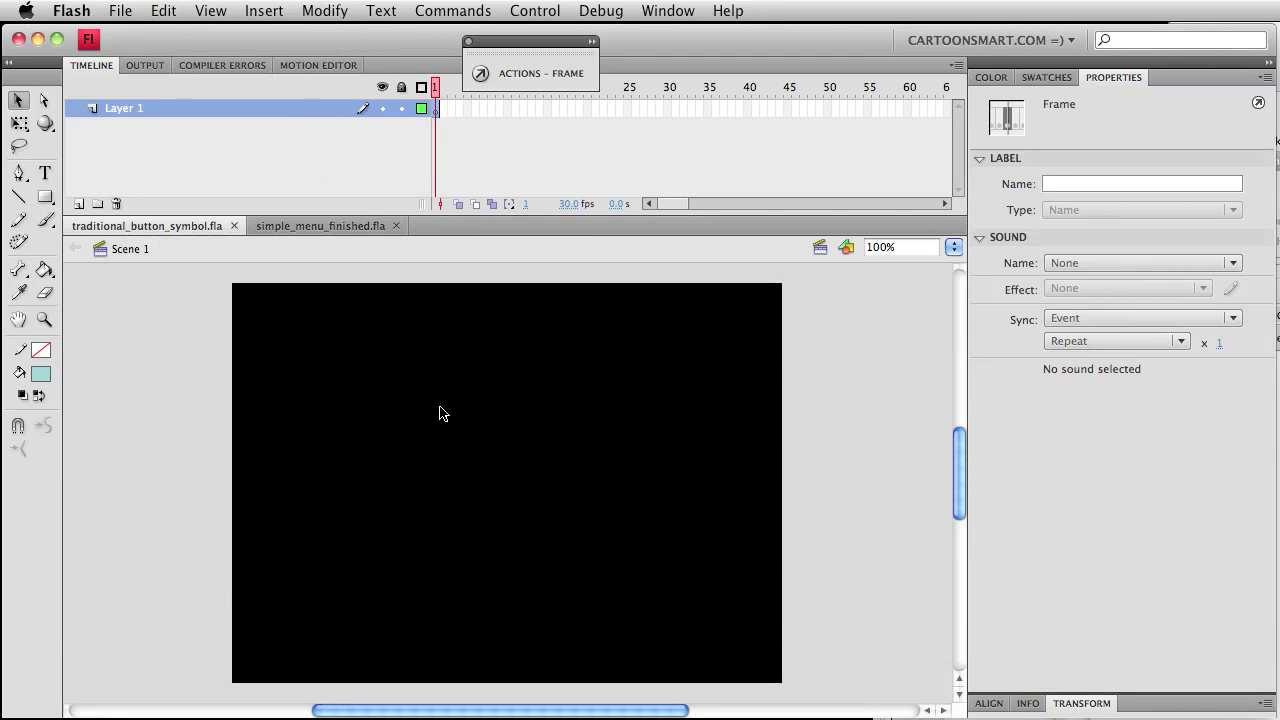
key("super+v")
key("super+z")
key("super+shift+v")
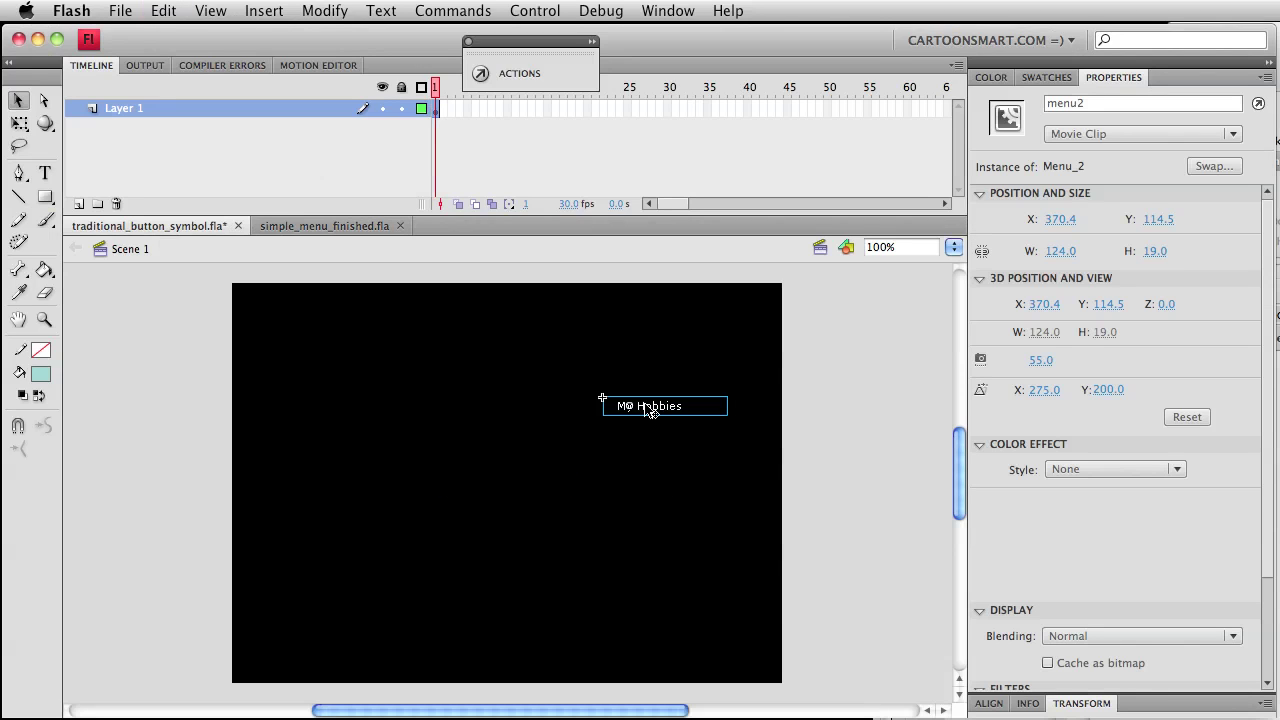
key("super+v")
Break apart the second copy, keep its My Hobbies text clip, and delete the background shape.
left_click_drag(509, 486, 415, 423)
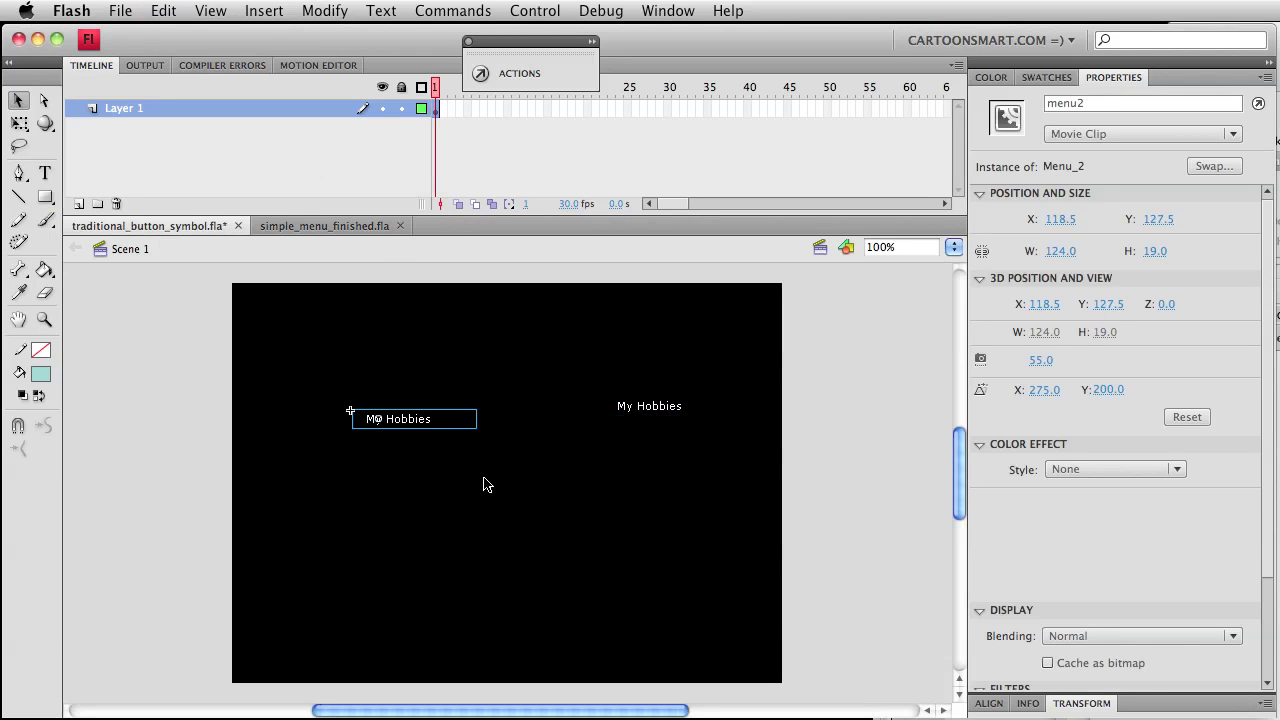
left_click(318, 10)
left_click(355, 85)
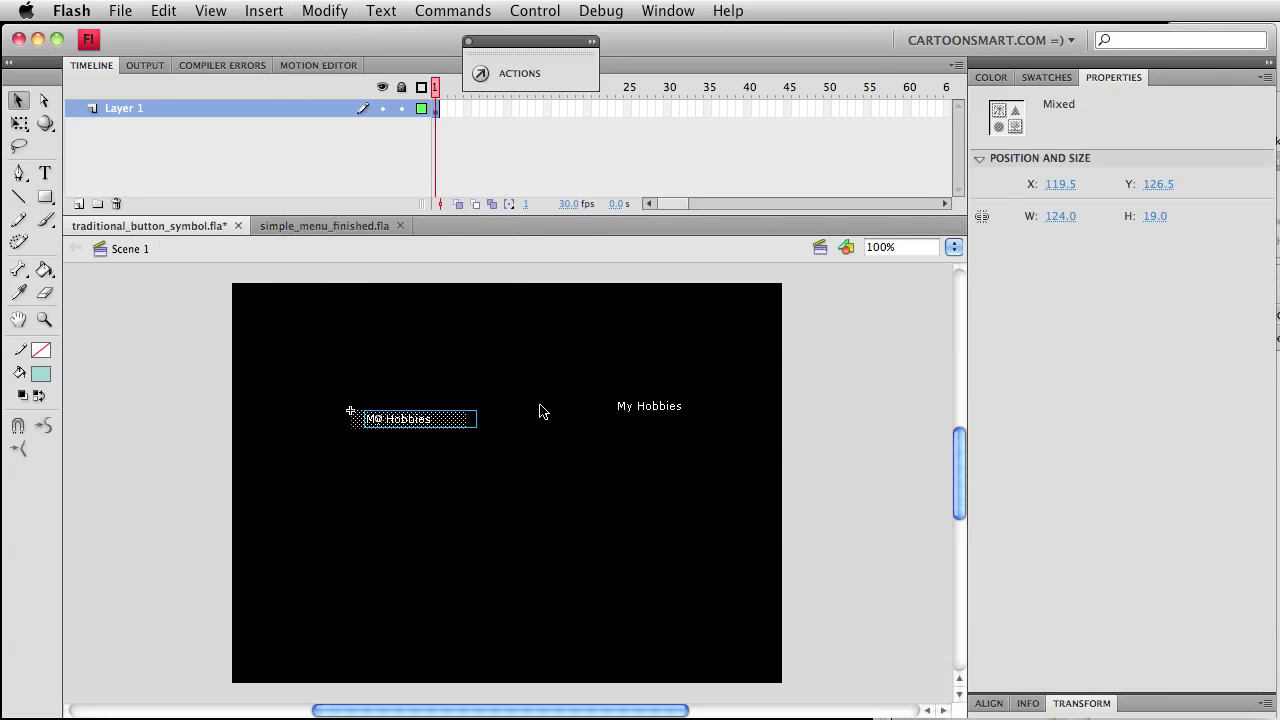
left_click(537, 411)
left_click(405, 426)
left_click_drag(412, 428, 415, 398)
left_click(415, 419)
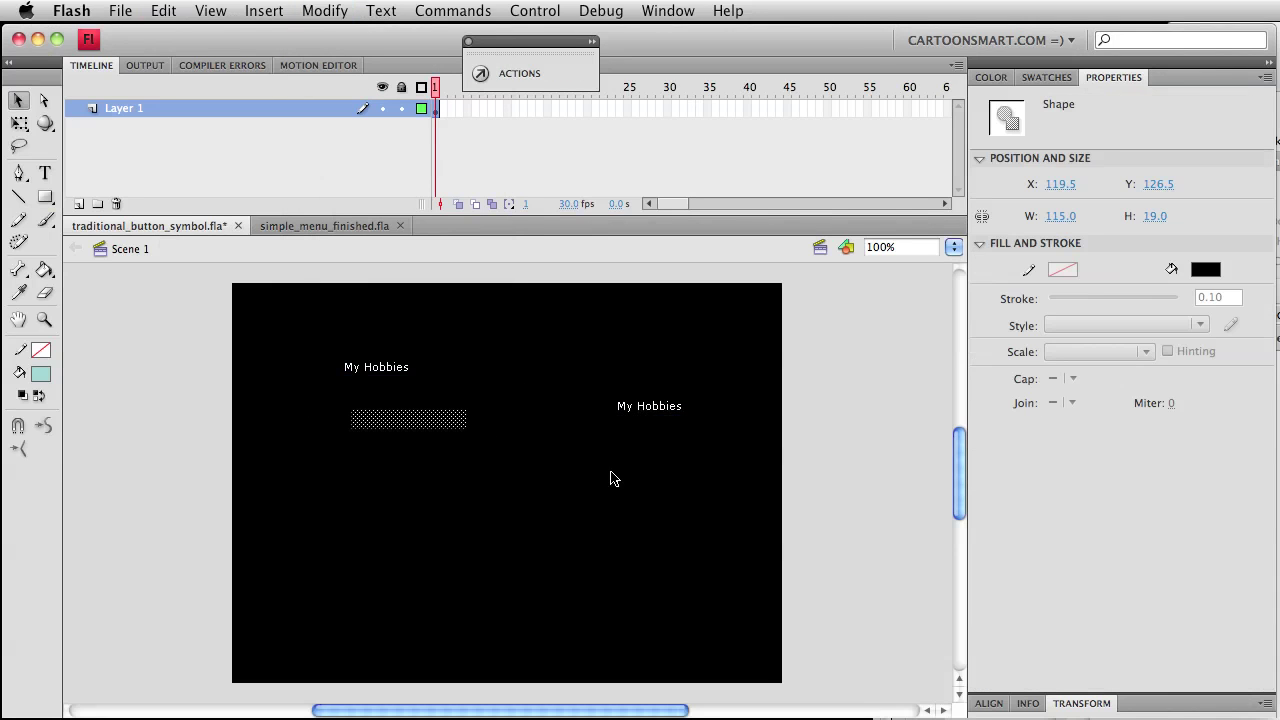
key("Delete")
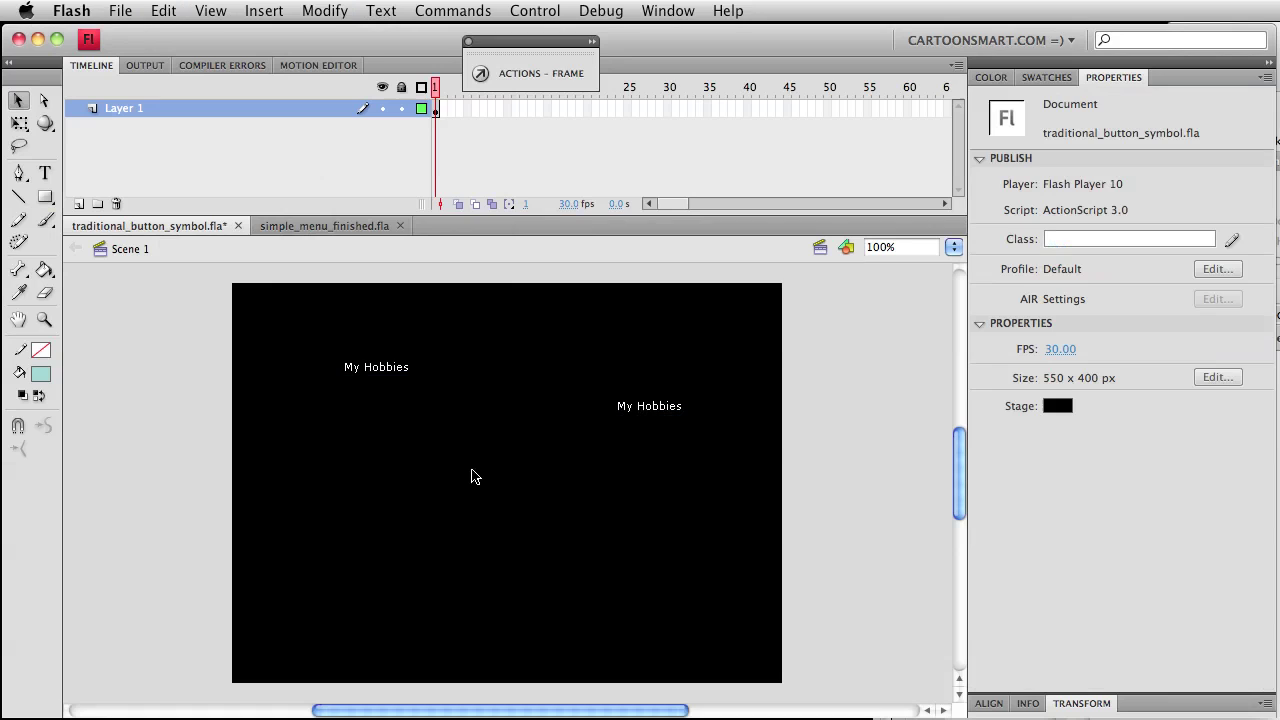
left_click(394, 366)
Use Modify > Convert to Symbol to make the text clip a Button named 'traditional_button', then save.
left_click(325, 11)
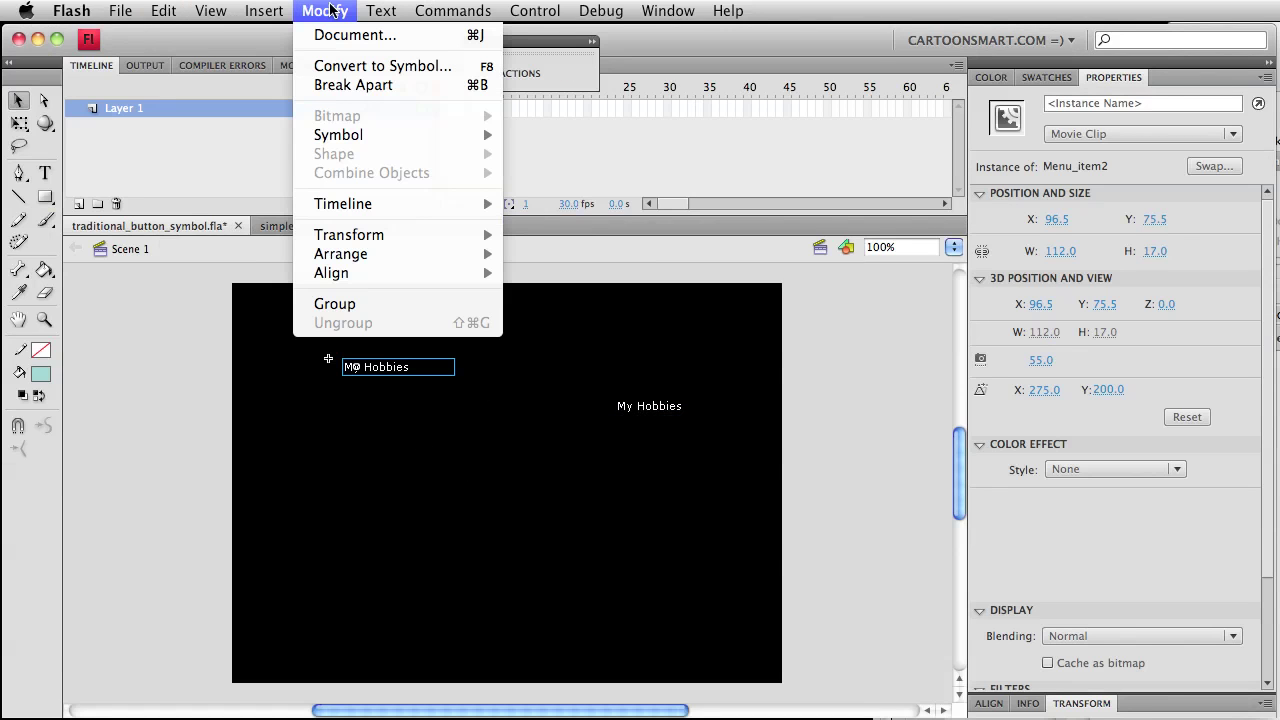
left_click(355, 66)
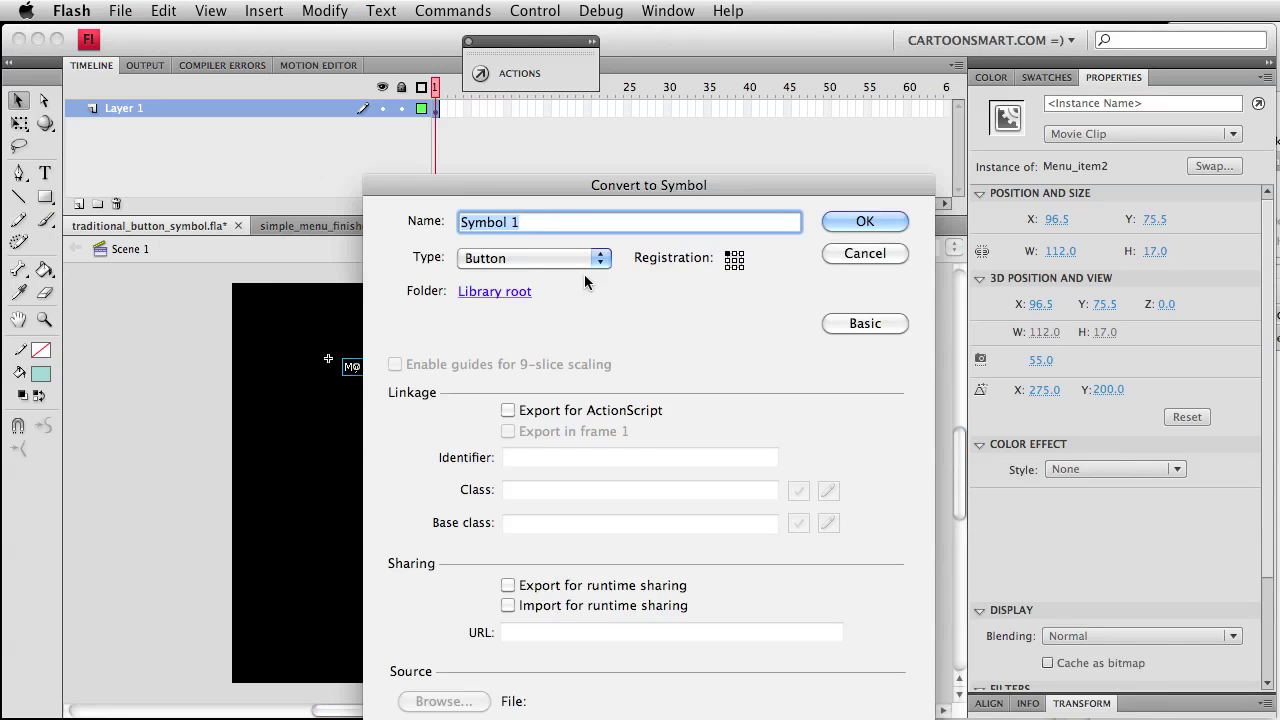
left_click(575, 259)
left_click(500, 240)
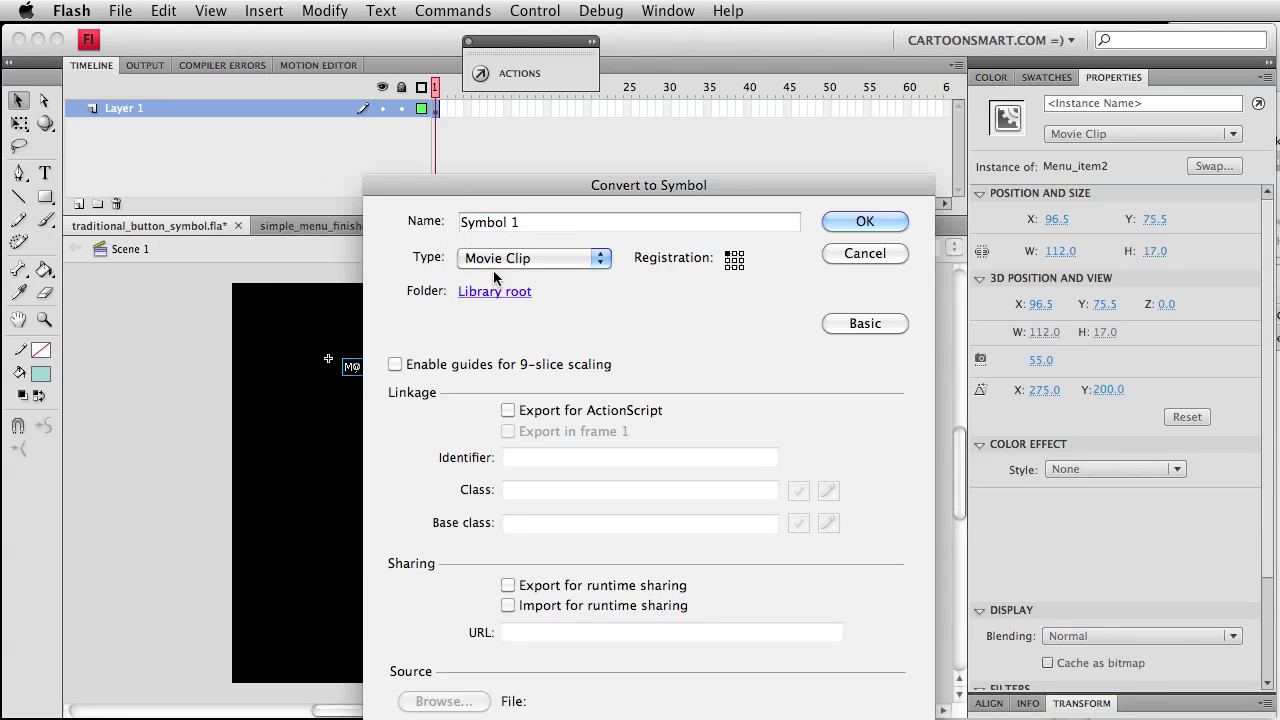
left_click(518, 260)
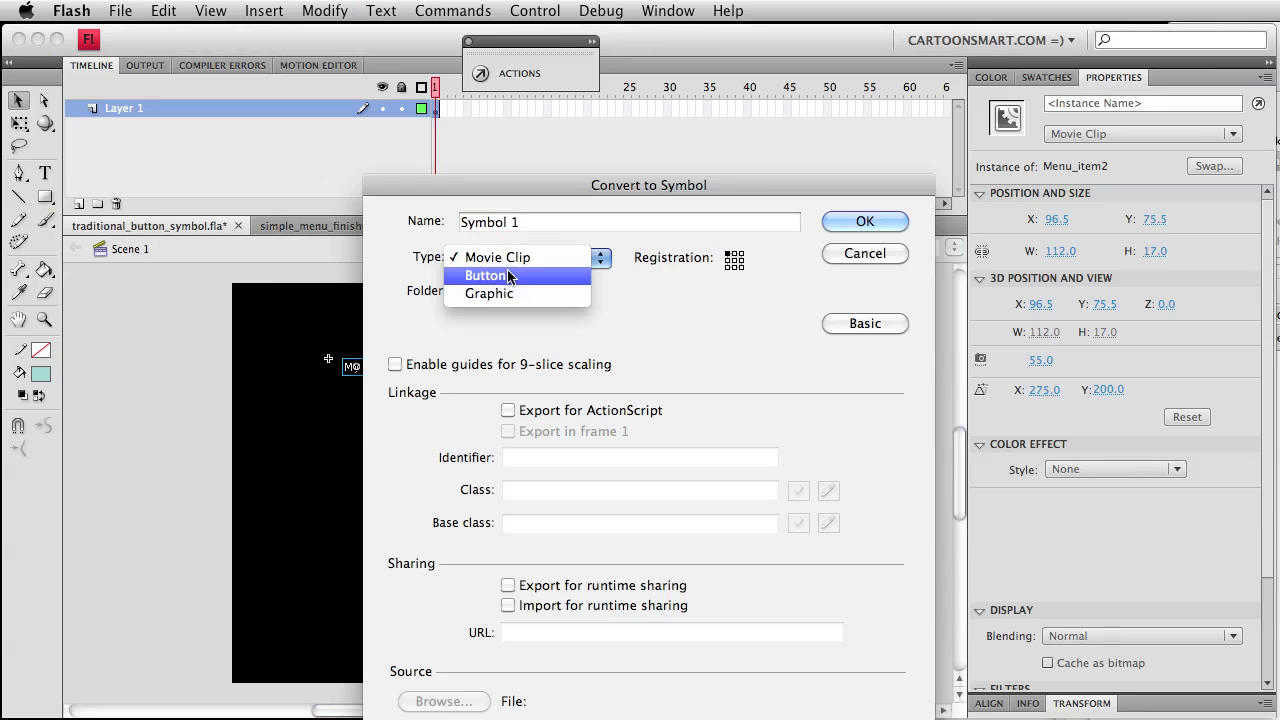
left_click(508, 276)
left_click_drag(550, 227, 369, 203)
type("traditio")
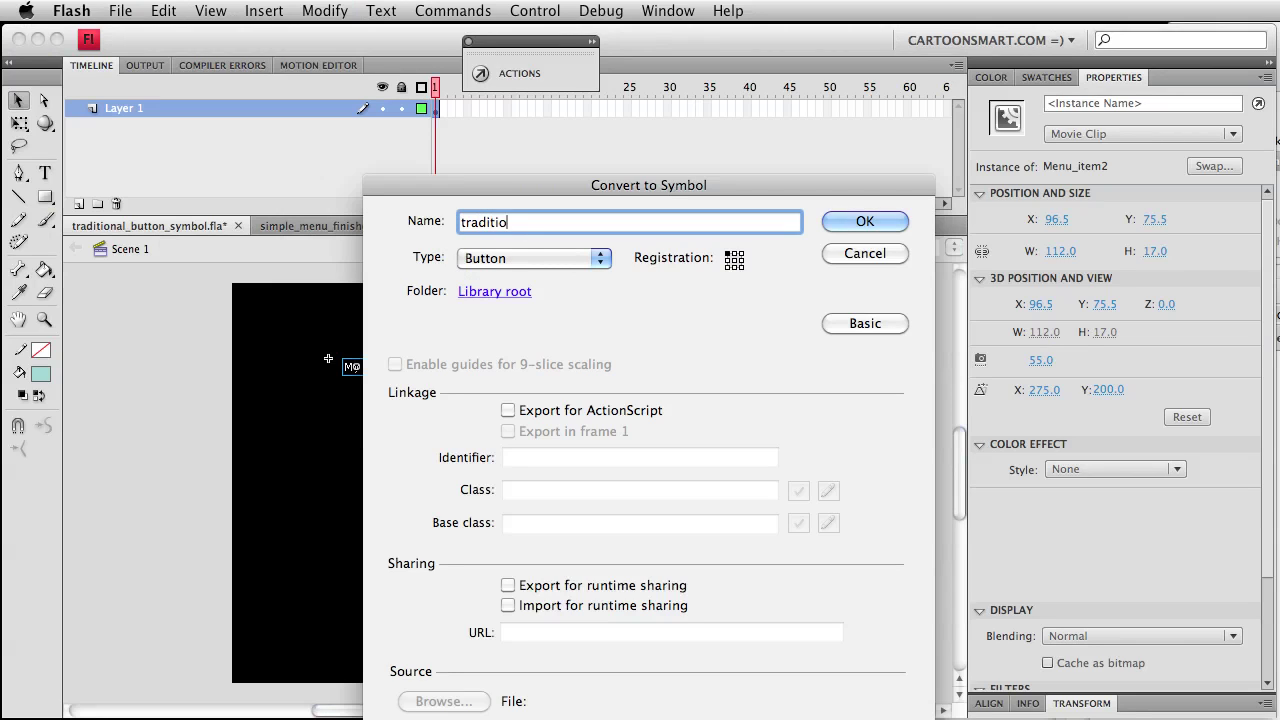
type("nal_button")
key("Return")
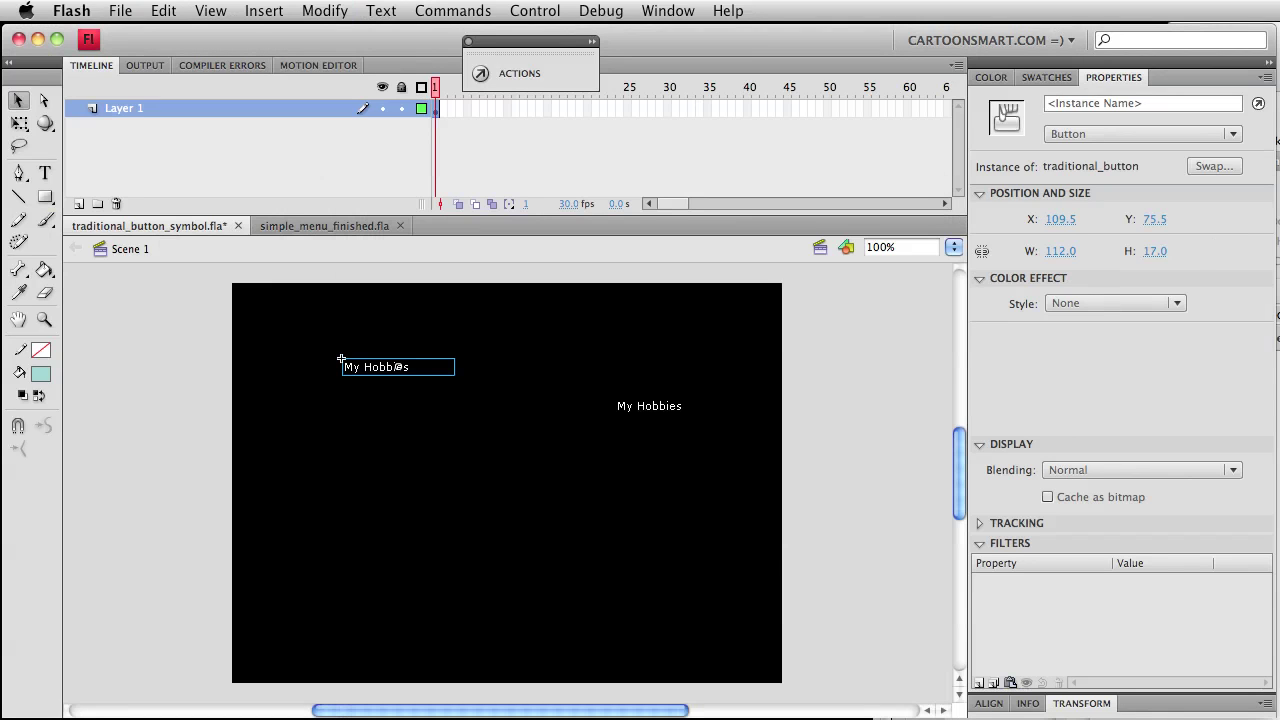
key("super+s")
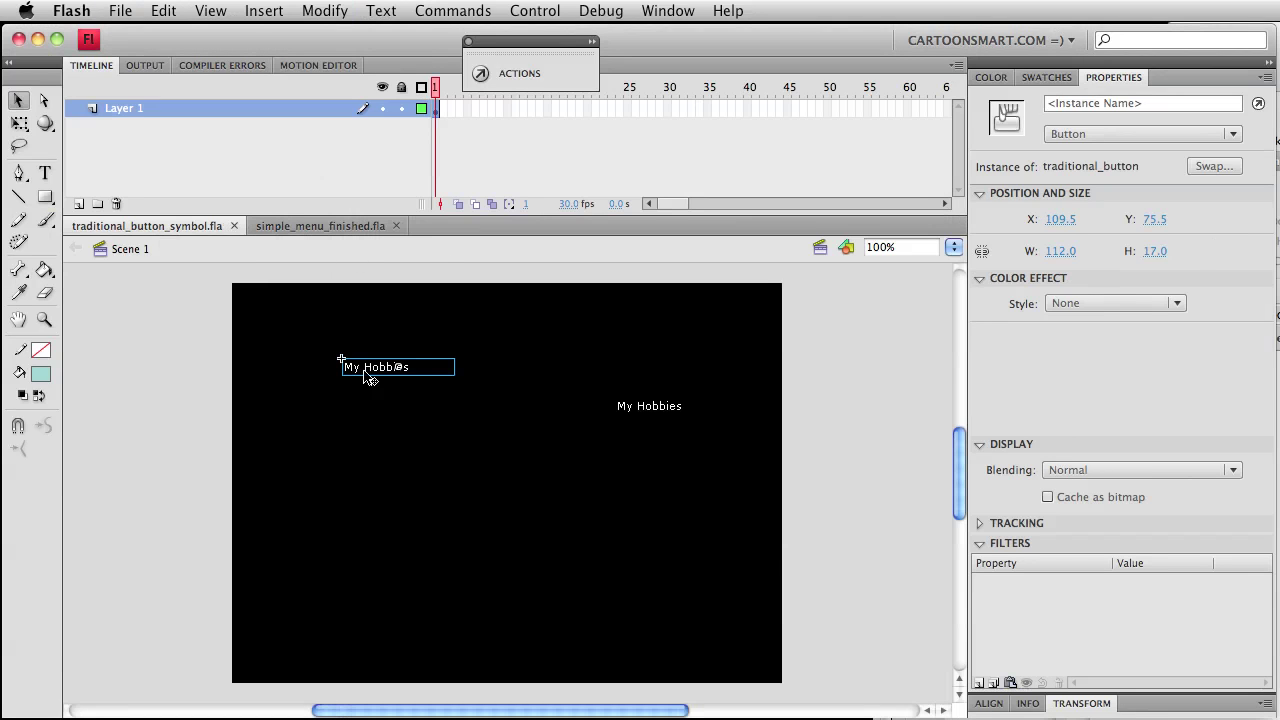
Inside traditional_button, add Layer 1 keyframes for the Over and Down states with F6.
double_click(370, 374)
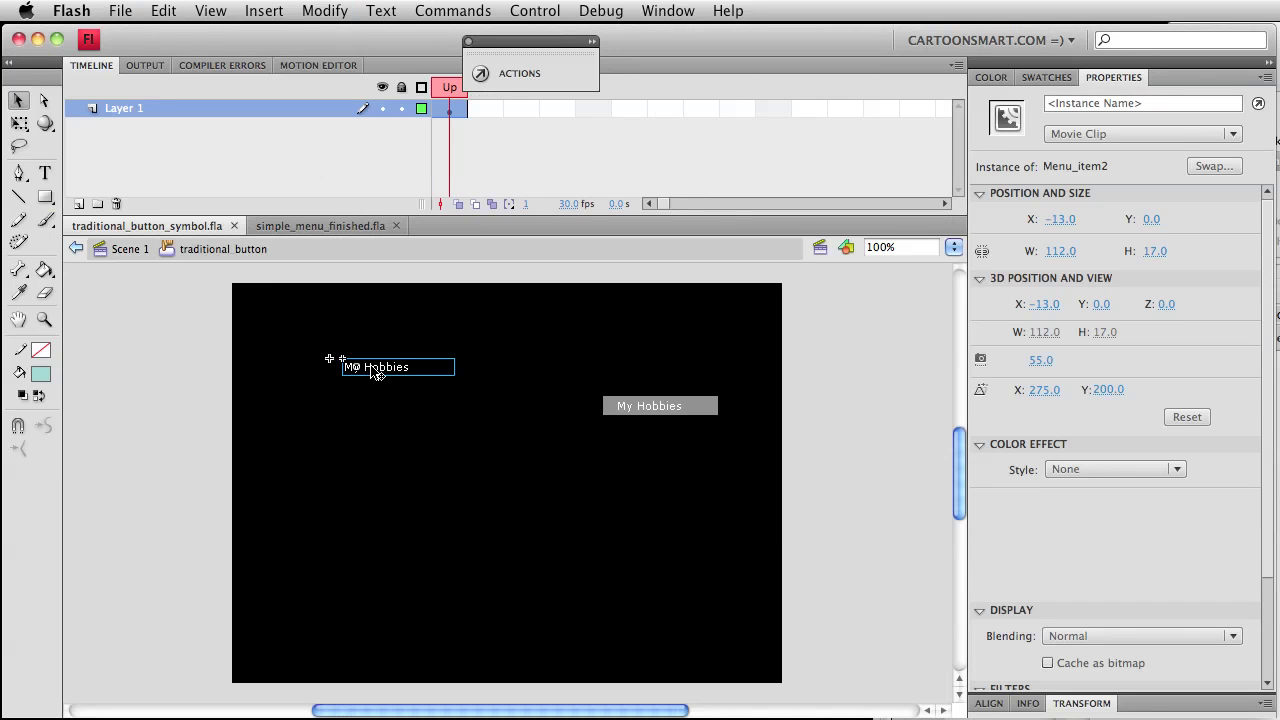
left_click_drag(543, 45, 816, 141)
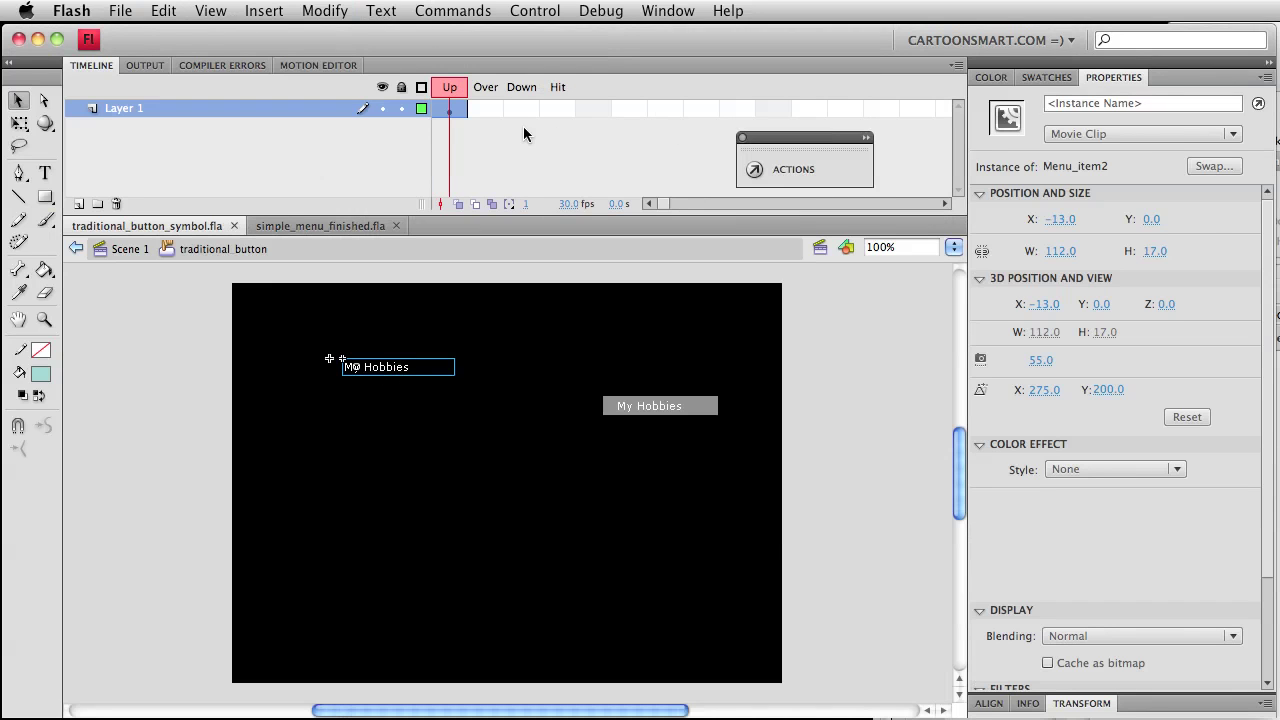
left_click(481, 118)
left_click(544, 105)
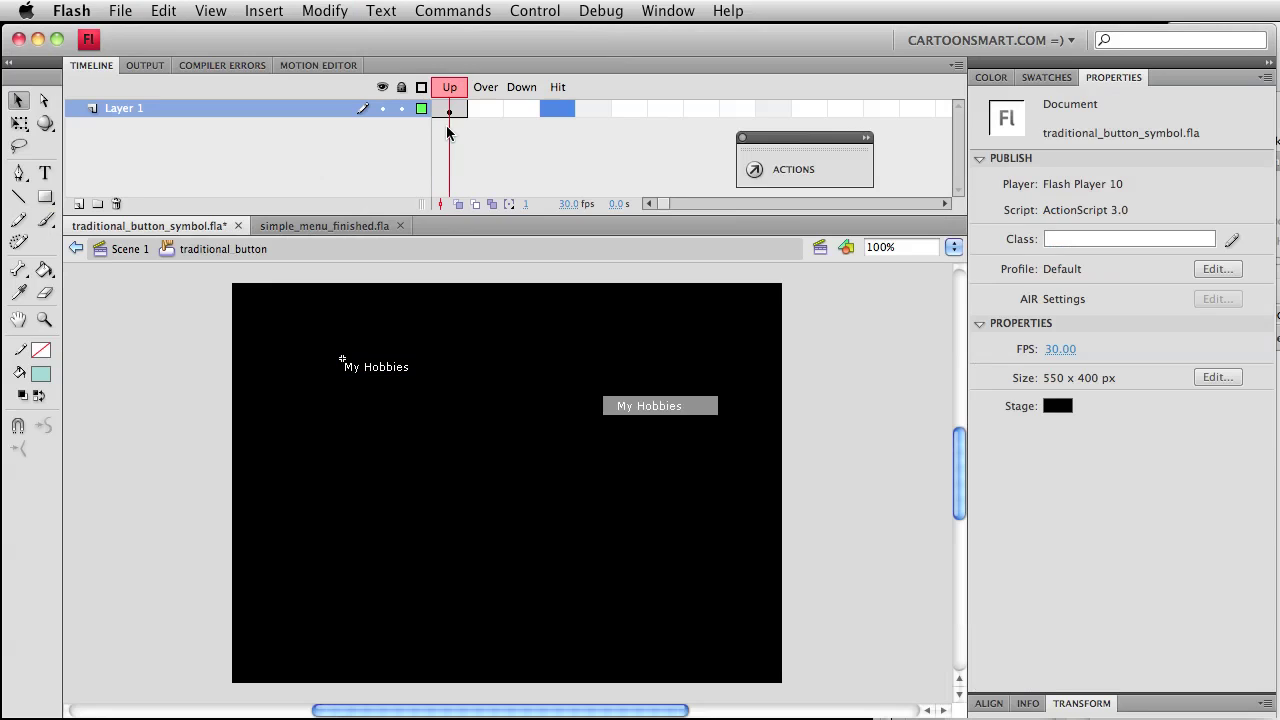
left_click(487, 108)
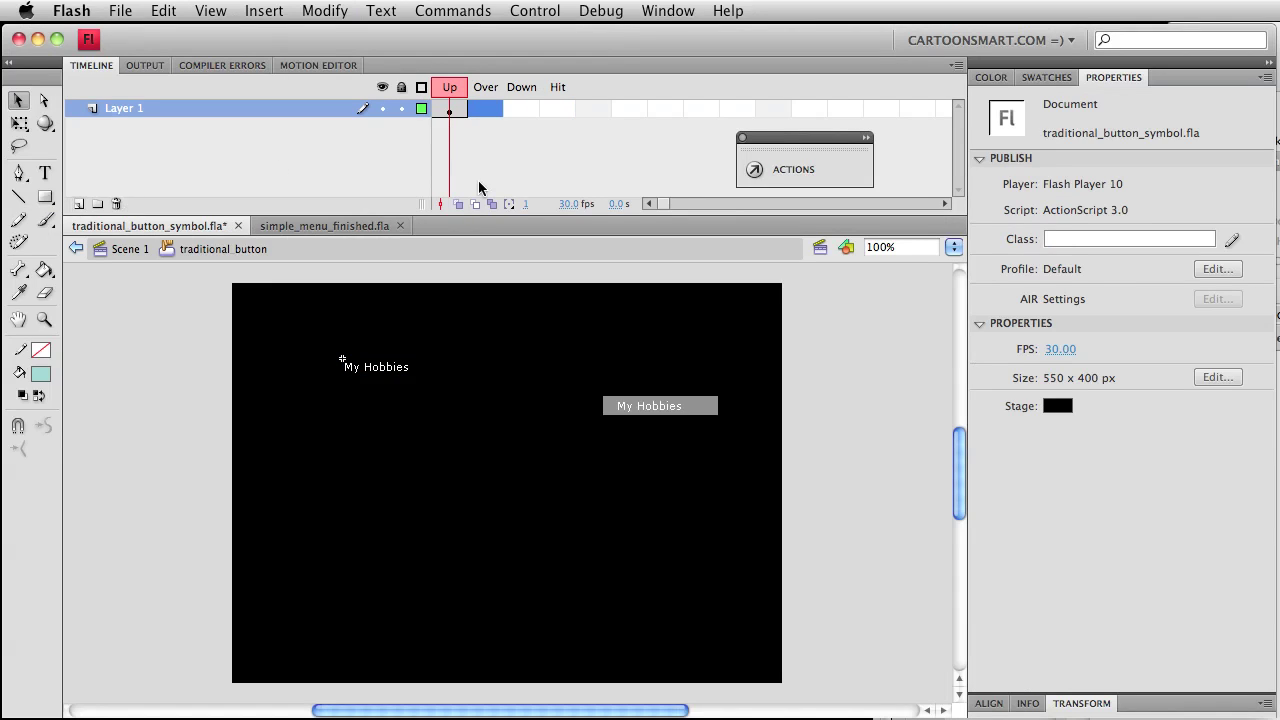
key("F6")
key("F6")
key("F6")
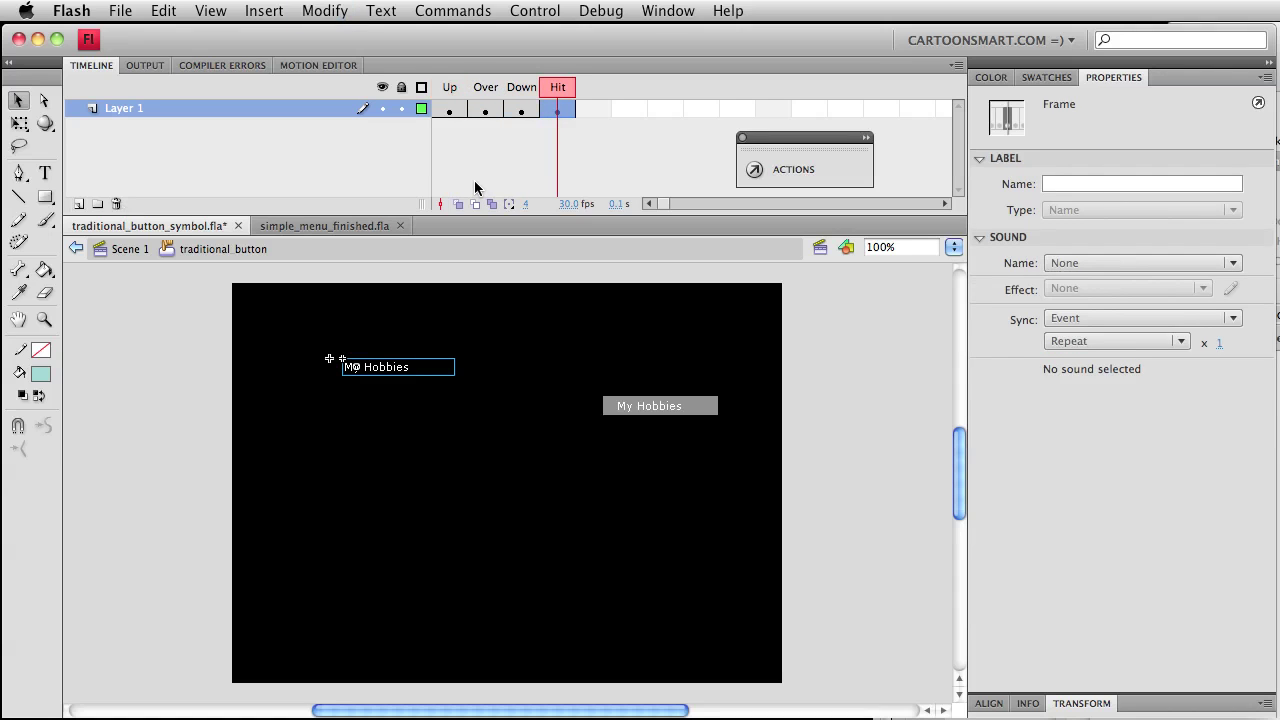
Insert Layer 2 and drag it beneath Layer 1.
left_click(79, 203)
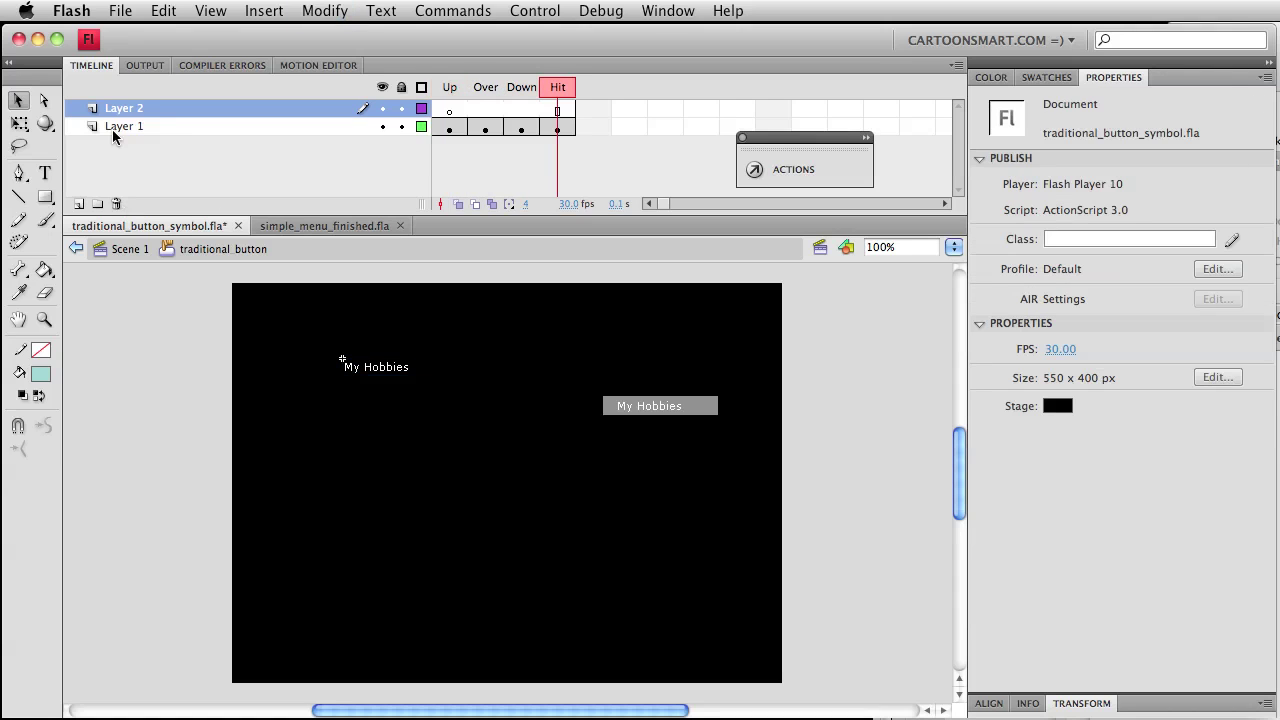
left_click_drag(127, 116, 213, 140)
left_click(561, 151)
left_click(557, 109)
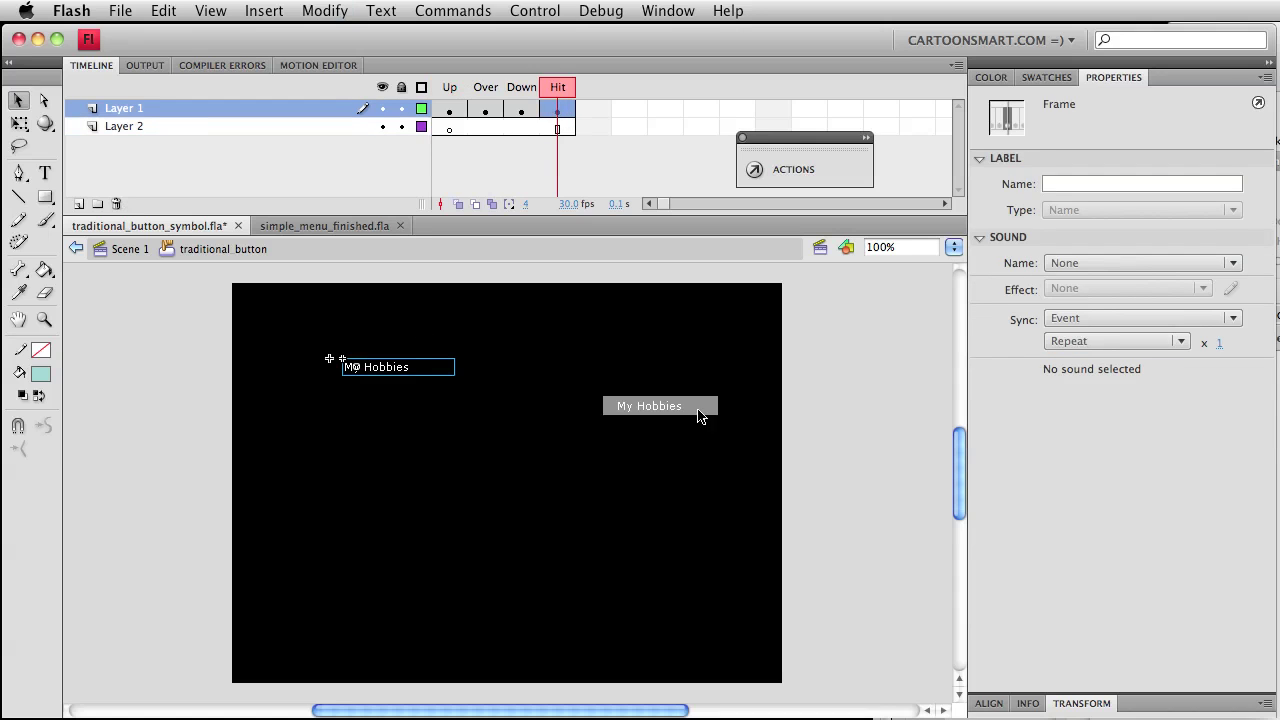
In the Menu 2 symbol, select the highlight rectangle behind the Menu_item2 text.
left_click(658, 369)
double_click(658, 369)
left_click(634, 420)
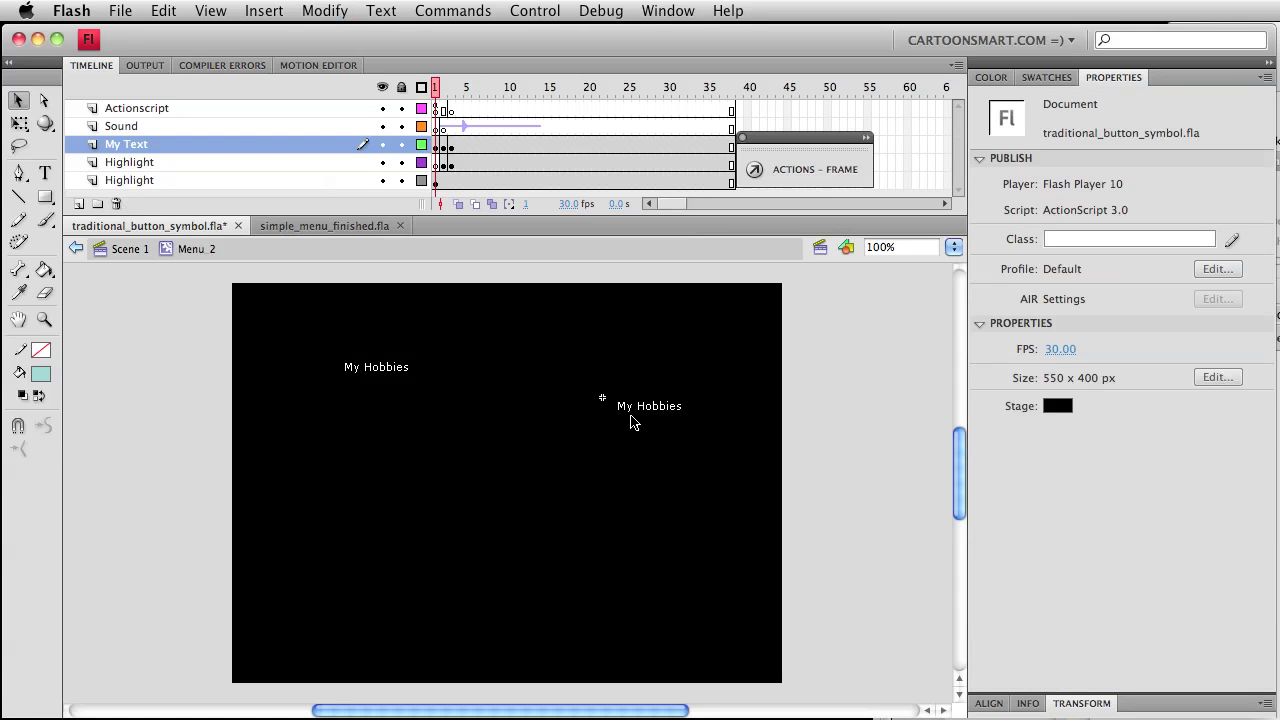
left_click(455, 183)
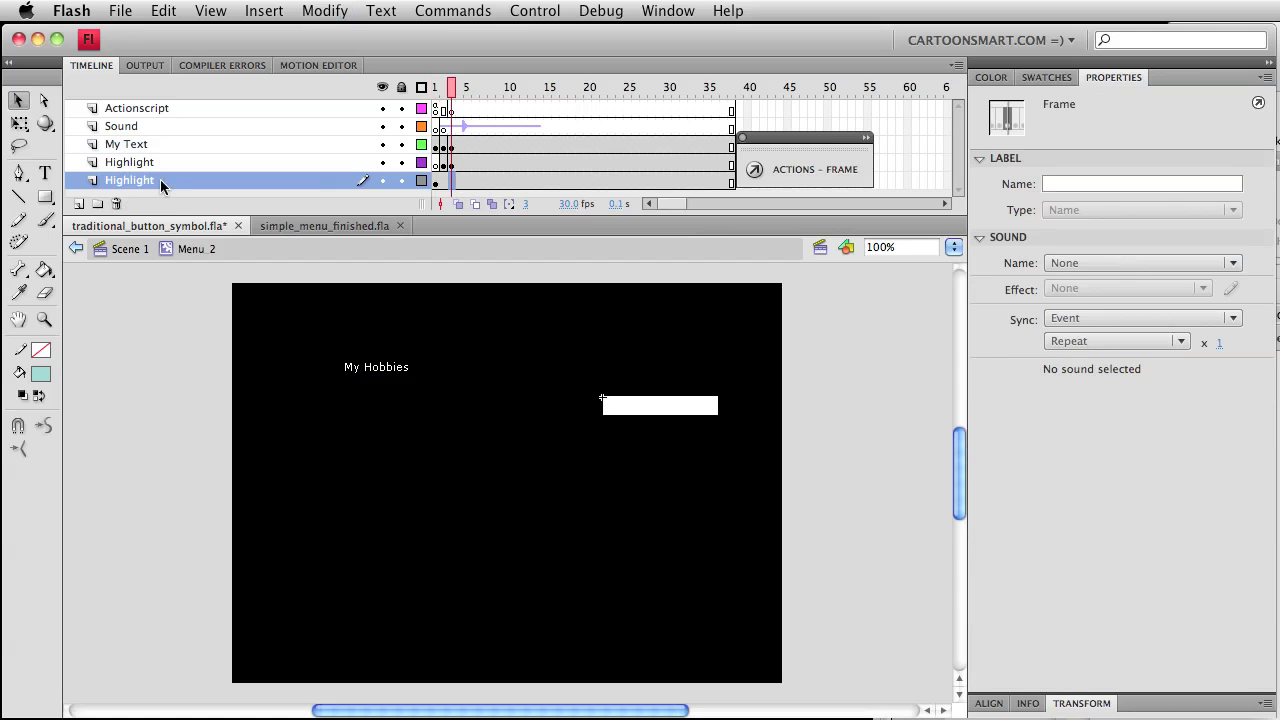
left_click(163, 182)
left_click(616, 406)
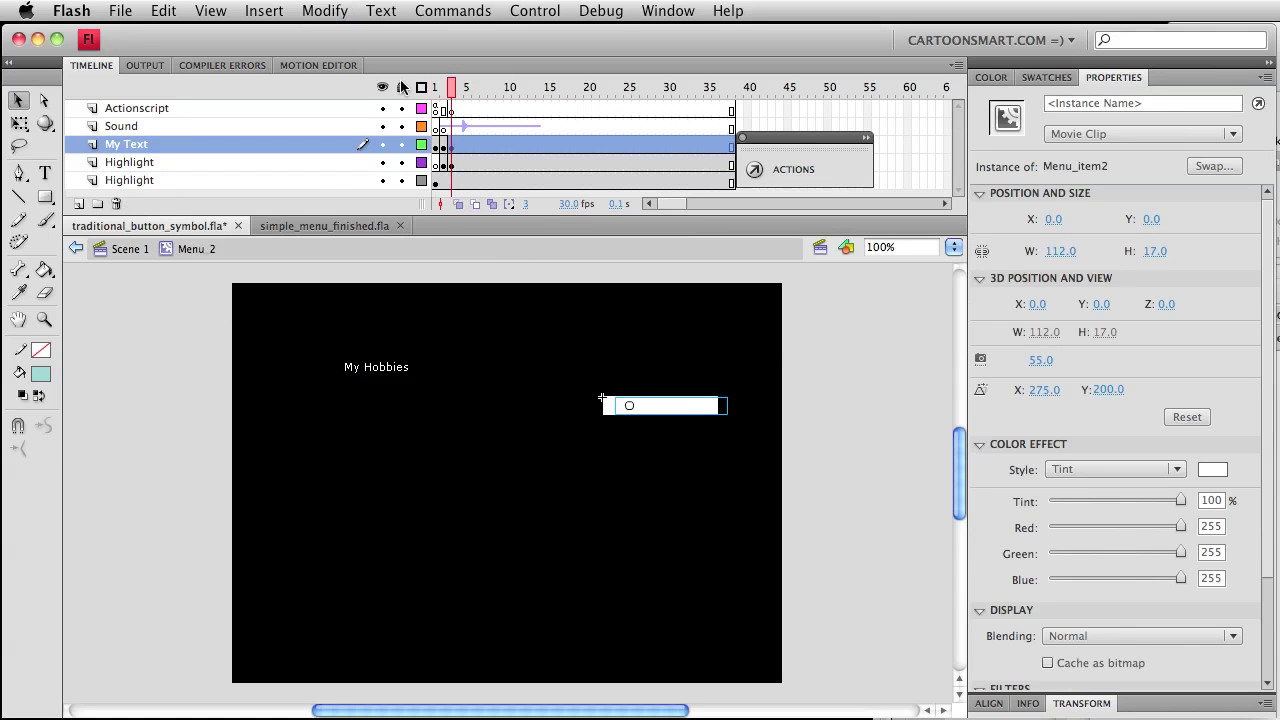
left_click_drag(450, 88, 436, 88)
left_click(616, 405)
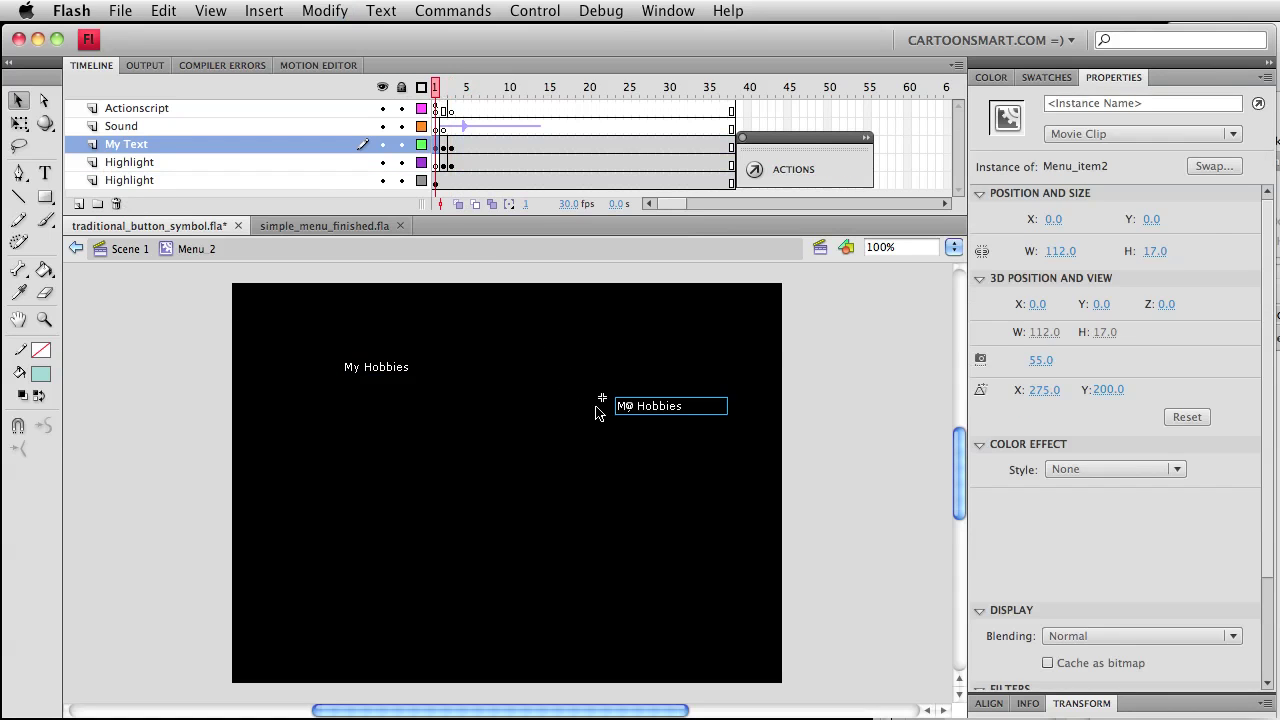
left_click(609, 417)
left_click(610, 405)
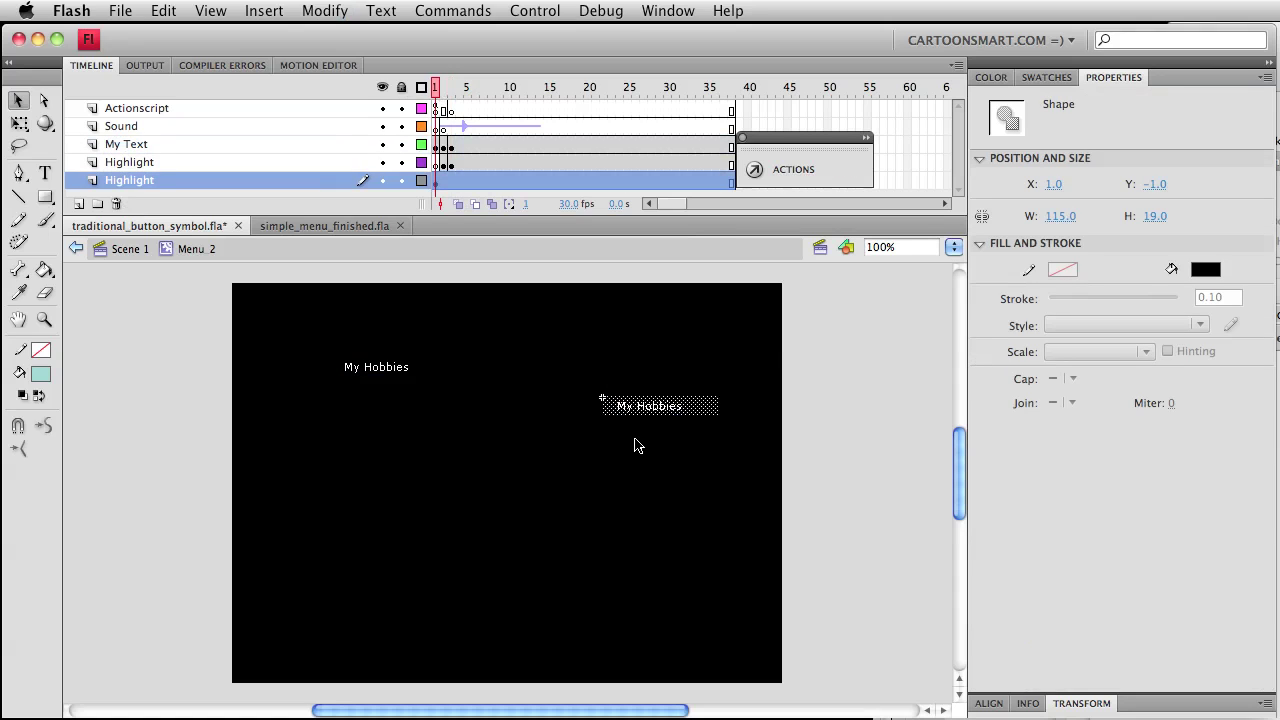
Paste the rectangle into traditional_button's Layer 2 Hit frame, positioned over the My Hobbies text.
left_click(128, 249)
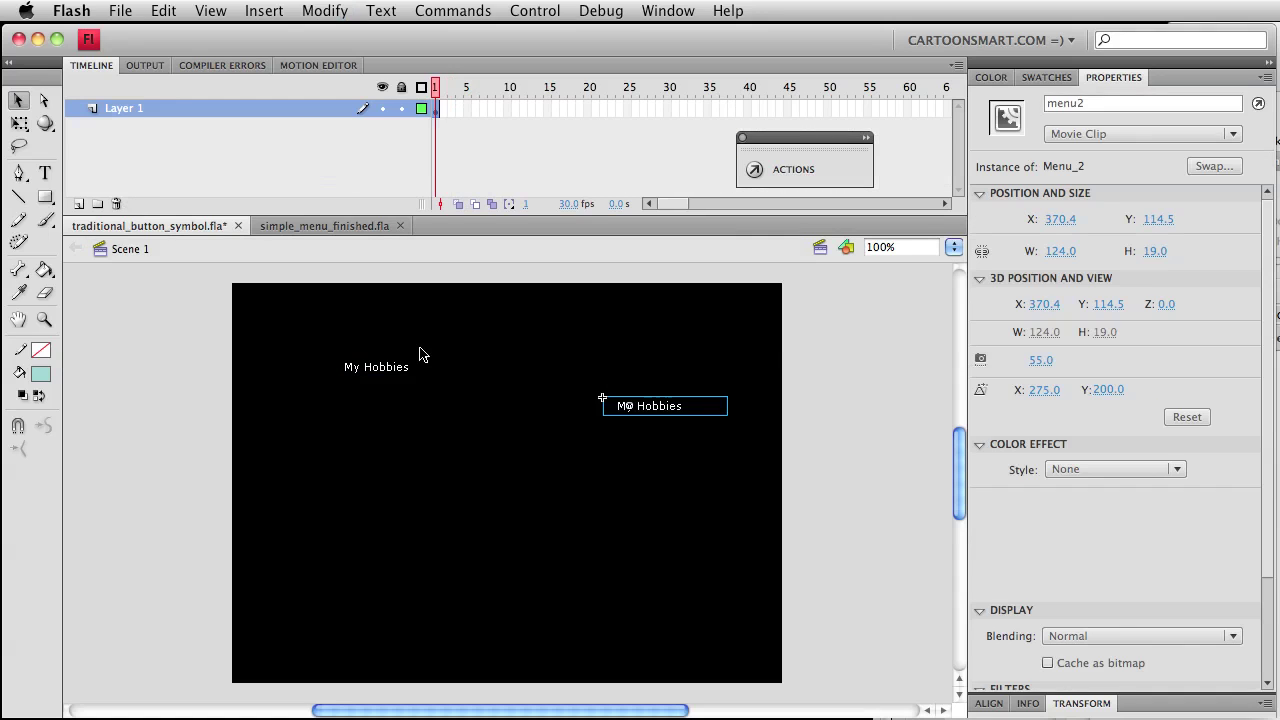
double_click(375, 369)
left_click(557, 129)
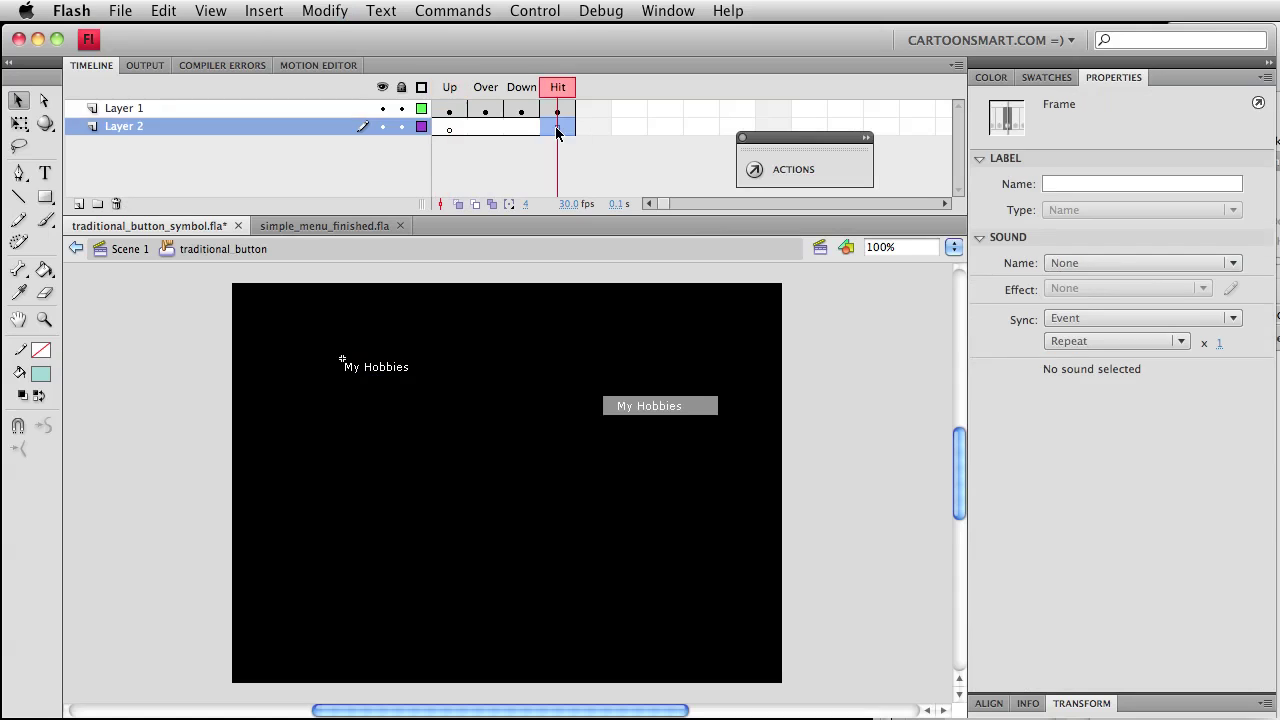
key("super+v")
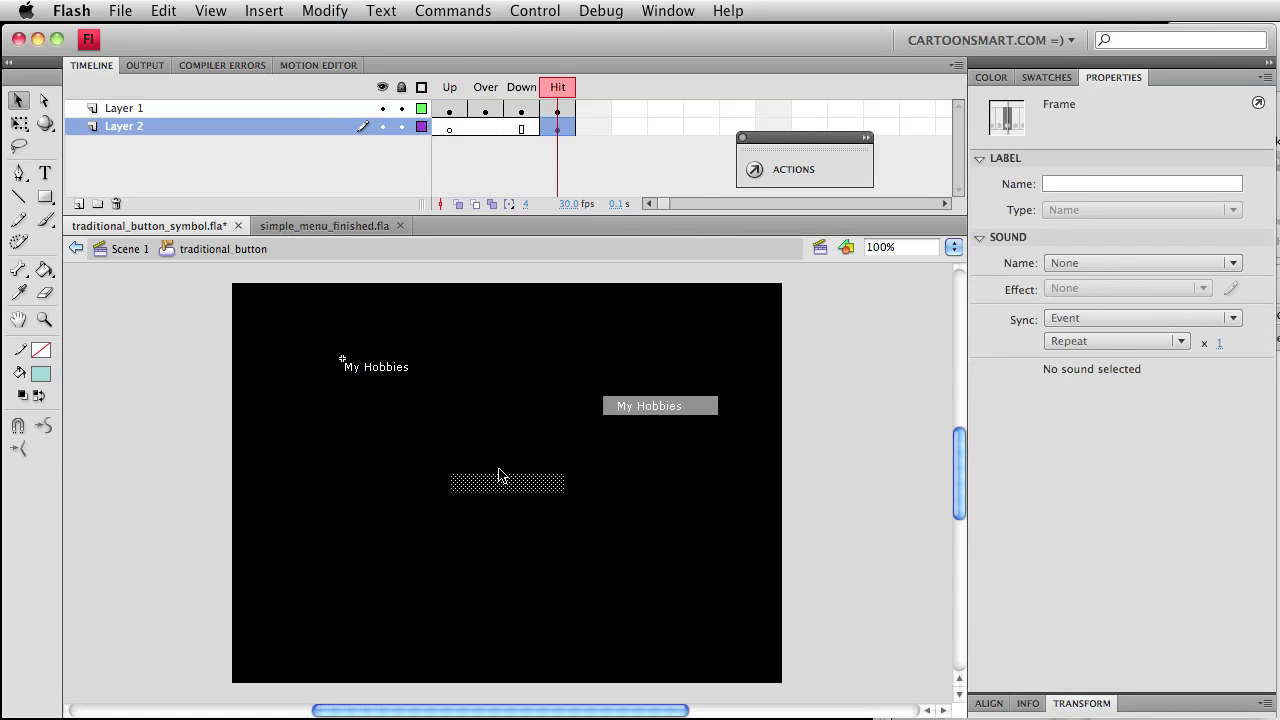
left_click_drag(503, 476, 385, 380)
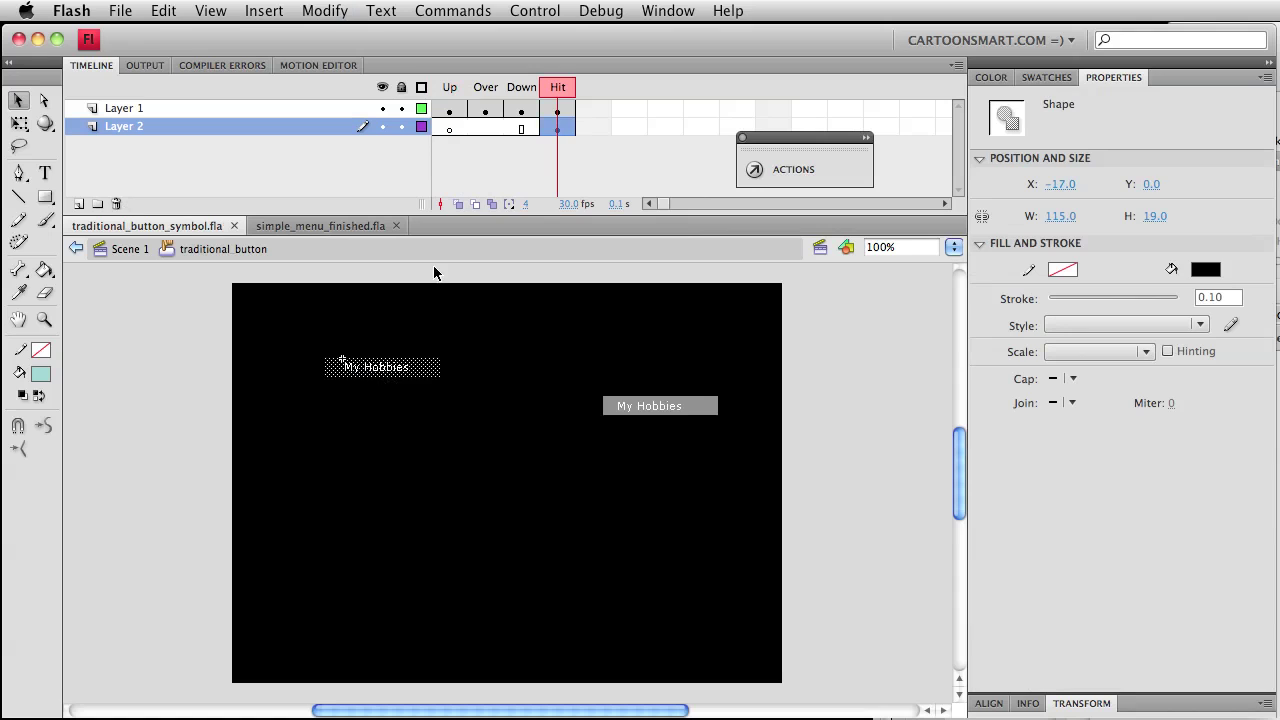
left_click(485, 87)
In menu2 at frame 2, lock My Text and select the animated highlight clip.
left_click(427, 363)
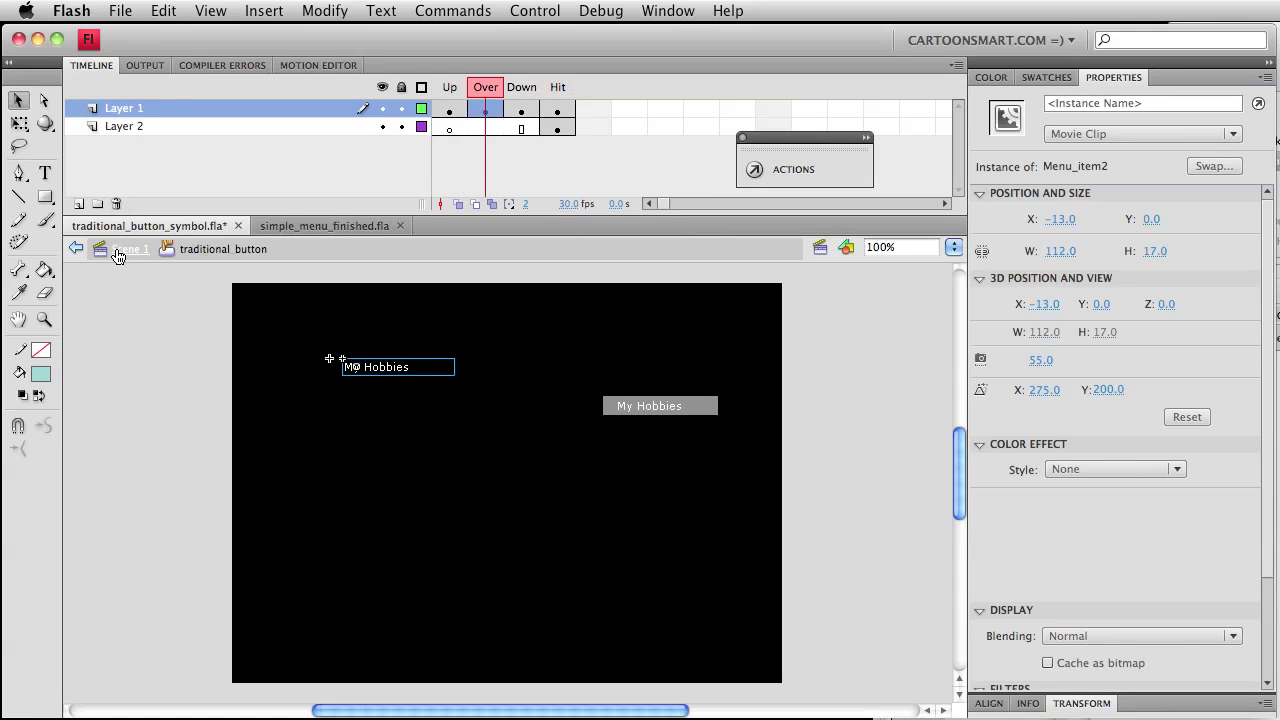
double_click(663, 466)
left_click(652, 408)
double_click(652, 408)
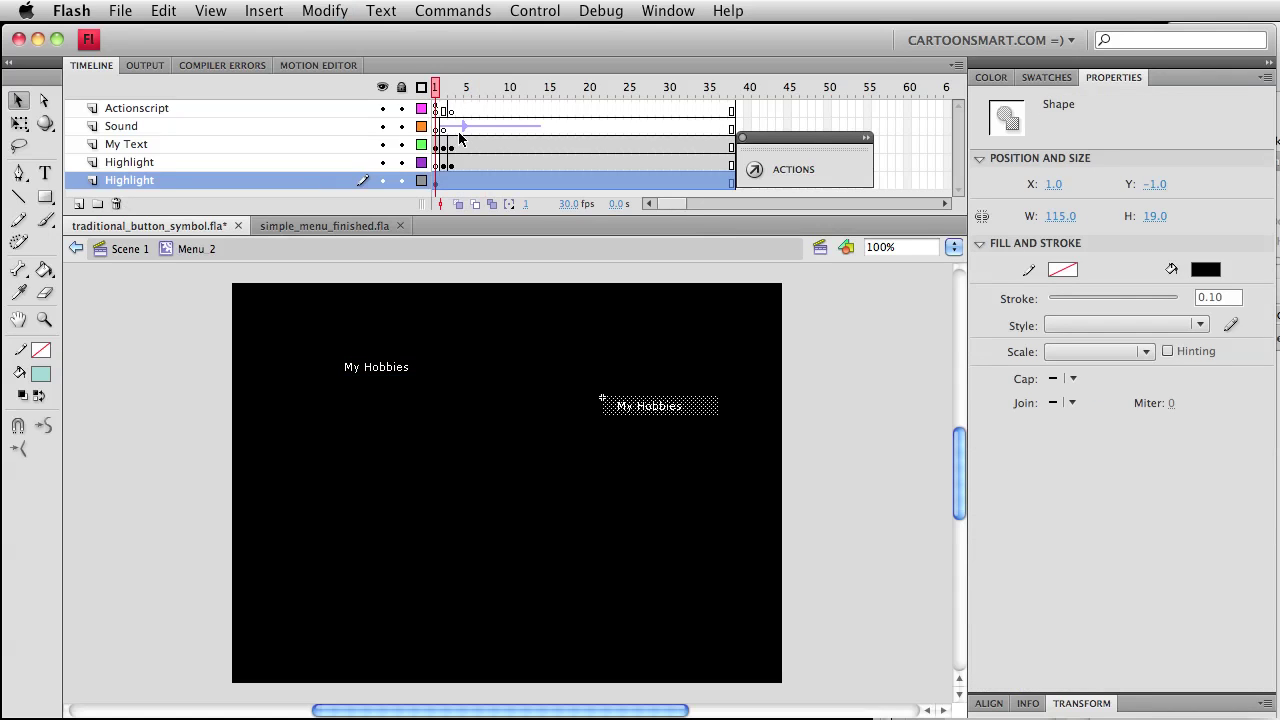
left_click(442, 87)
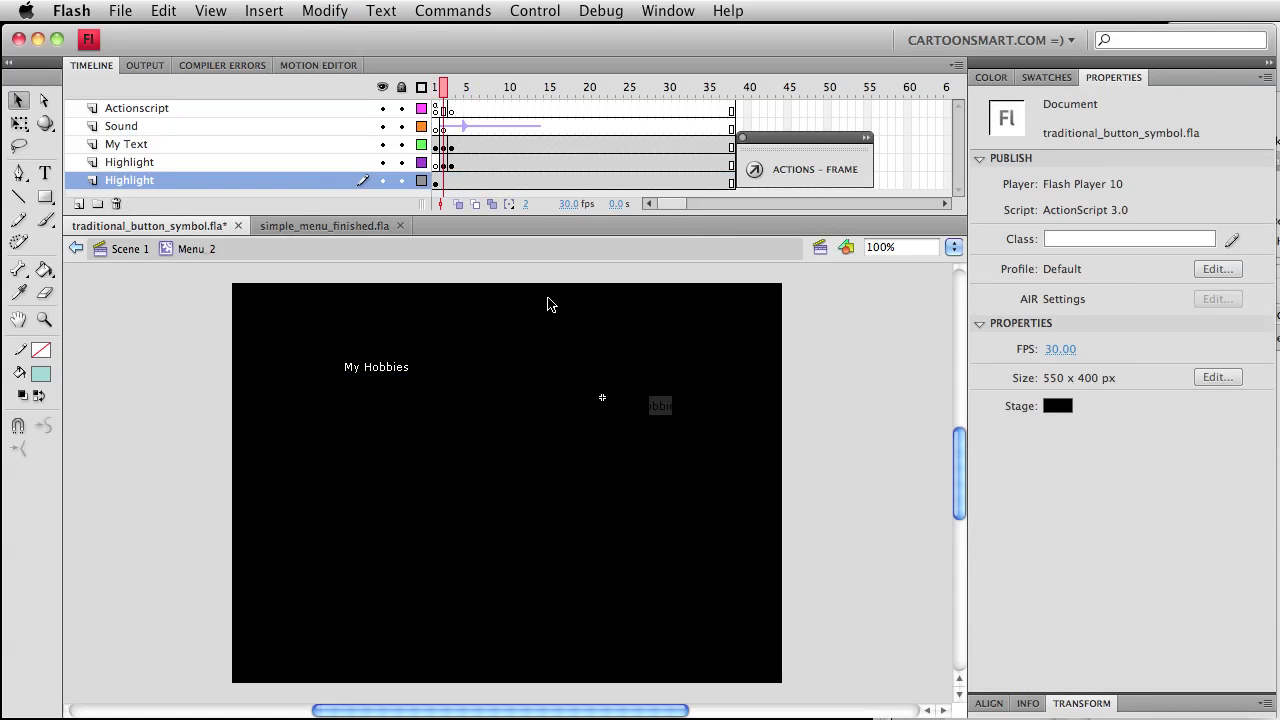
left_click(447, 163)
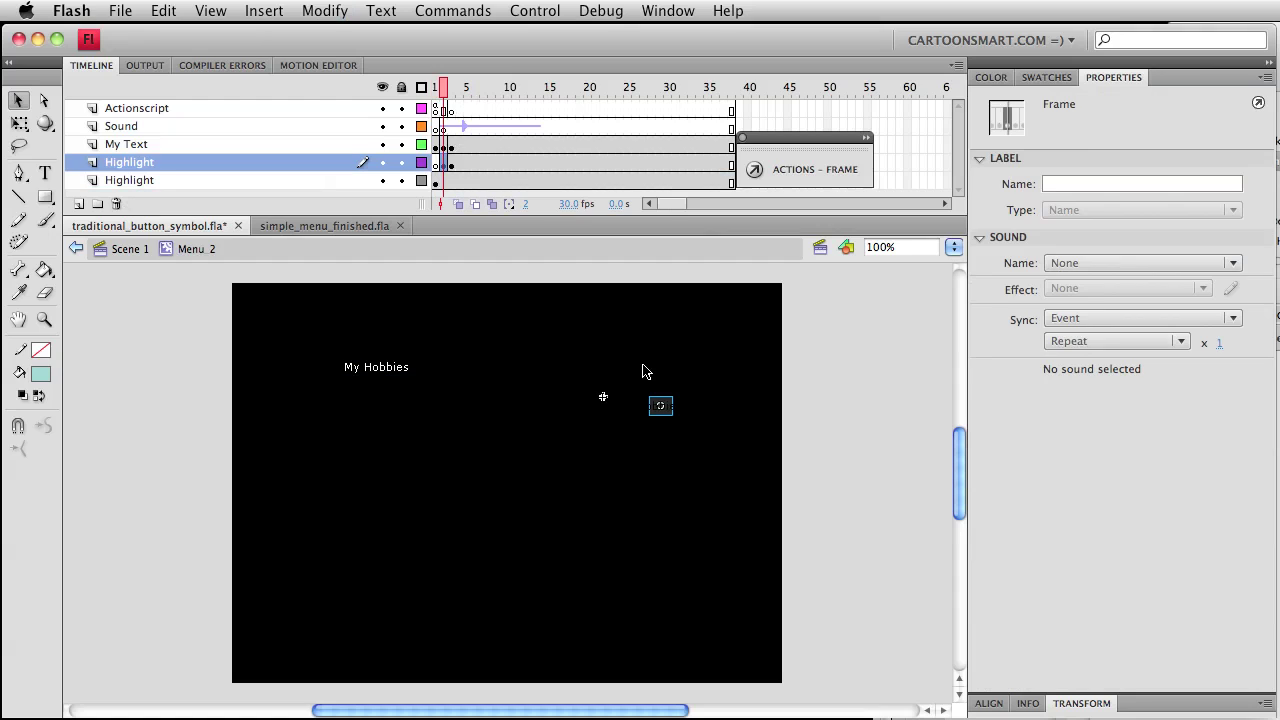
left_click(655, 413)
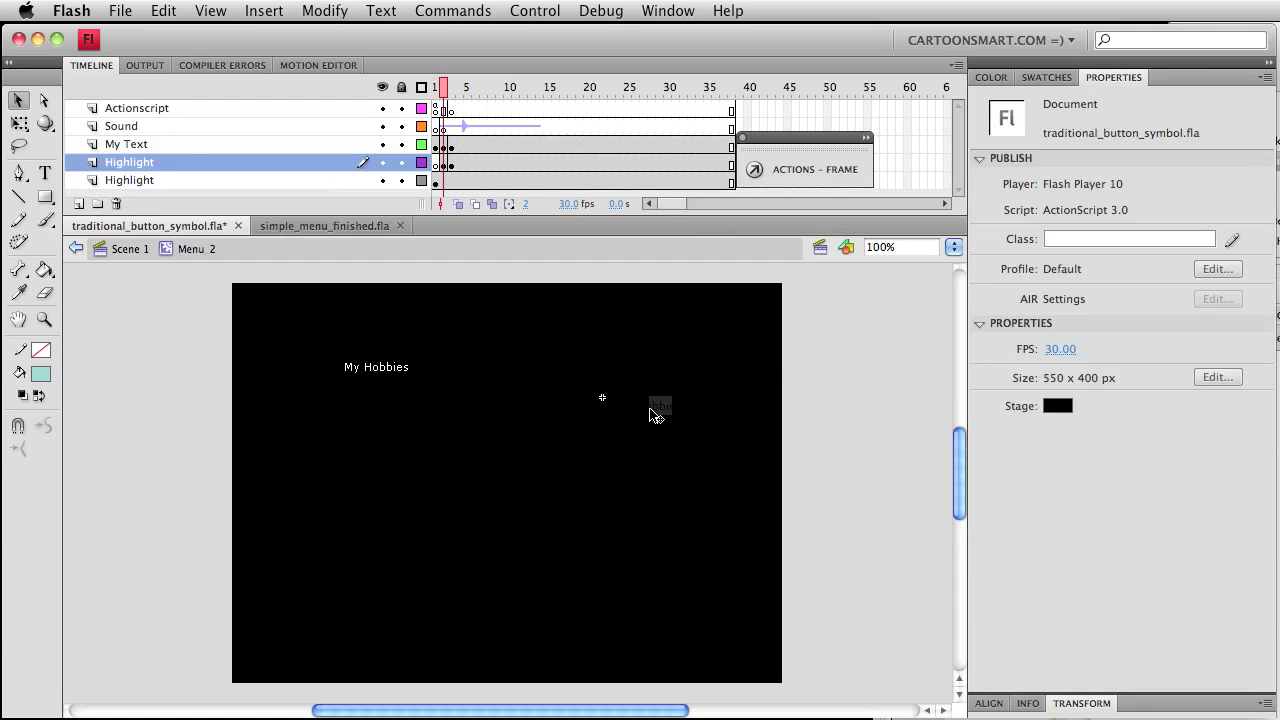
left_click(401, 144)
left_click(657, 413)
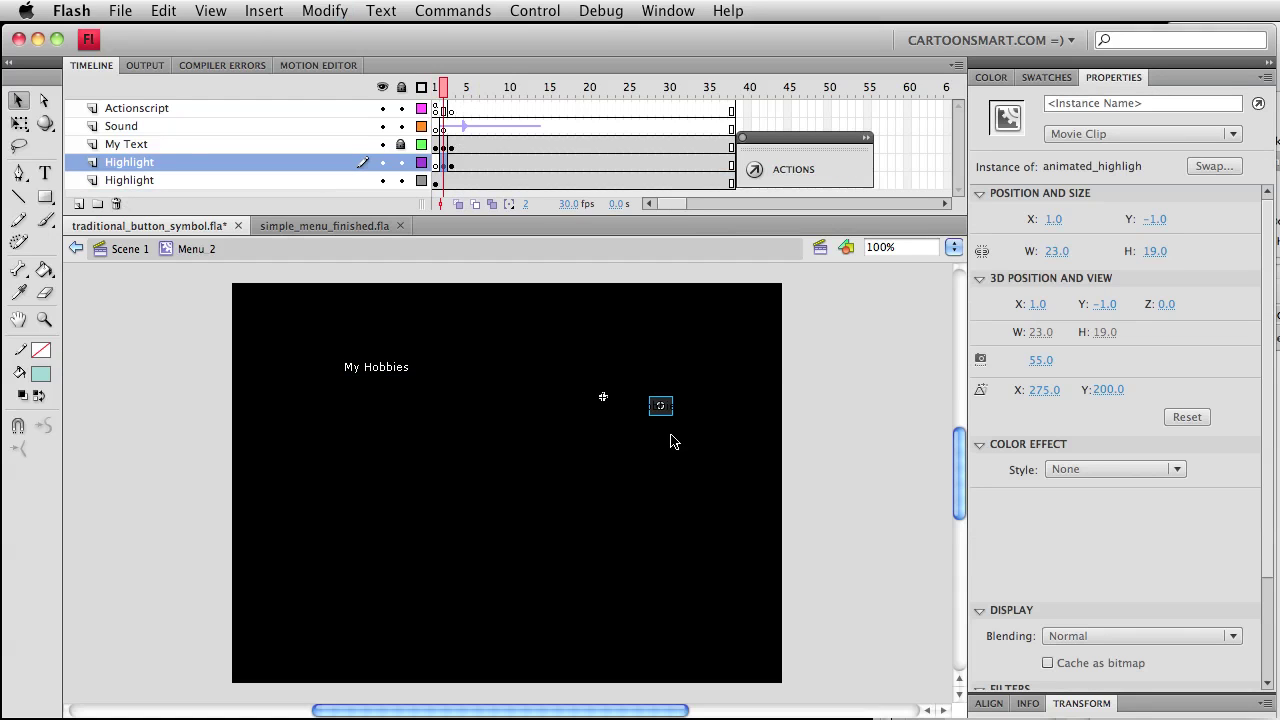
Paste the highlight clip into Layer 2's Over frame on the My Hobbies text, and save.
left_click(128, 250)
double_click(376, 365)
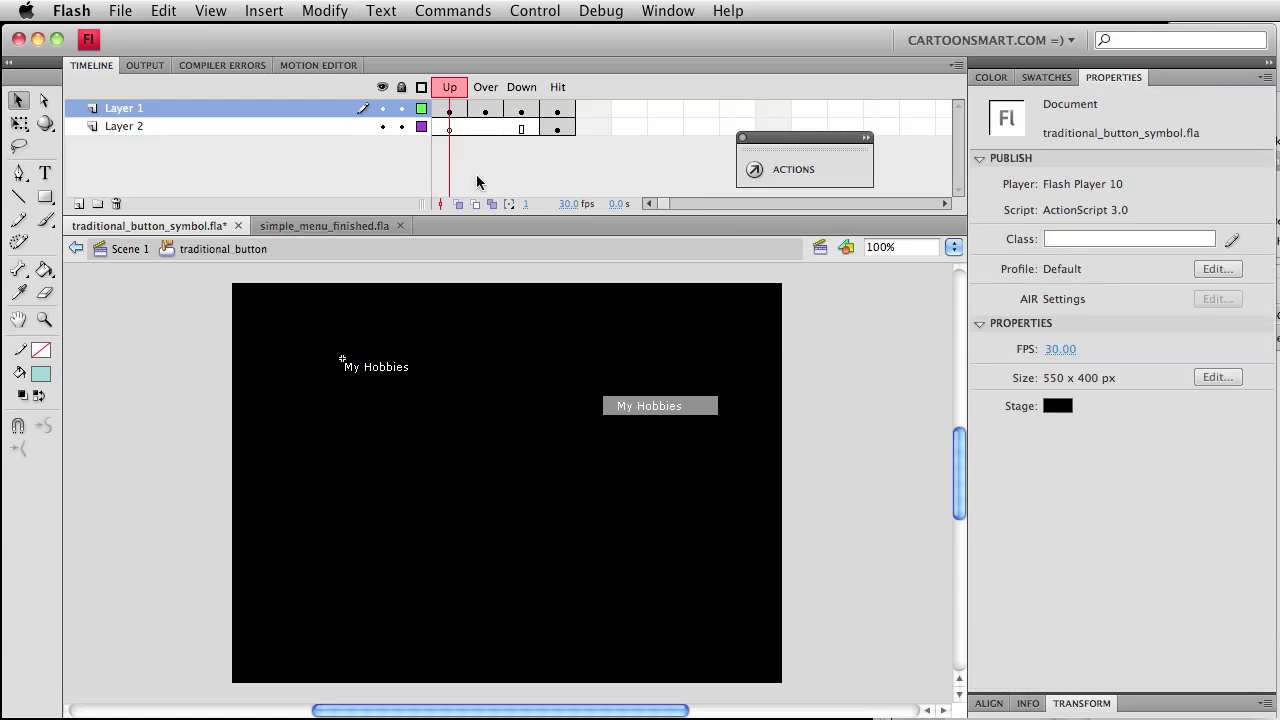
left_click(485, 129)
key("ctrl+v")
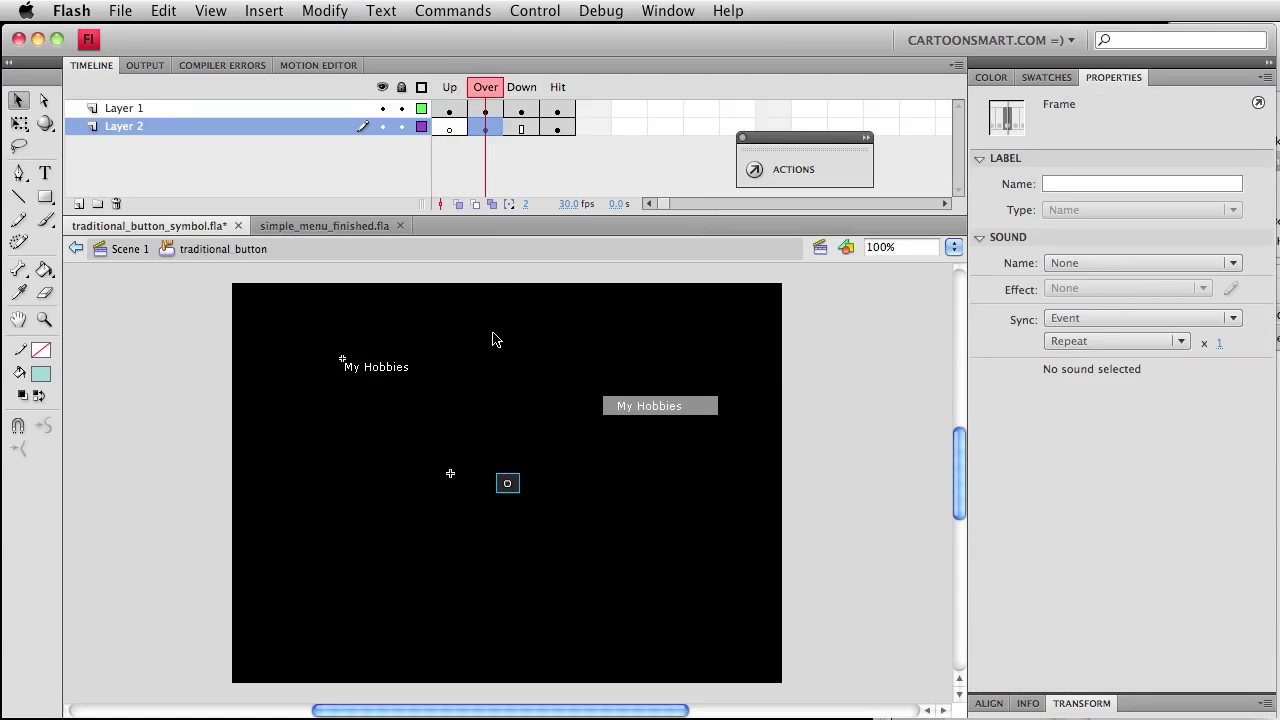
left_click_drag(523, 479, 369, 364)
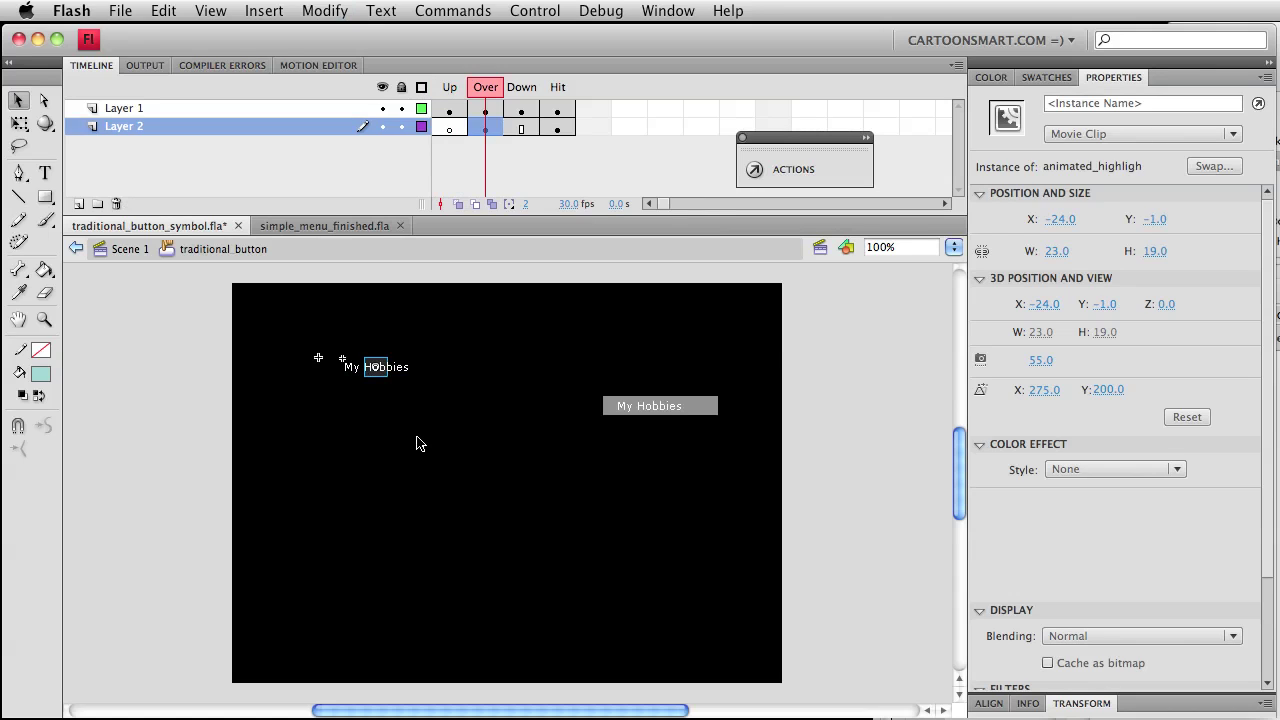
key("ctrl+s")
key("Right")
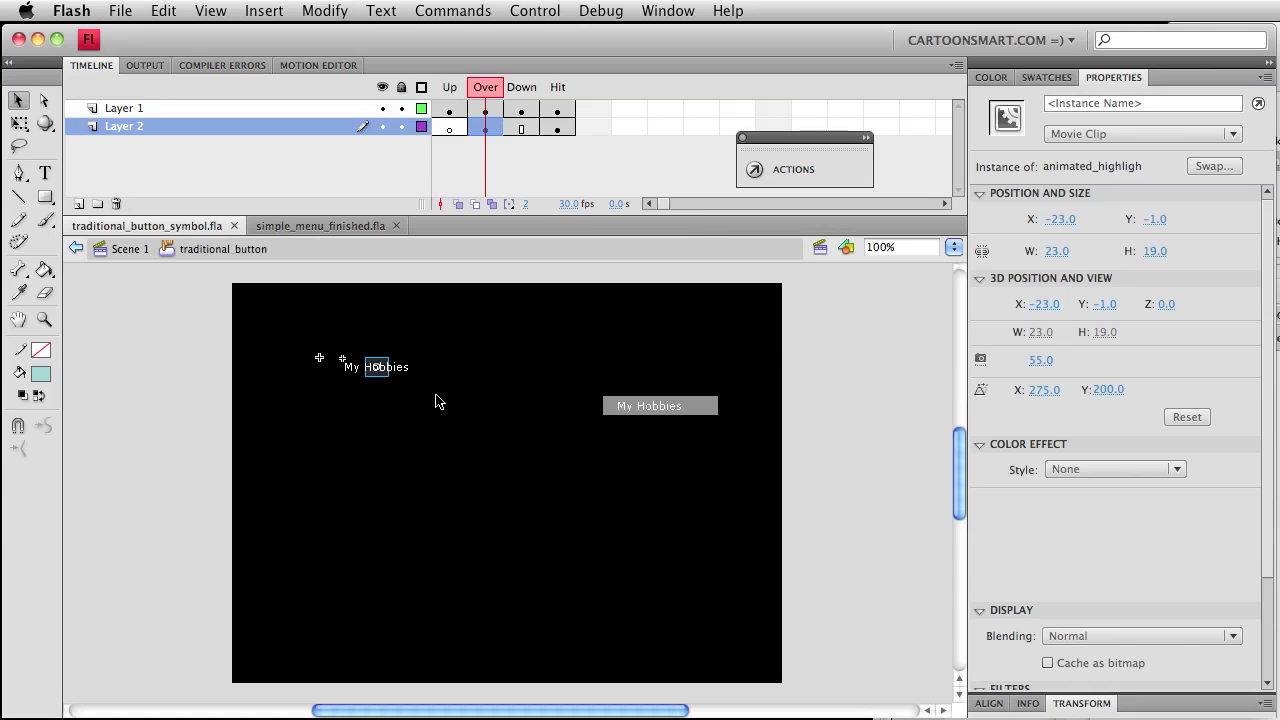
Preview the button in a test movie, then tint the Over-frame My Hobbies text 100% white.
key("super+Return")
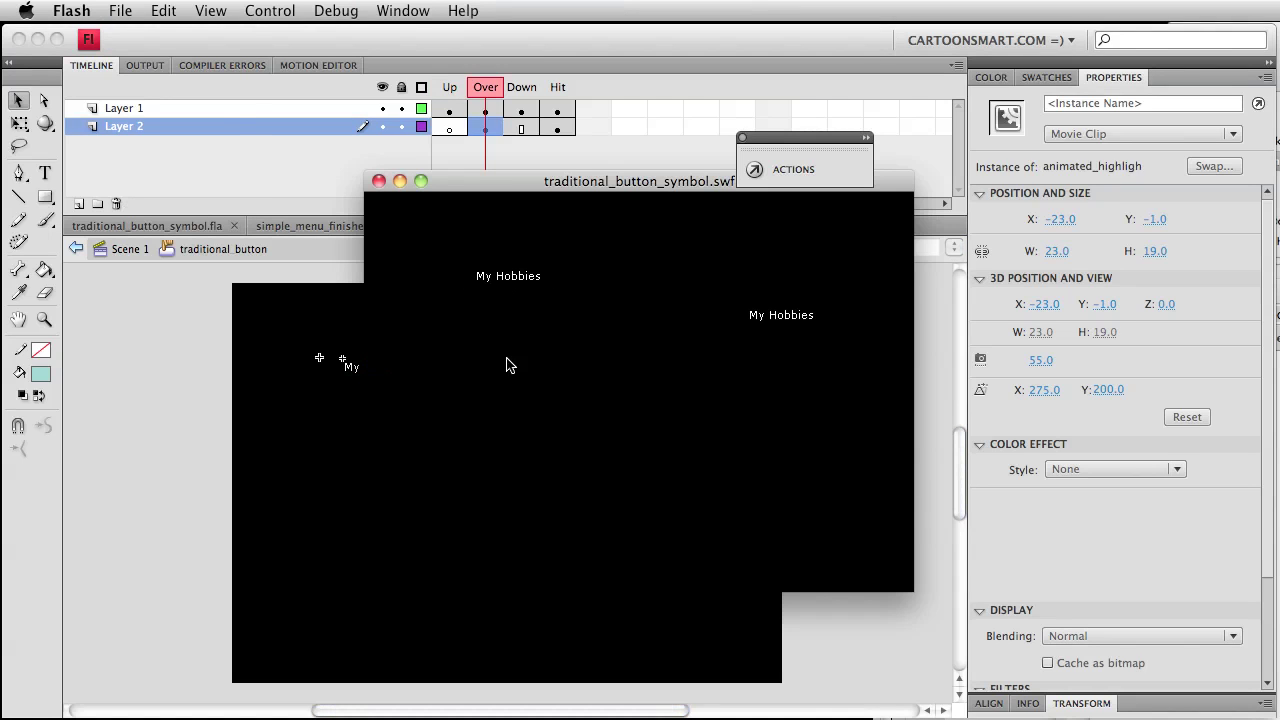
left_click(378, 181)
left_click(455, 363)
left_click(385, 367)
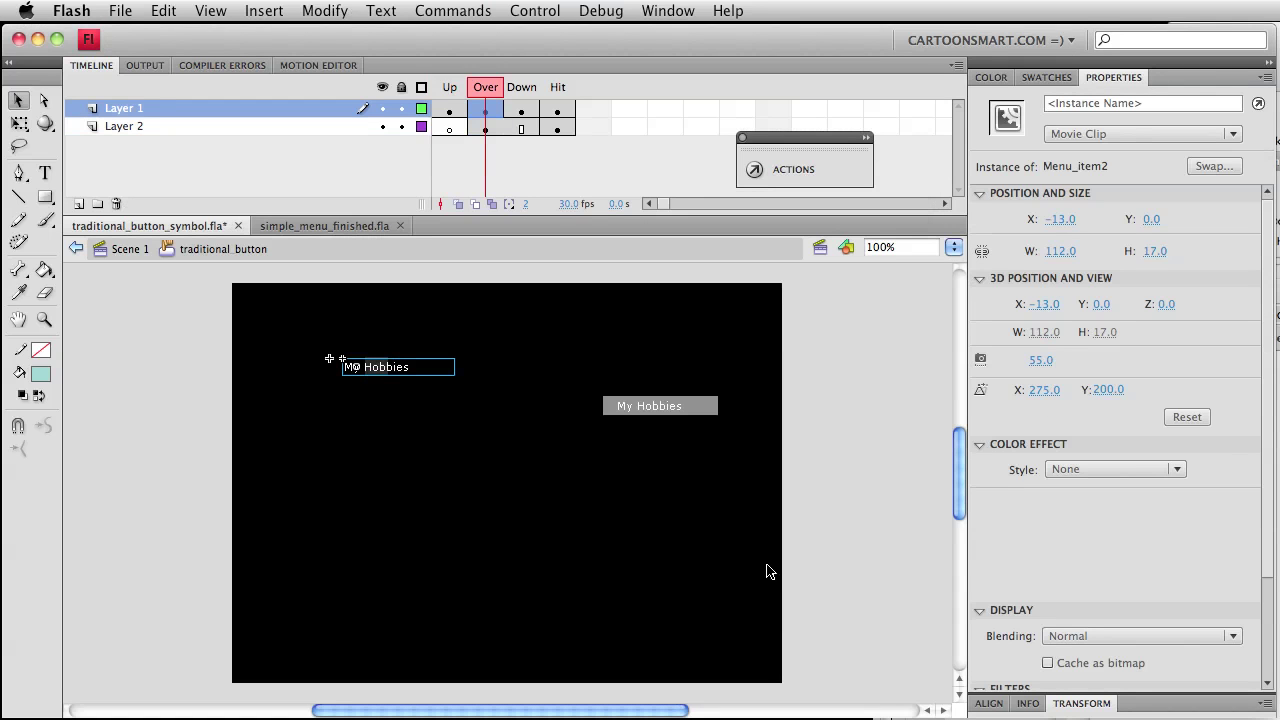
left_click(1155, 467)
left_click(1100, 526)
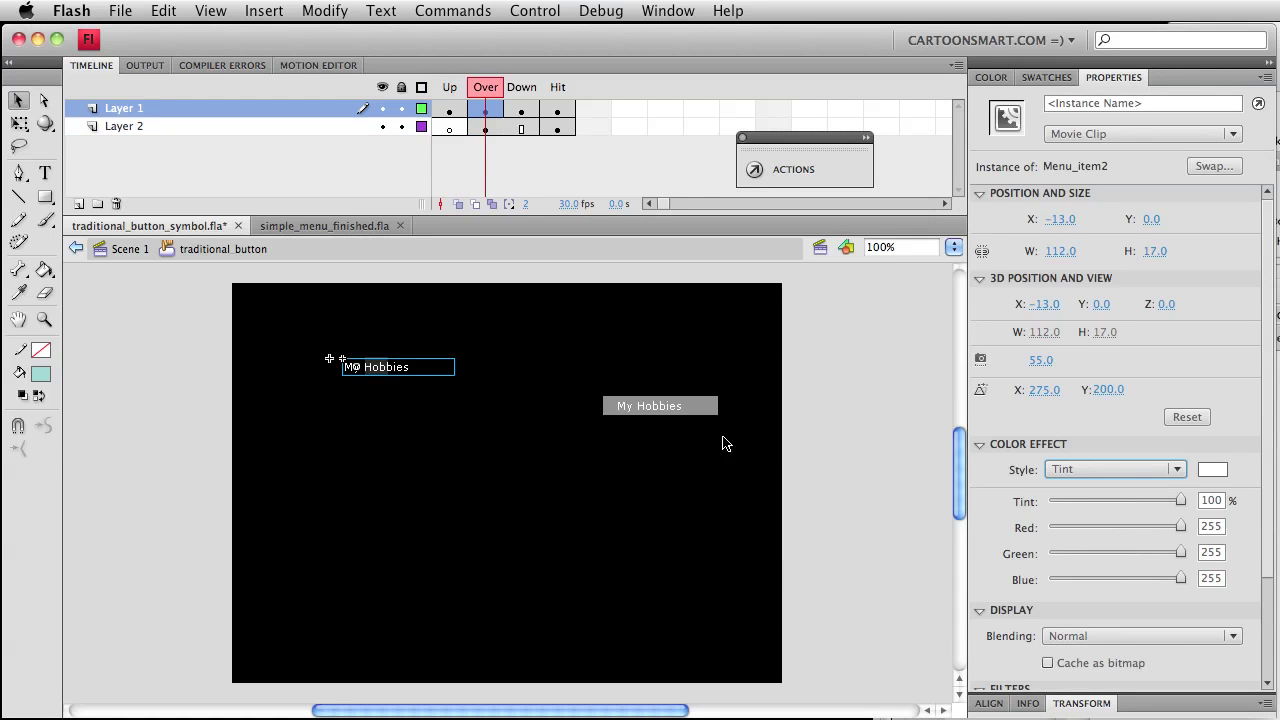